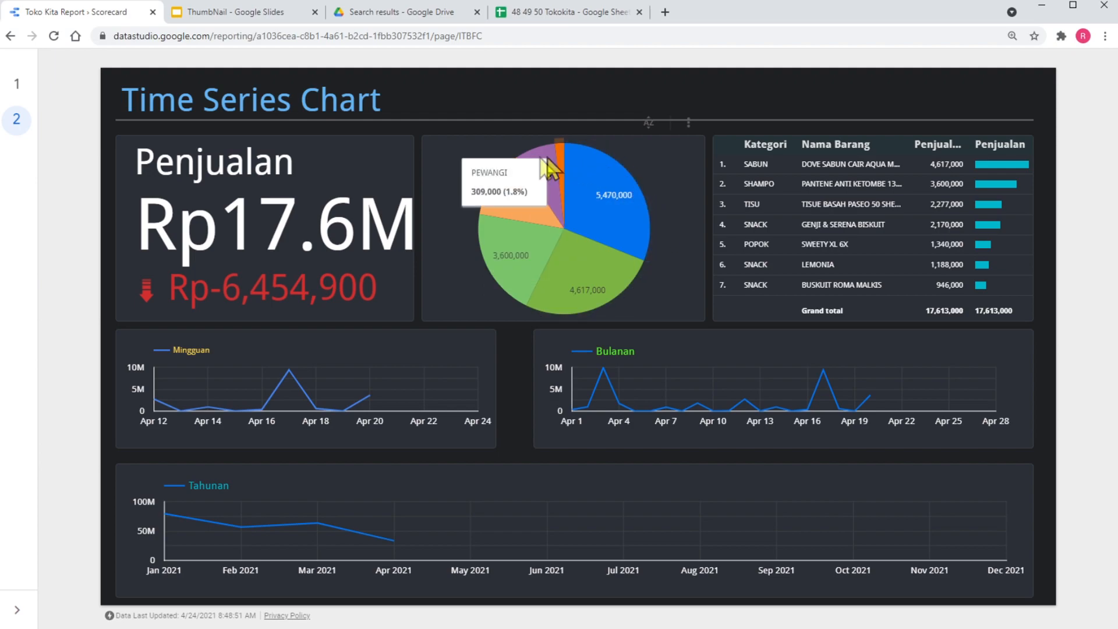
- Open the Toko Kita Report for editing and add a new page after Scorecard
mouse_move(600, 210)
mouse_move(586, 276)
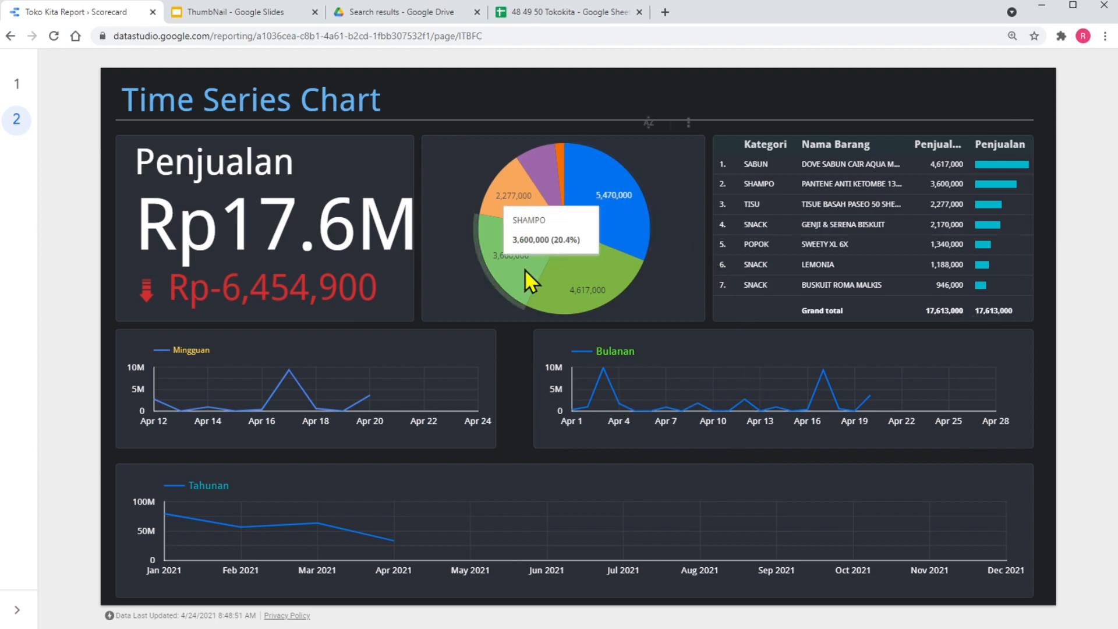
mouse_move(689, 63)
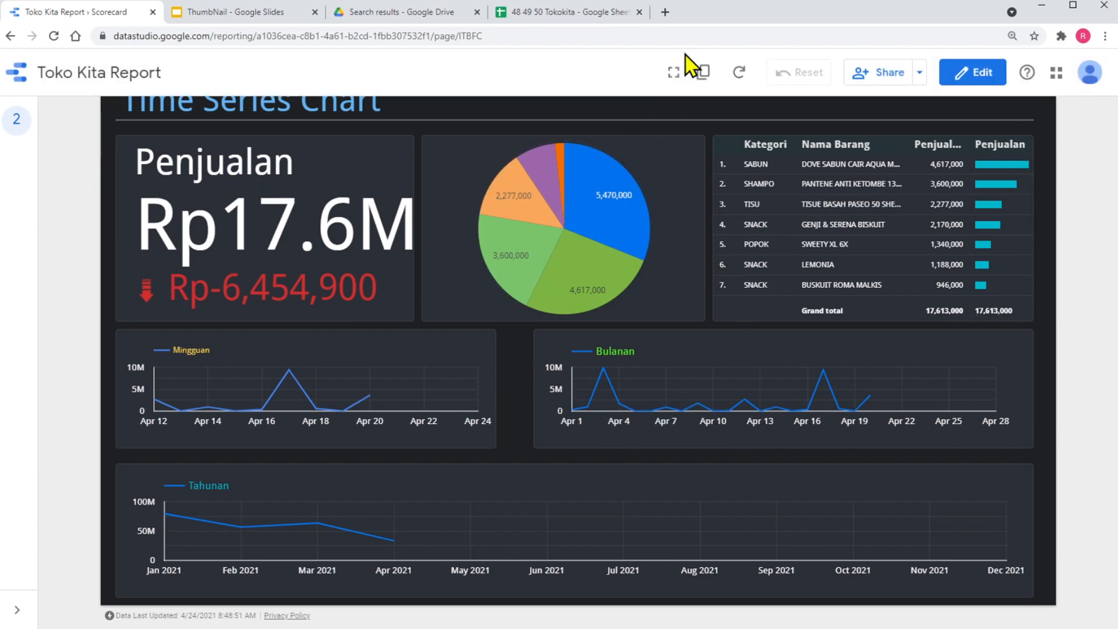
click(962, 77)
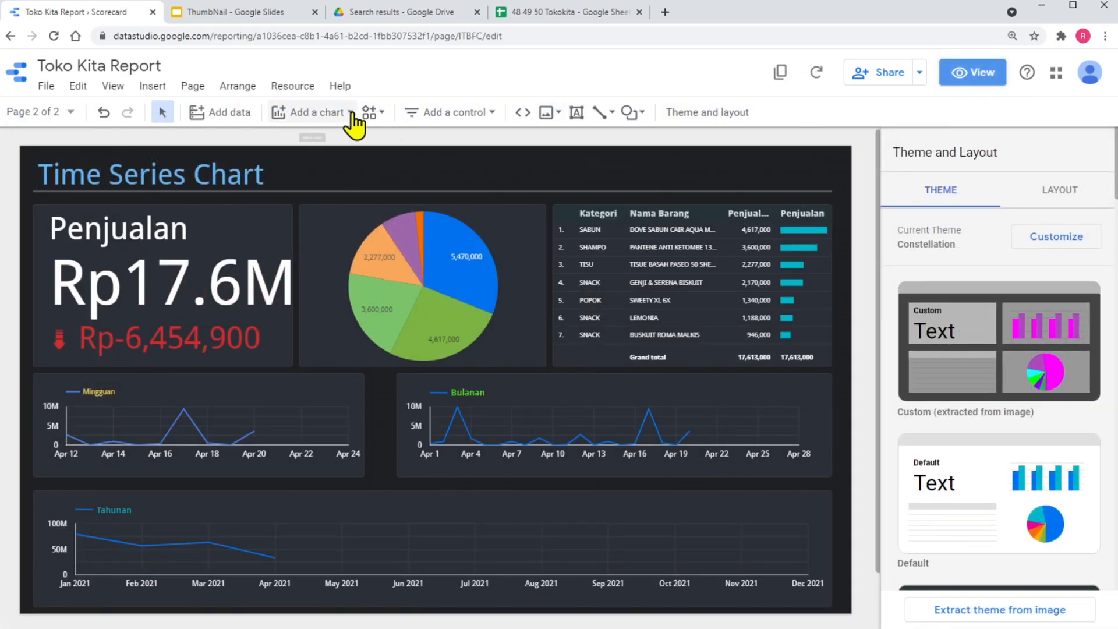
click(74, 114)
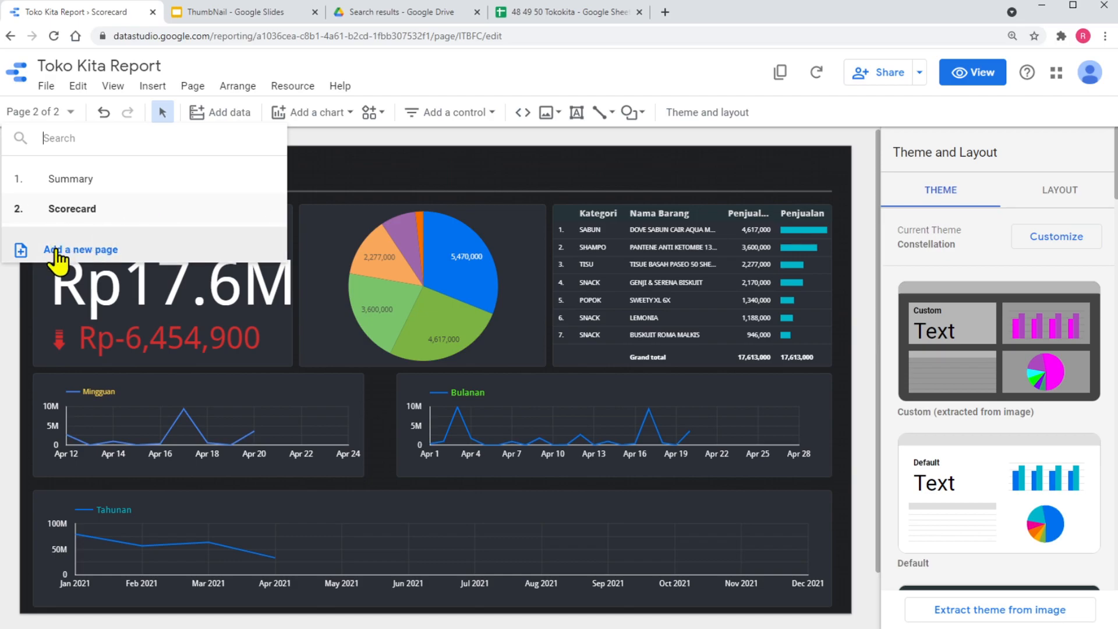
click(76, 257)
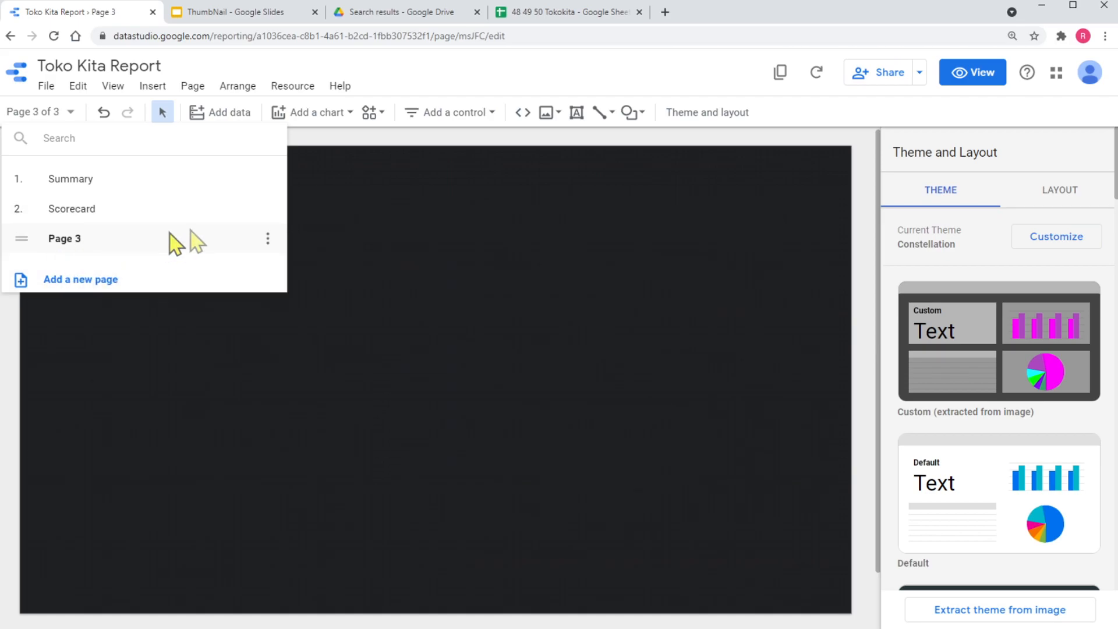
click(402, 273)
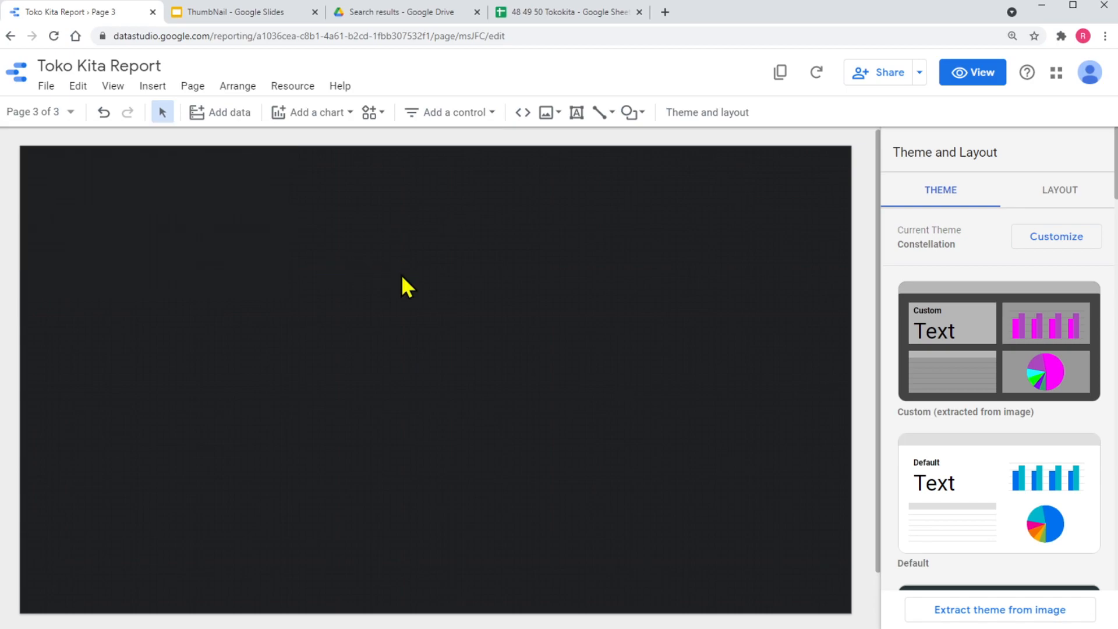
- Insert a scorecard in the new page's upper-left corner, enlarged to about double width, with Penjualan as its metric
click(313, 119)
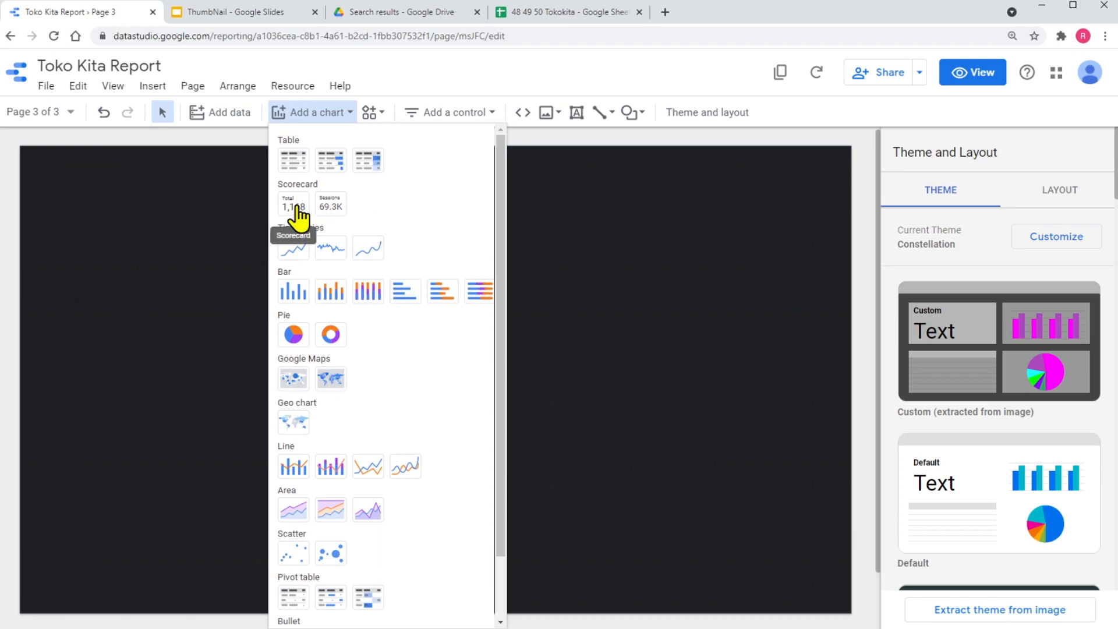
click(297, 205)
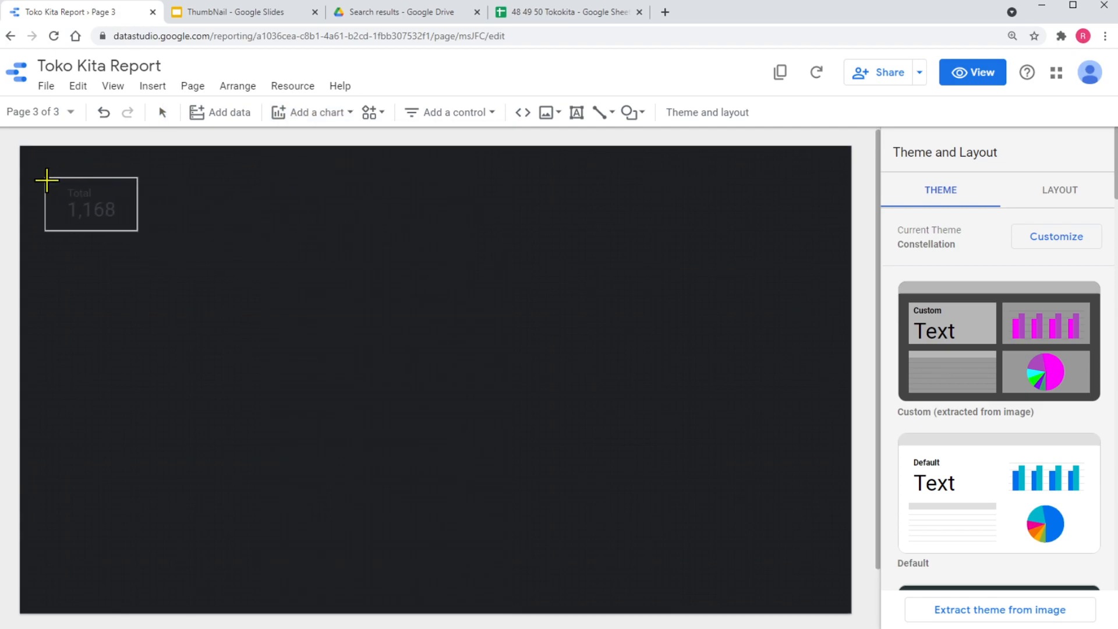
click(39, 178)
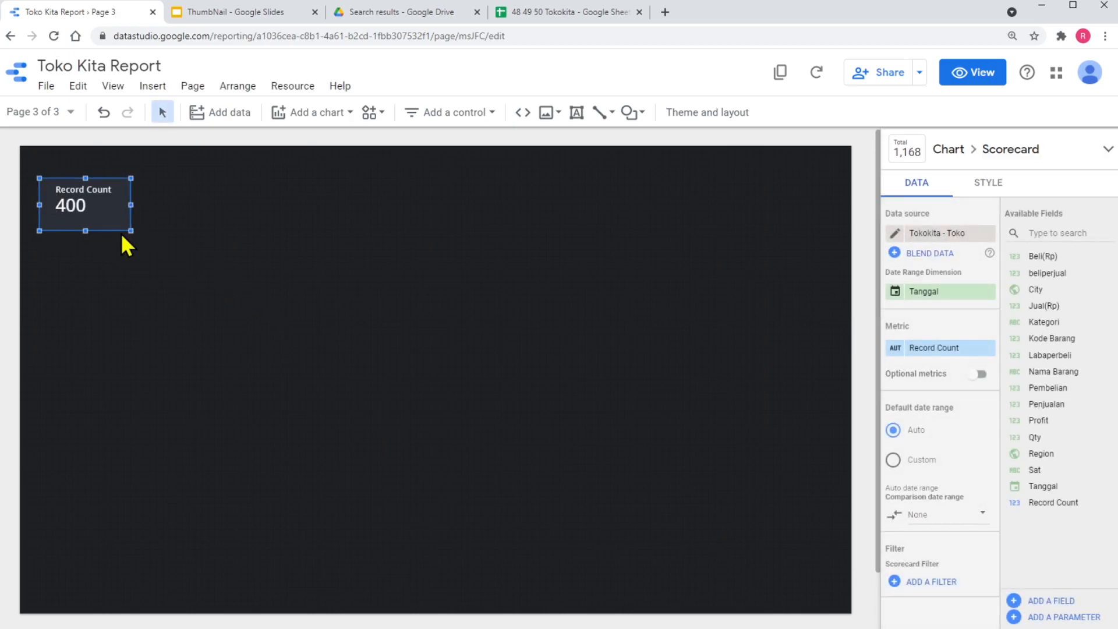
drag(129, 232, 216, 269)
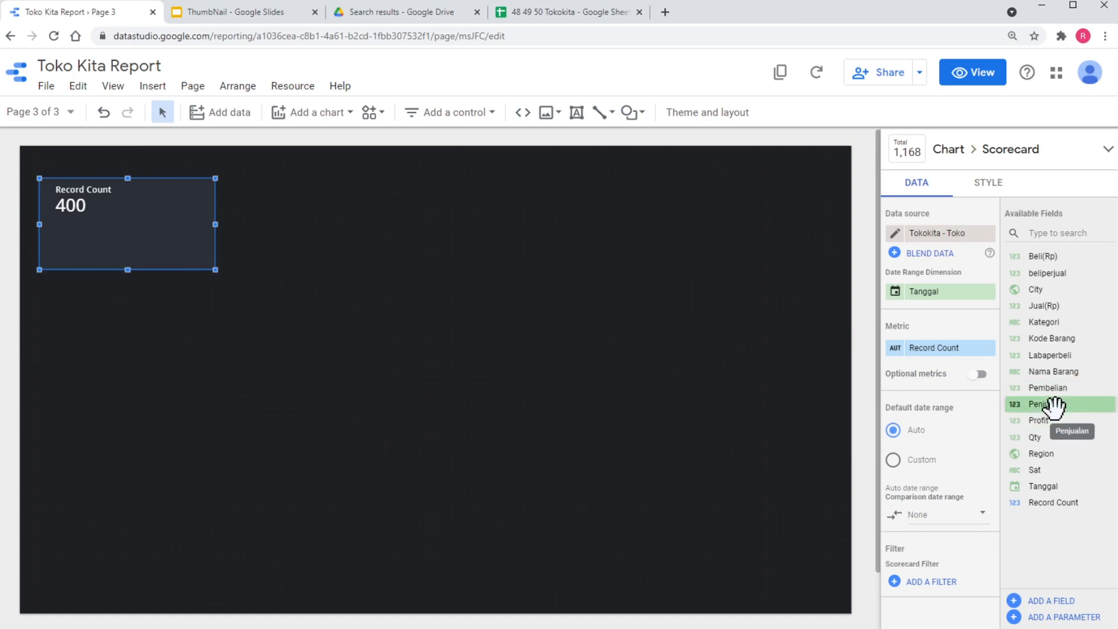
drag(1054, 406, 931, 364)
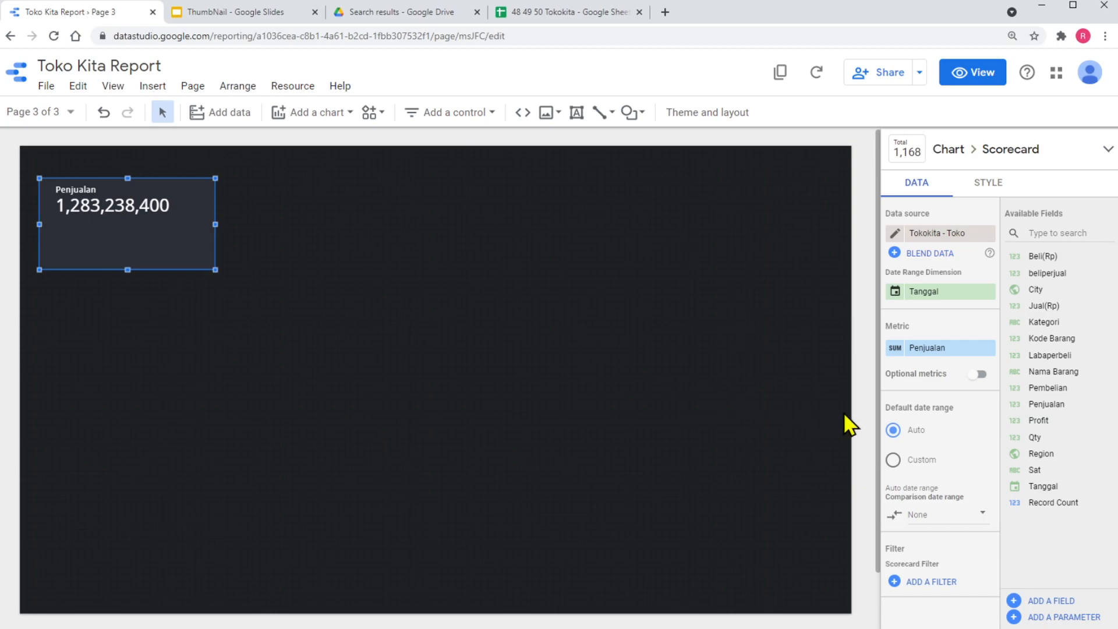
- Try Pembelian as the scorecard's metric and switch back to Penjualan
click(956, 349)
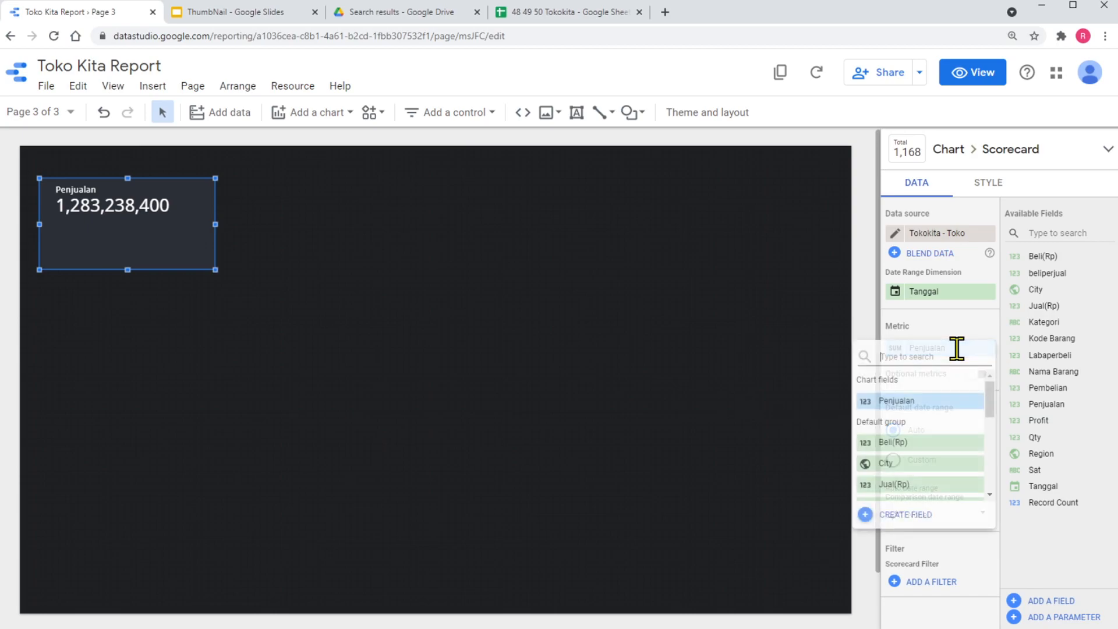
scroll(926, 453, down, 5)
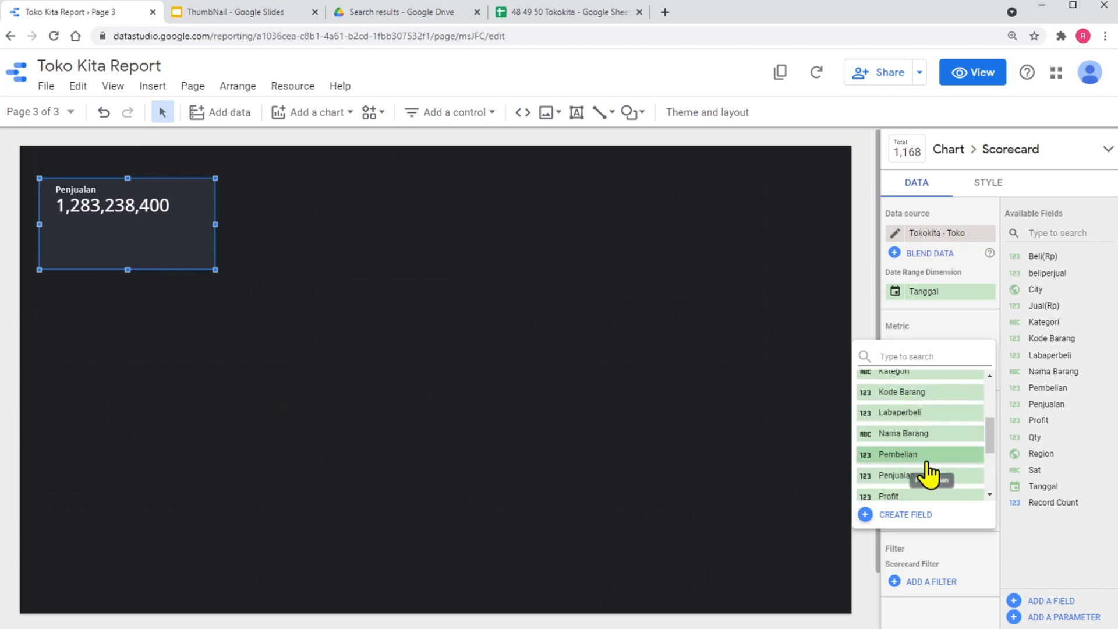
click(909, 454)
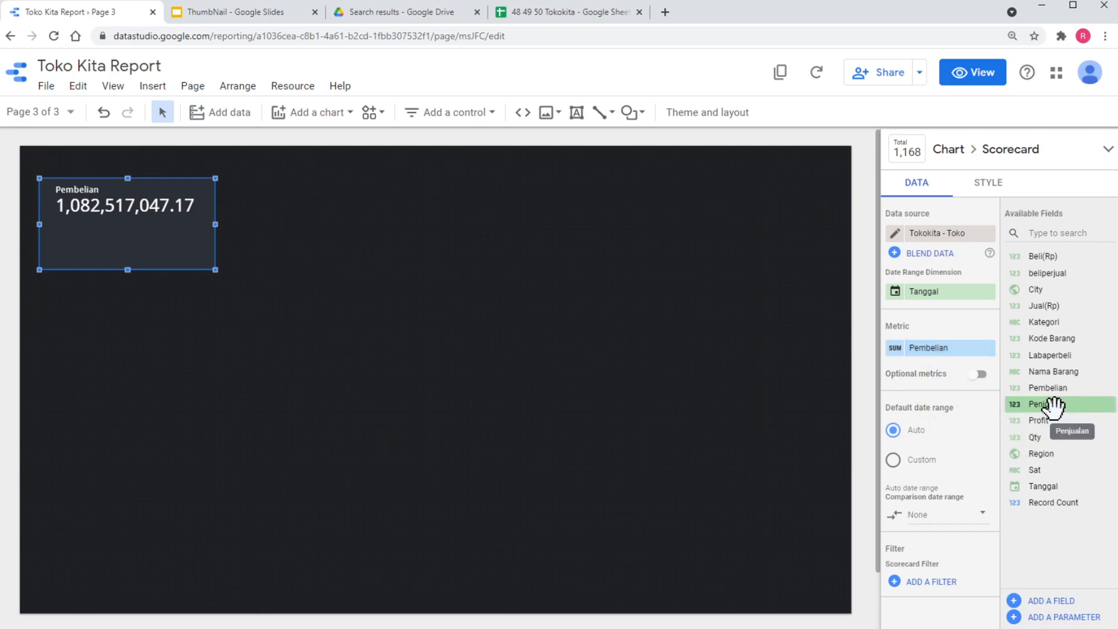
drag(1054, 404, 159, 228)
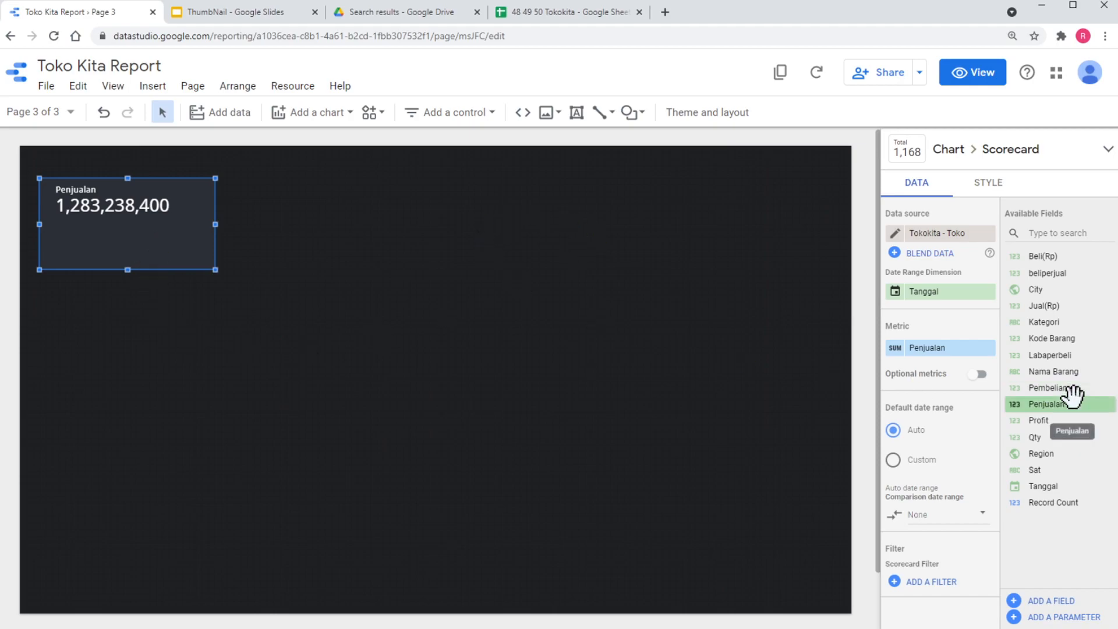
- Try compact numbers for the scorecard's primary metric and turn the option off again
scroll(909, 378, down, 2)
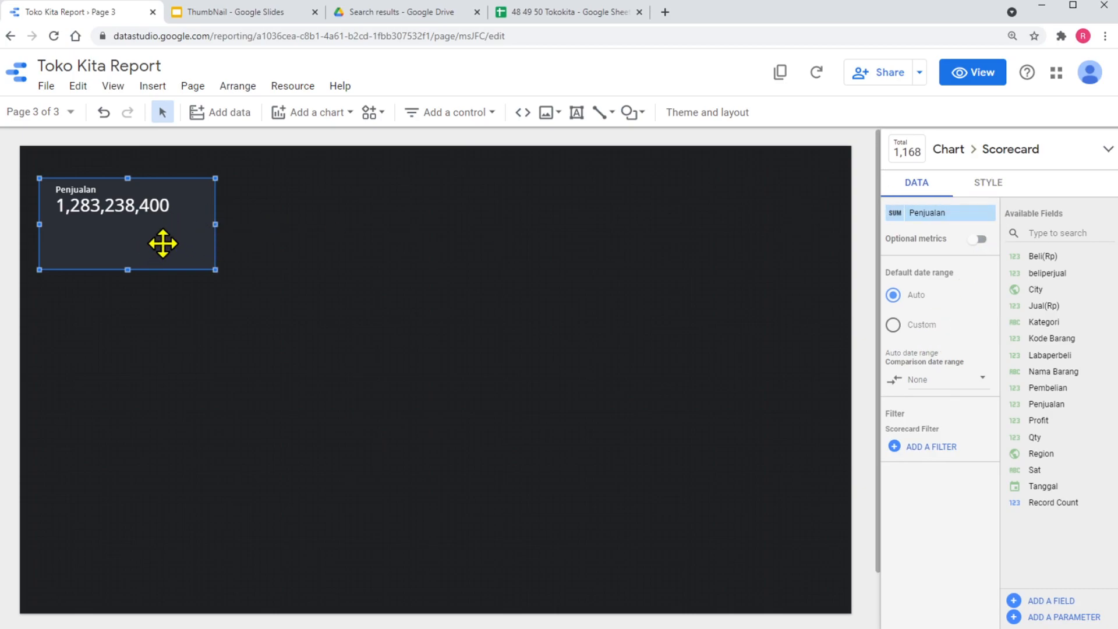
click(987, 184)
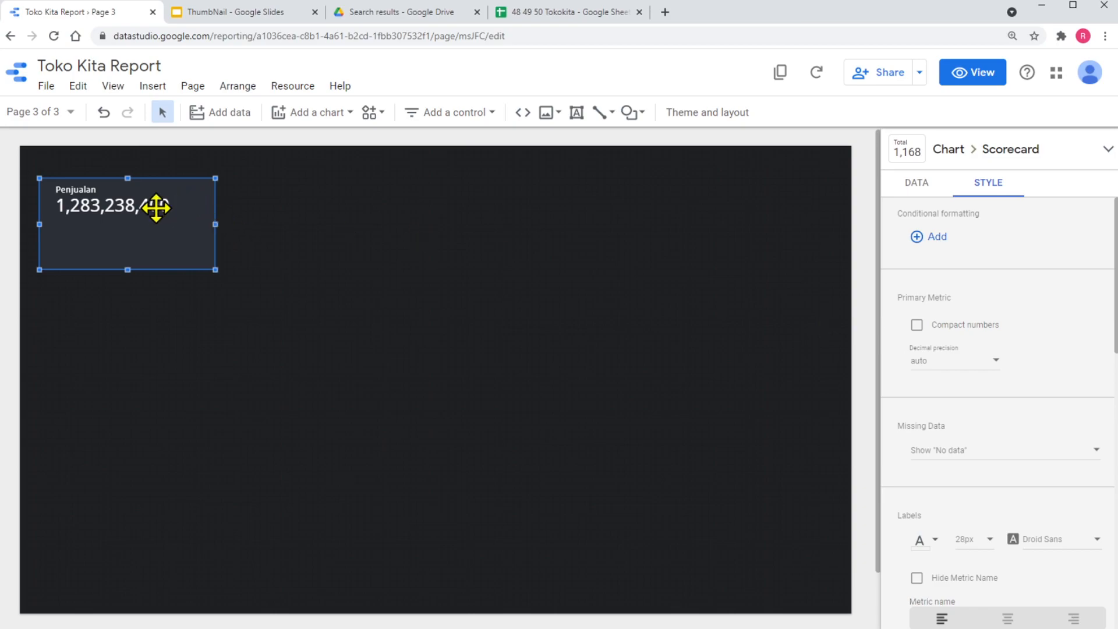
click(318, 114)
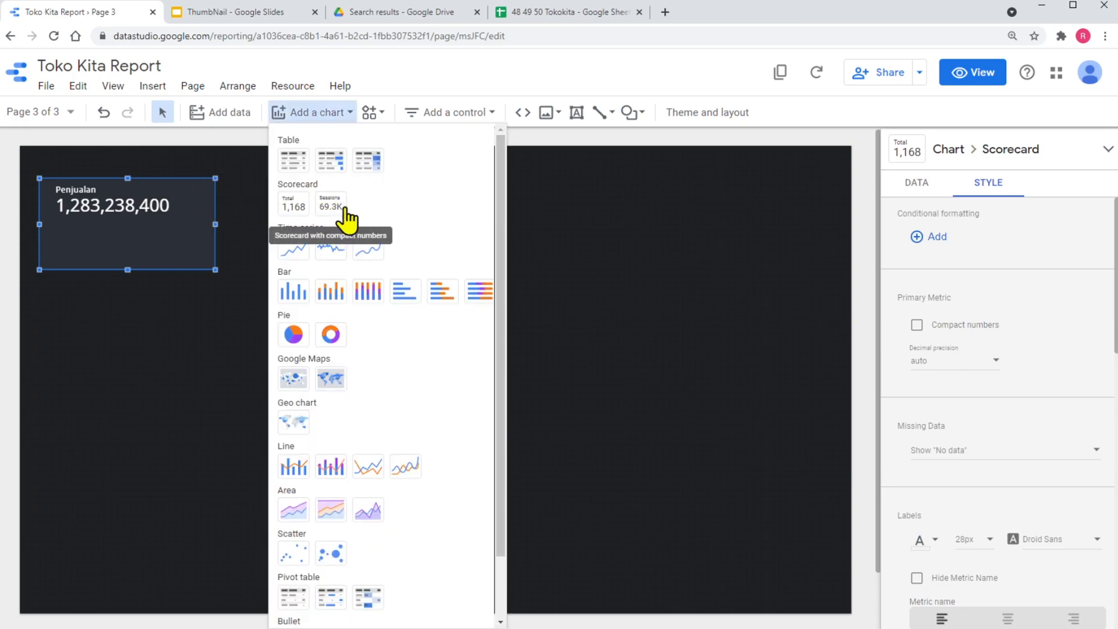
click(1053, 304)
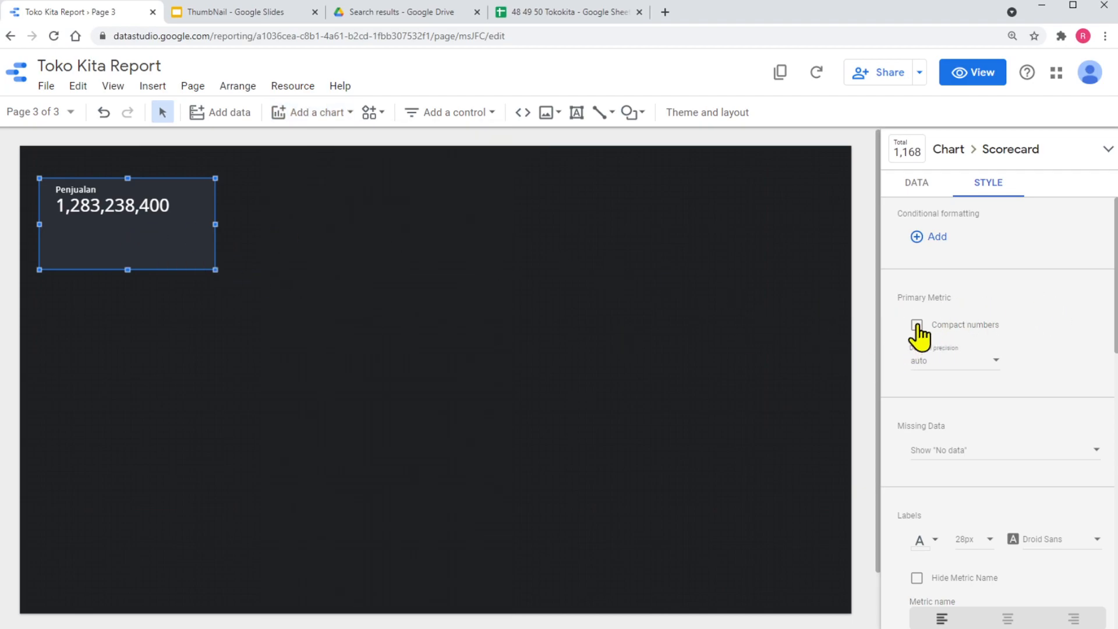
click(916, 327)
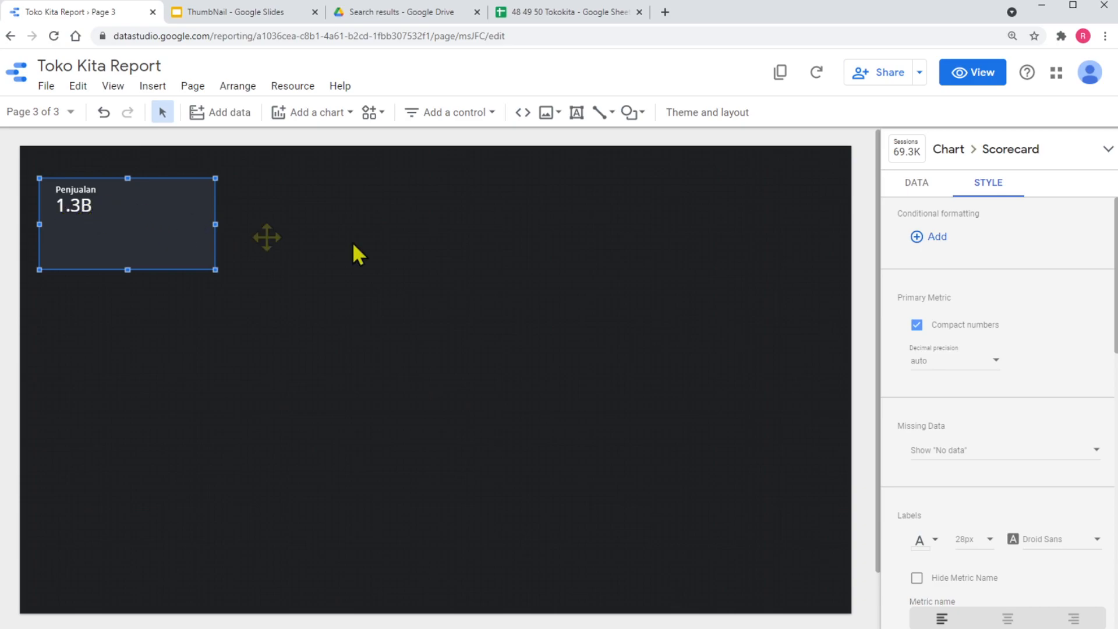
click(916, 324)
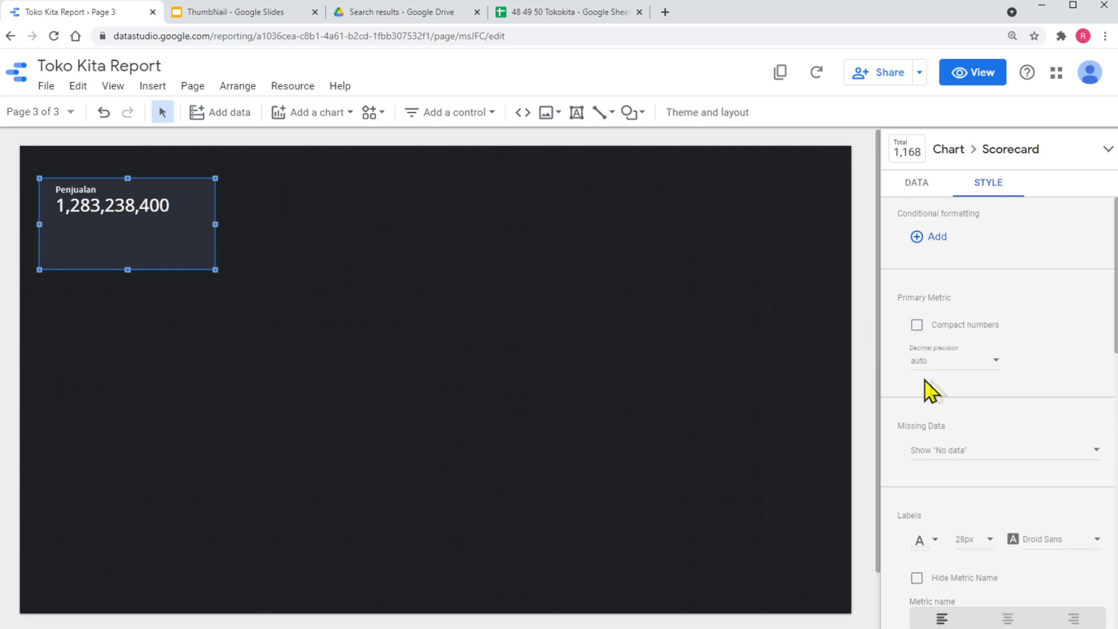
- Try a decimal precision of 2 for the scorecard's primary metric and settle on 0
click(996, 364)
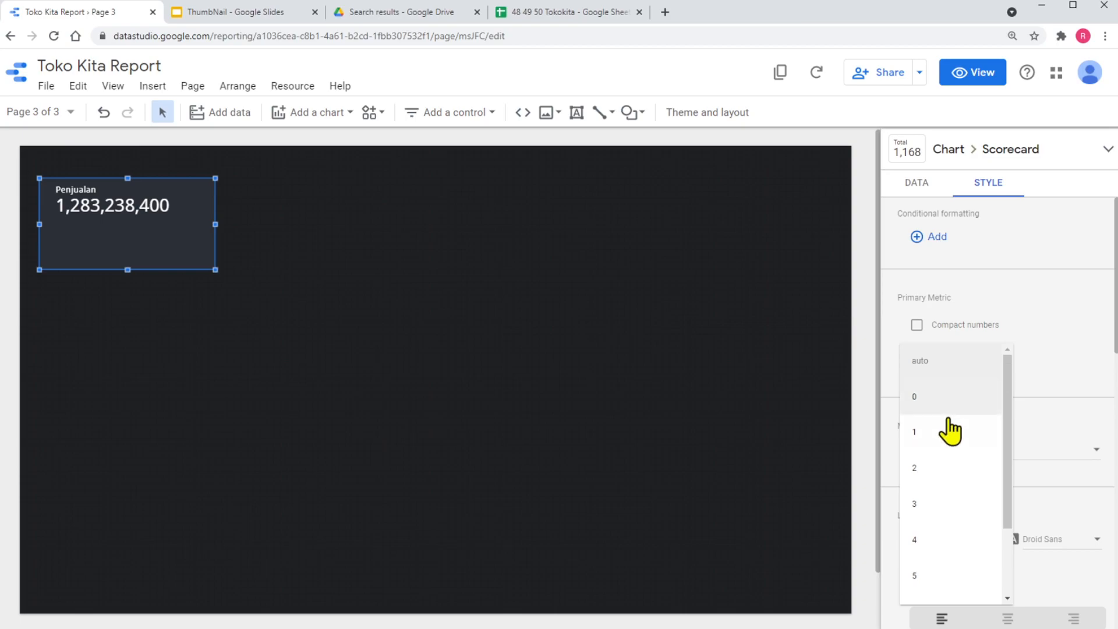
click(924, 469)
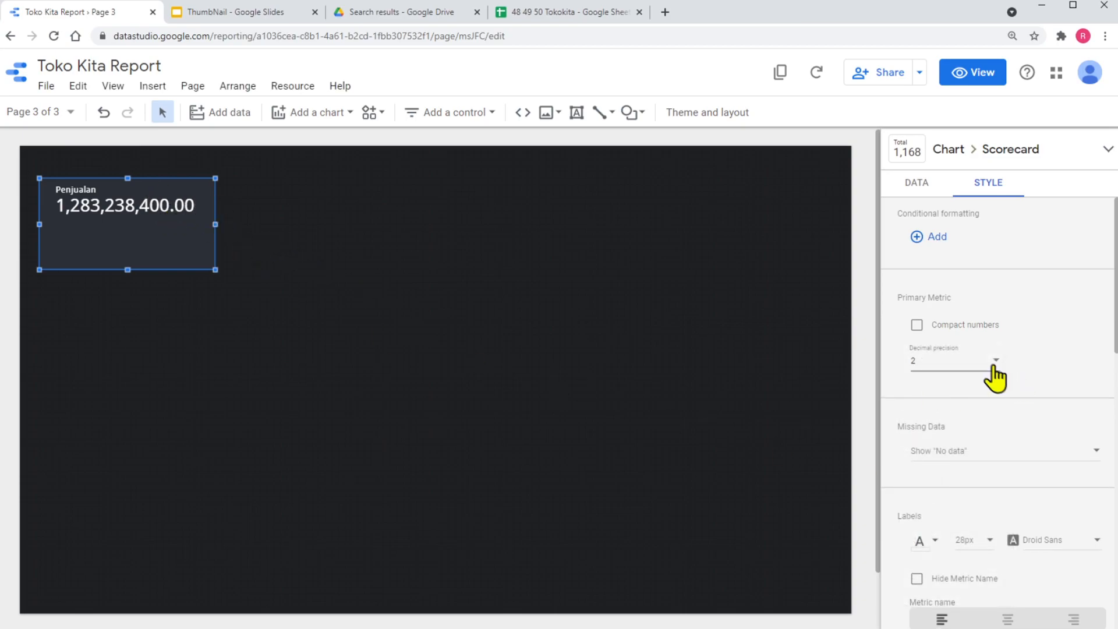
click(995, 367)
click(925, 290)
- Try centring and hiding the scorecard's metric name, restoring left alignment and showing the name again
scroll(926, 469, down, 3)
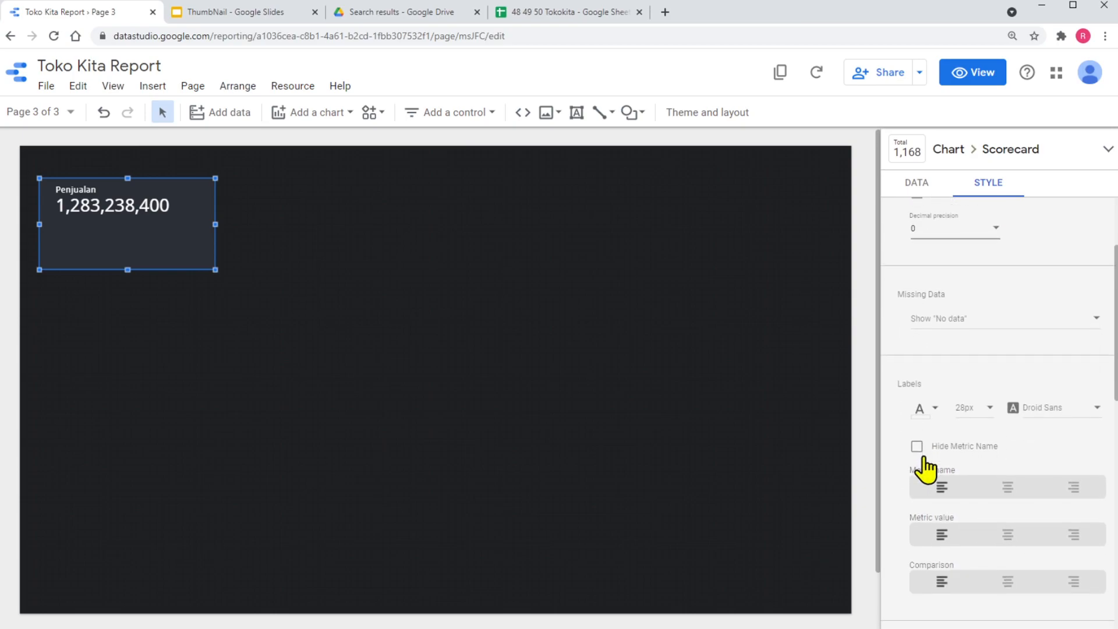
scroll(924, 463, down, 2)
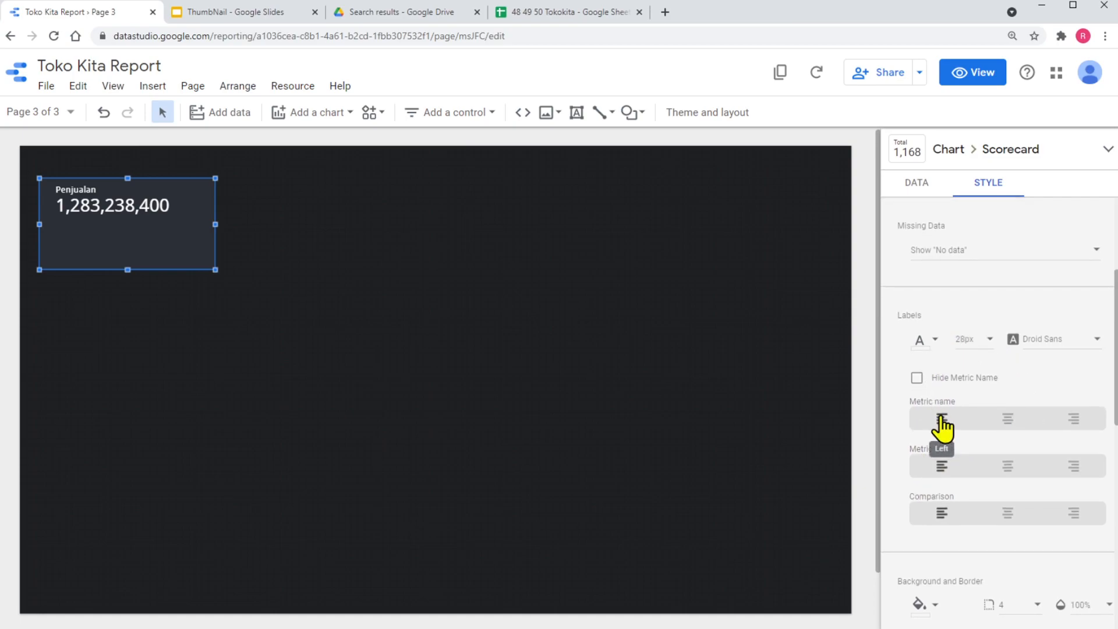
click(1008, 429)
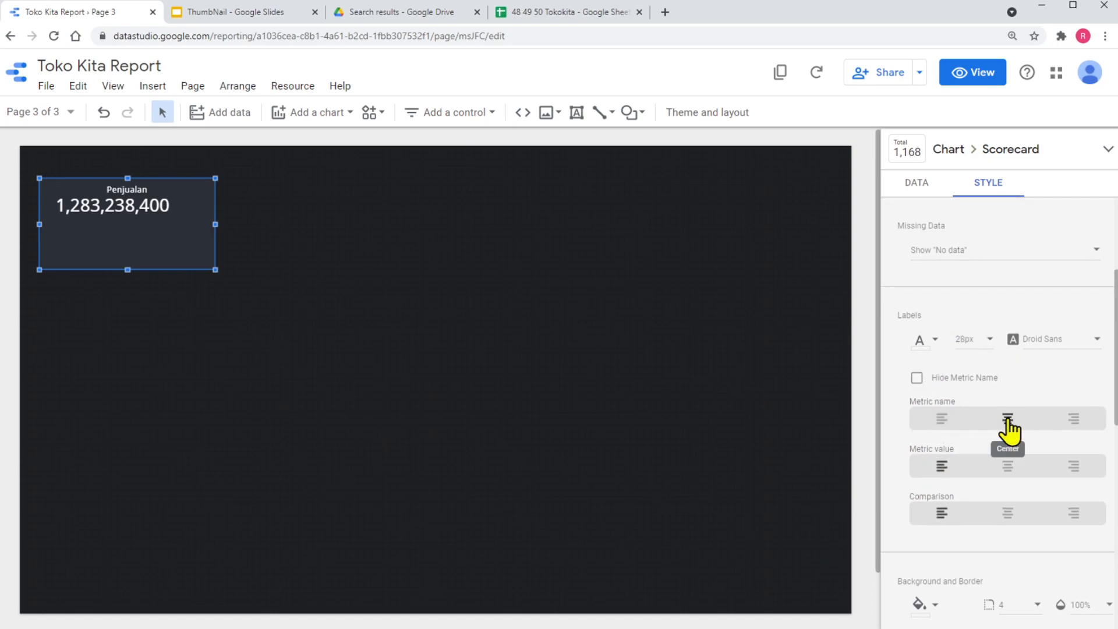
click(942, 428)
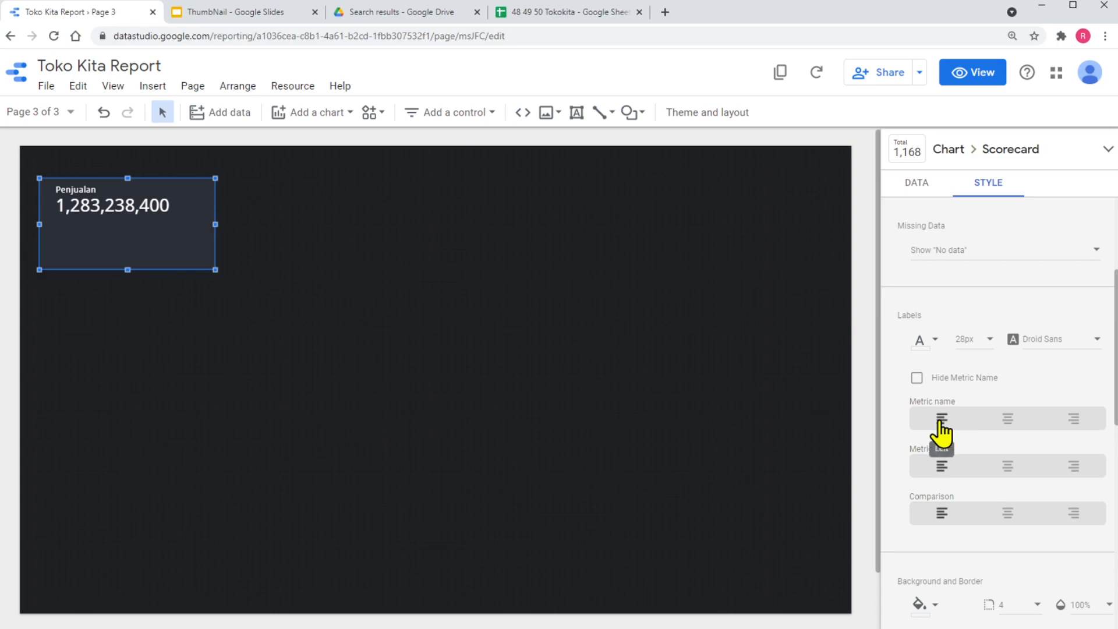
click(917, 378)
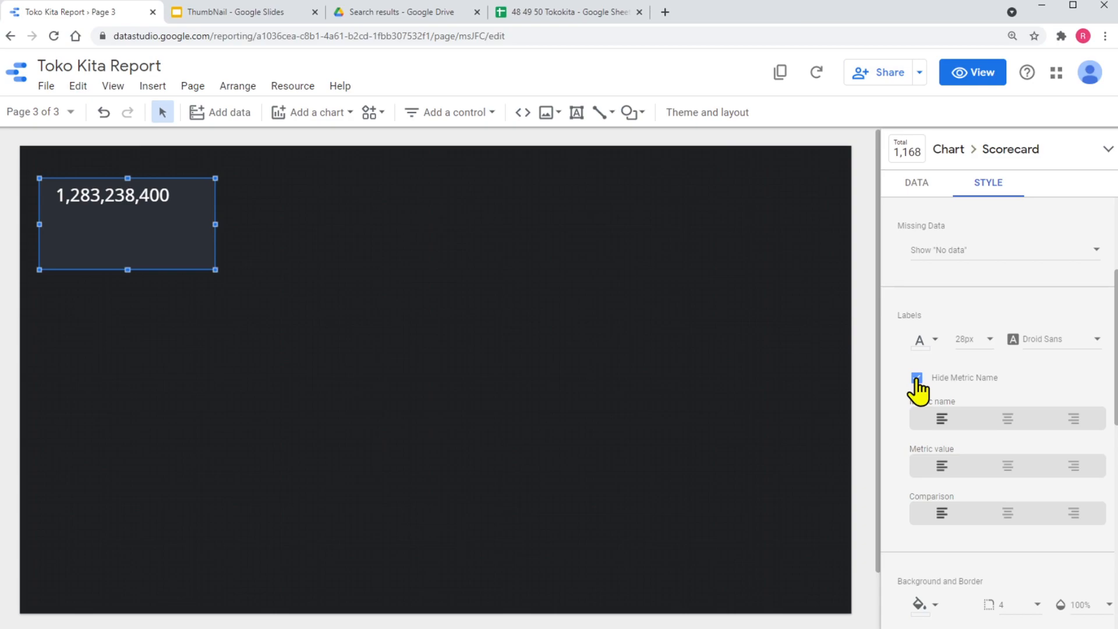
click(917, 378)
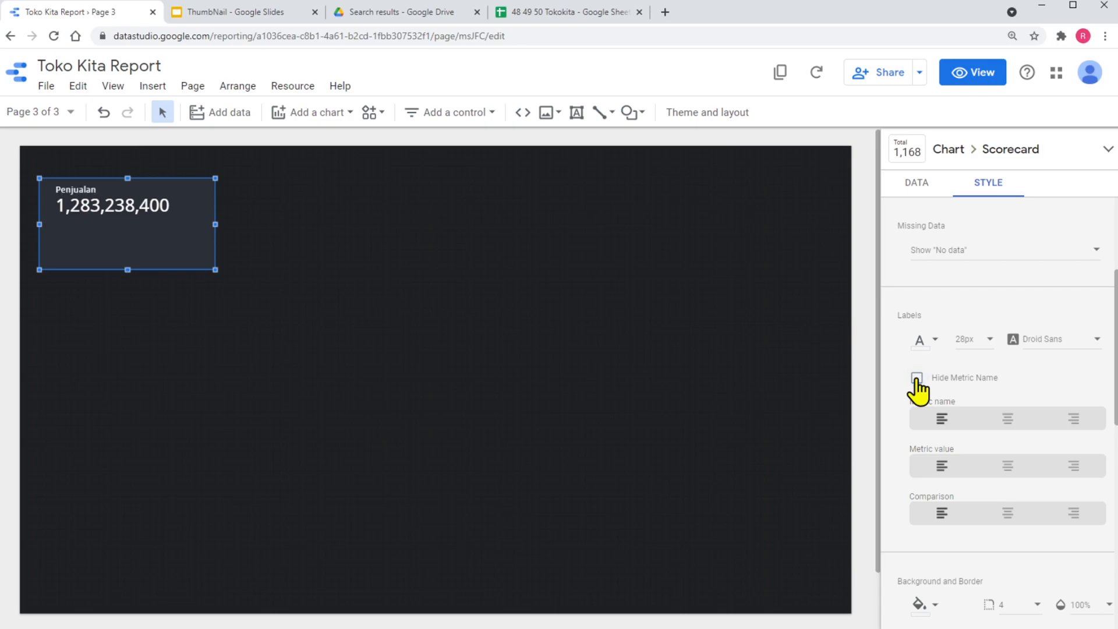
- Set the scorecard's label font size to 48px and widen the card to fit the whole number
click(989, 340)
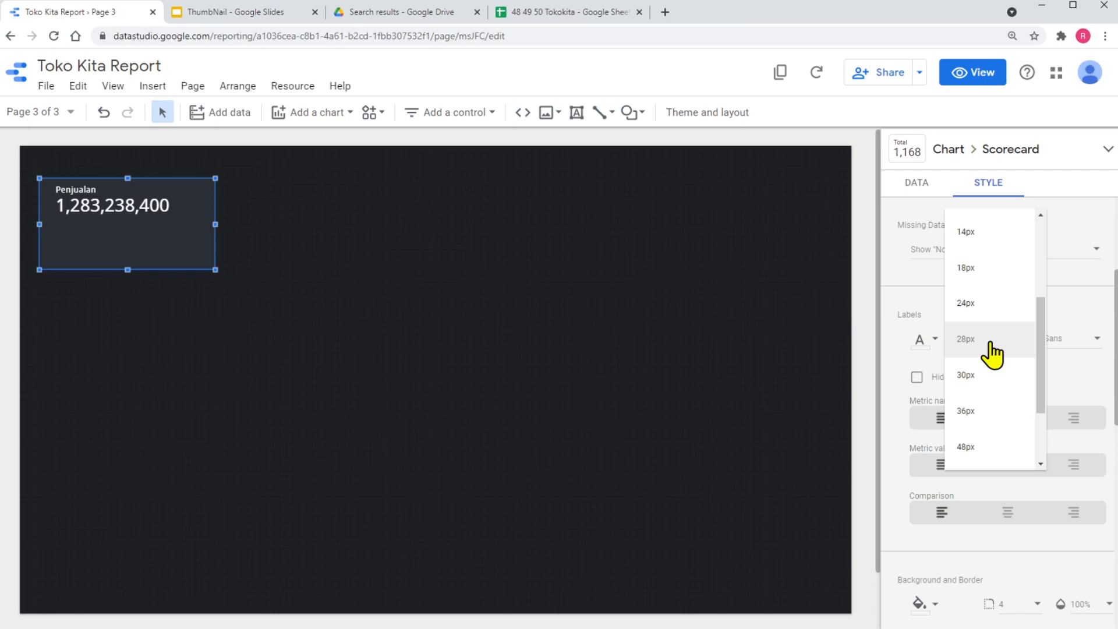
click(977, 450)
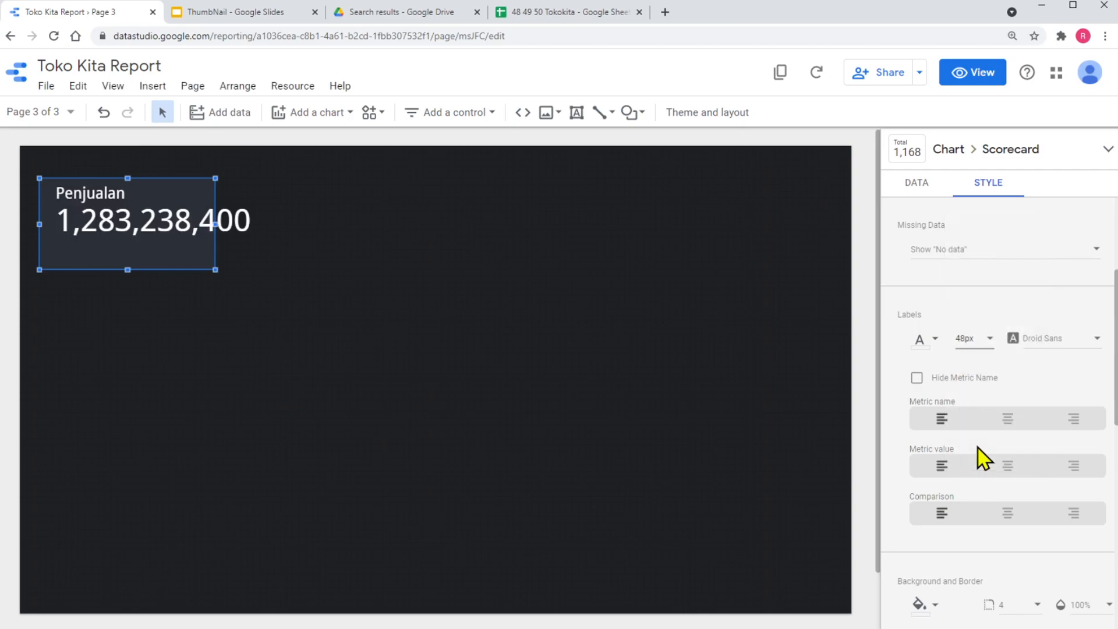
drag(216, 225, 251, 232)
scroll(941, 387, down, 8)
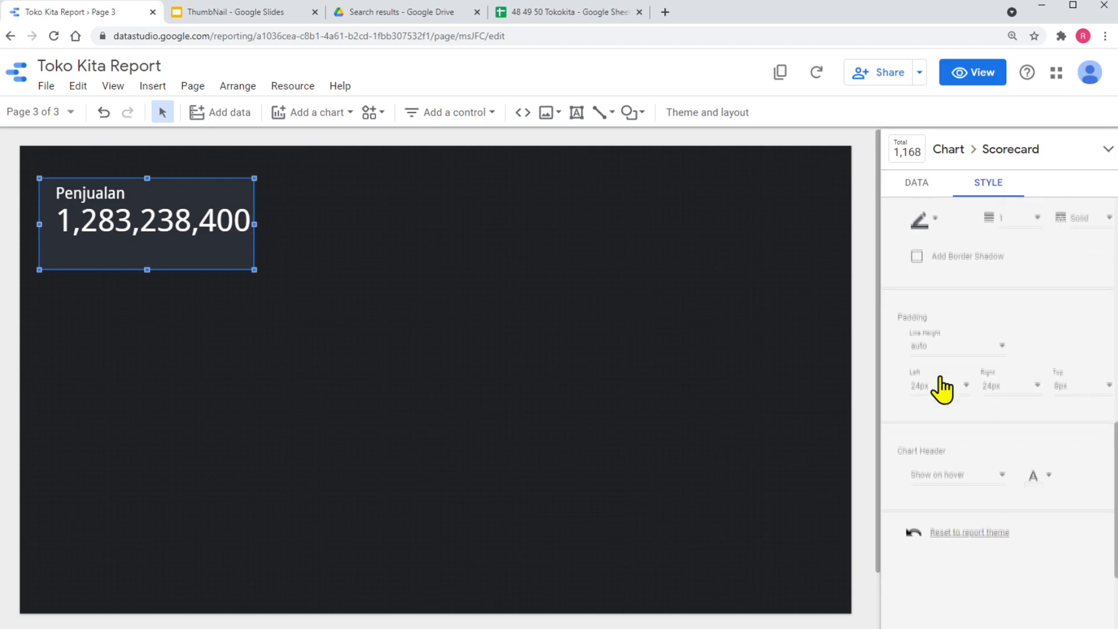
scroll(940, 386, up, 3)
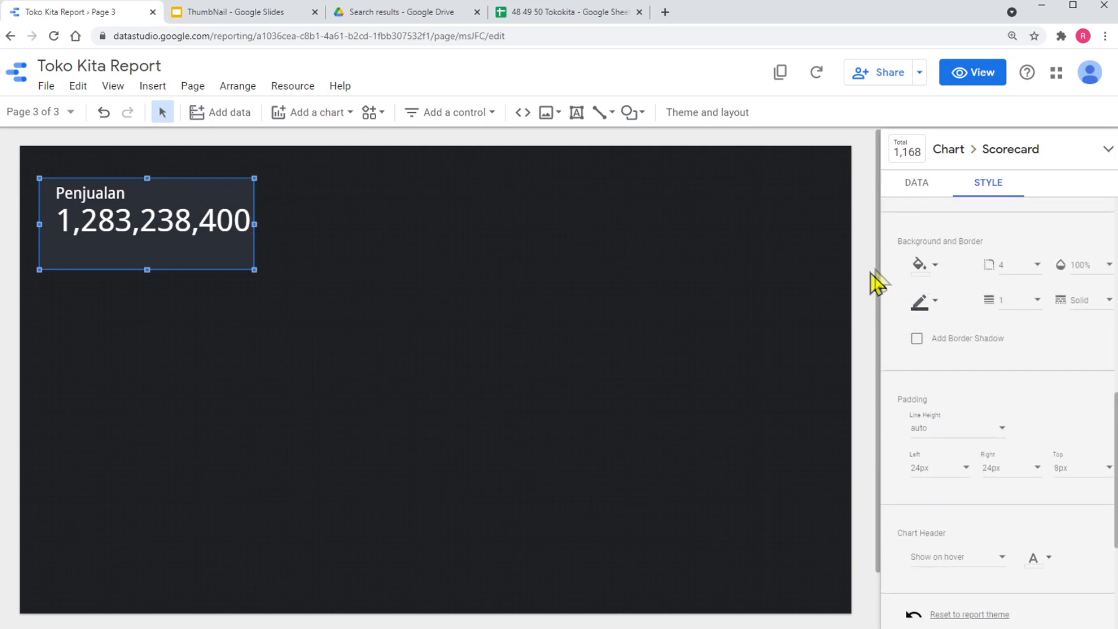
scroll(943, 305, up, 6)
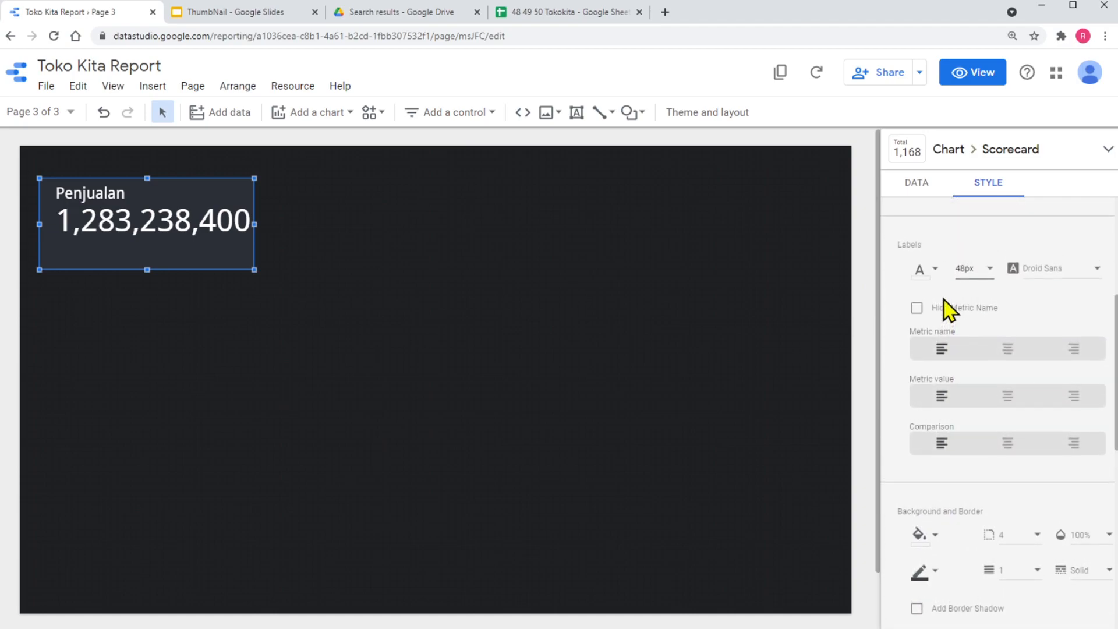
scroll(947, 308, up, 3)
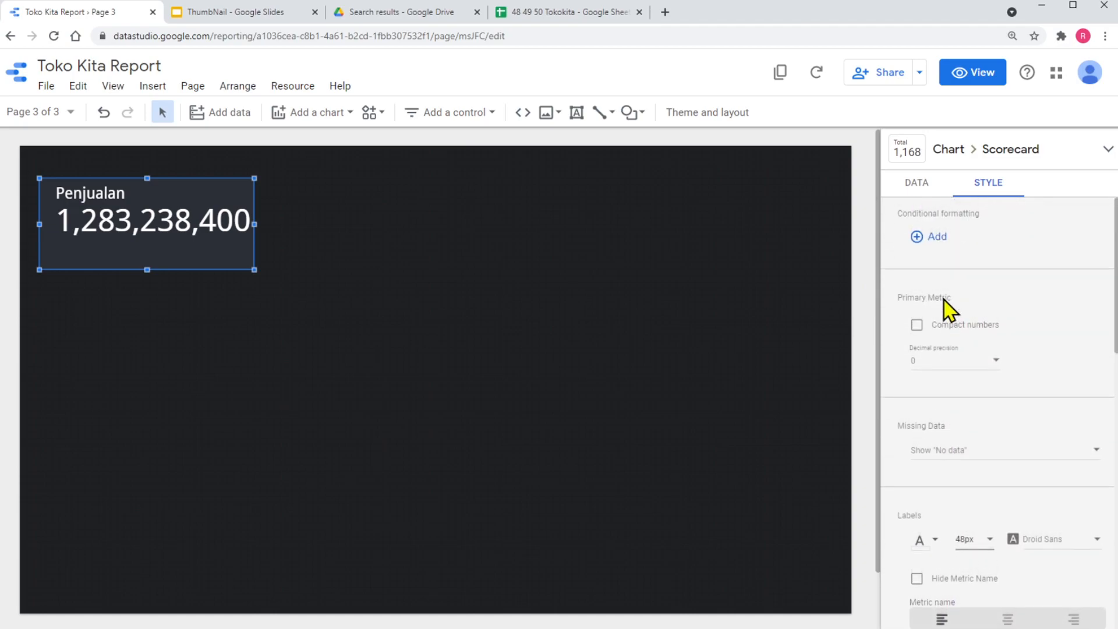
- Turn on compact numbers for the Penjualan scorecard's primary metric and reselect the card
click(916, 325)
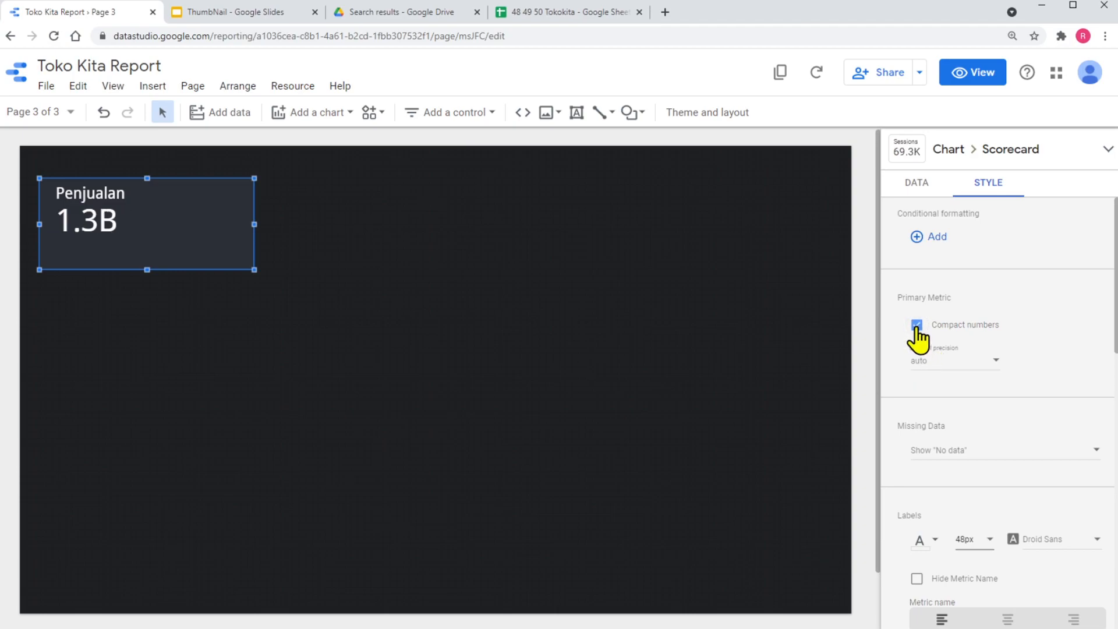
click(197, 302)
click(154, 223)
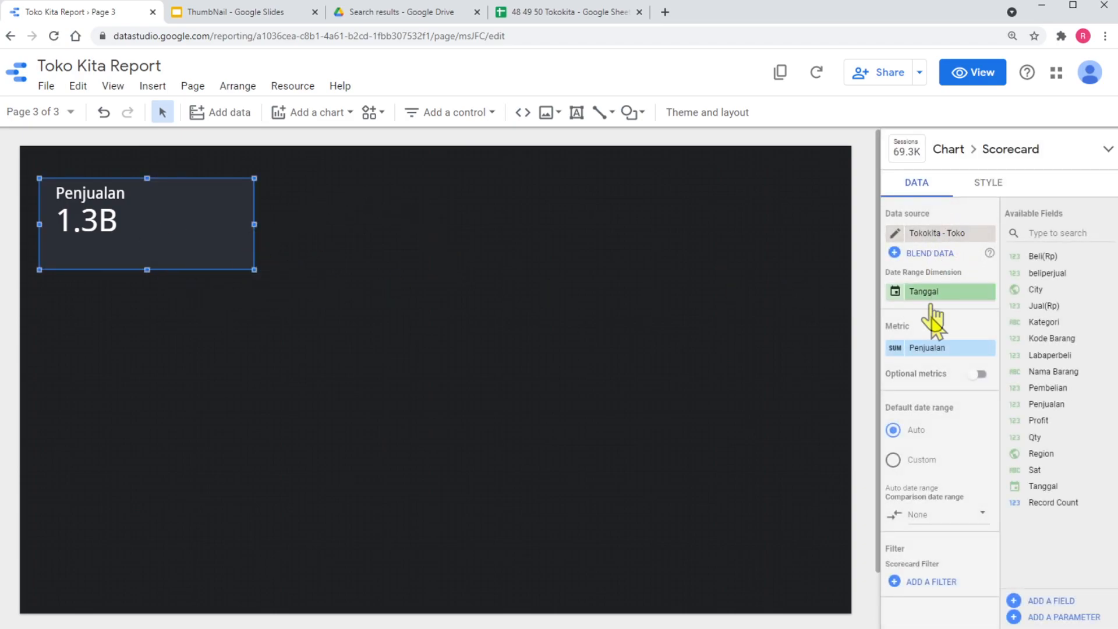
- Examine the scorecard's data settings, the field types of the Tokokita - Toko data source and the Toko sheet in Google Sheets
scroll(934, 348, down, 3)
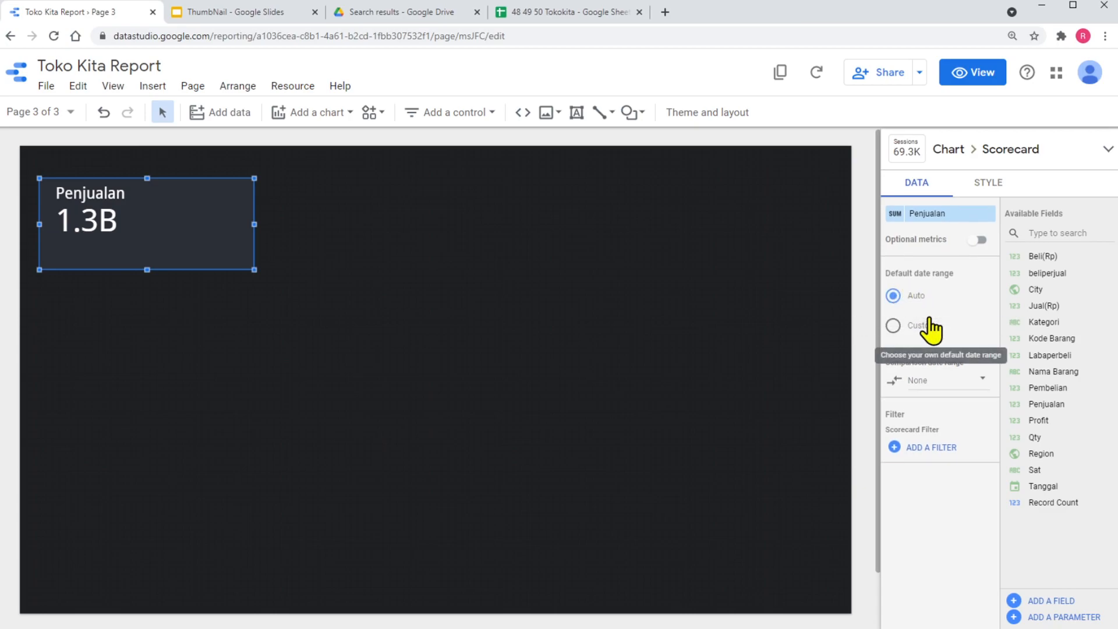
scroll(928, 325, up, 3)
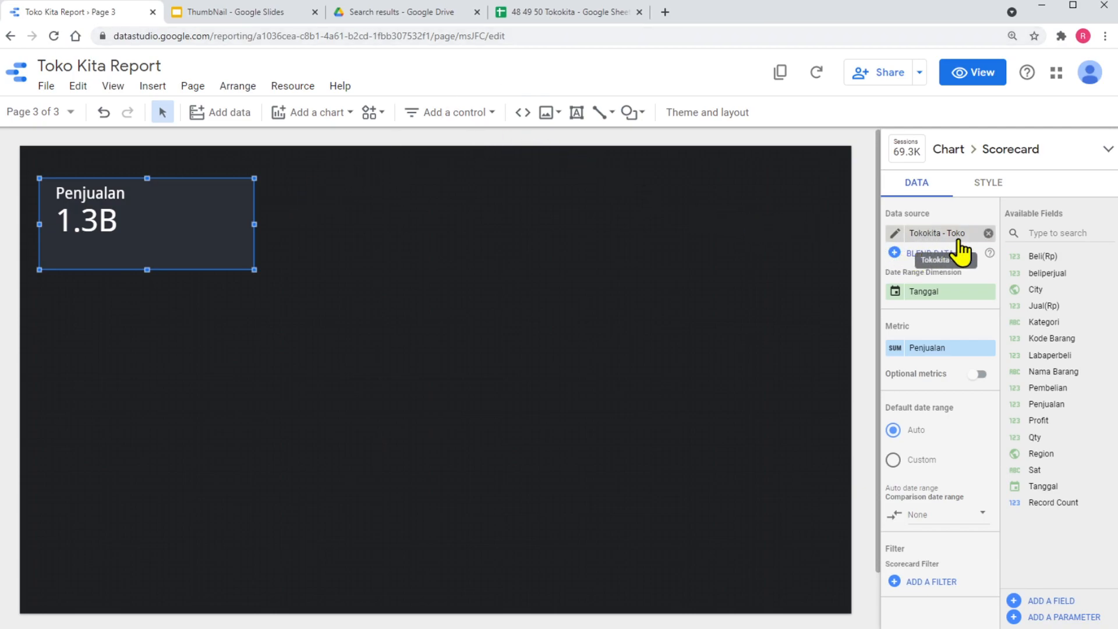
click(895, 232)
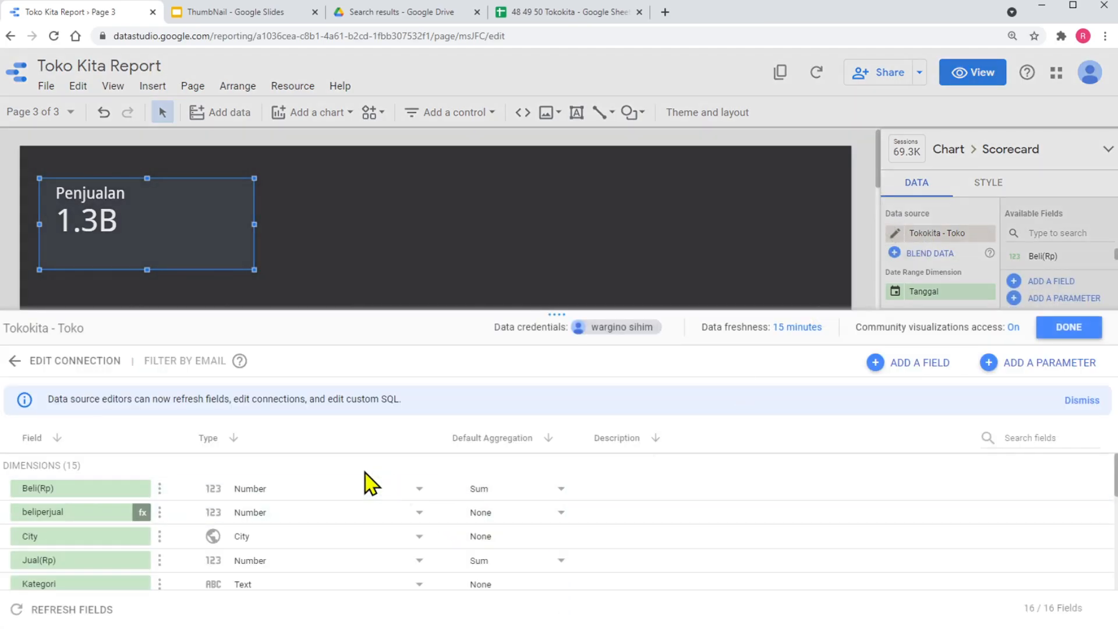
scroll(322, 494, down, 3)
scroll(323, 496, down, 3)
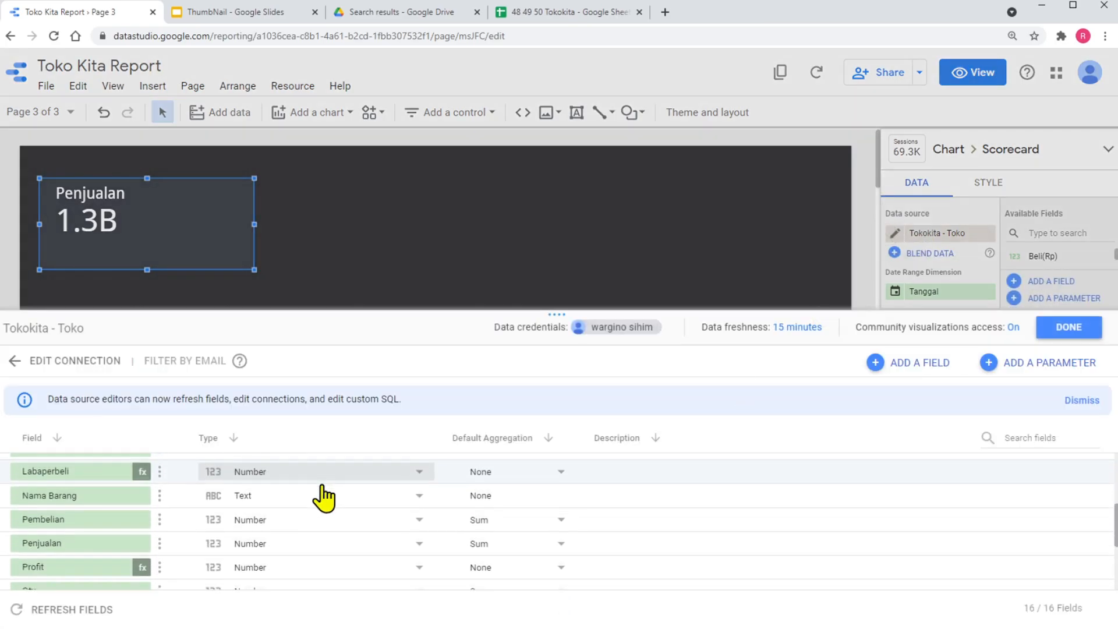
scroll(324, 496, up, 5)
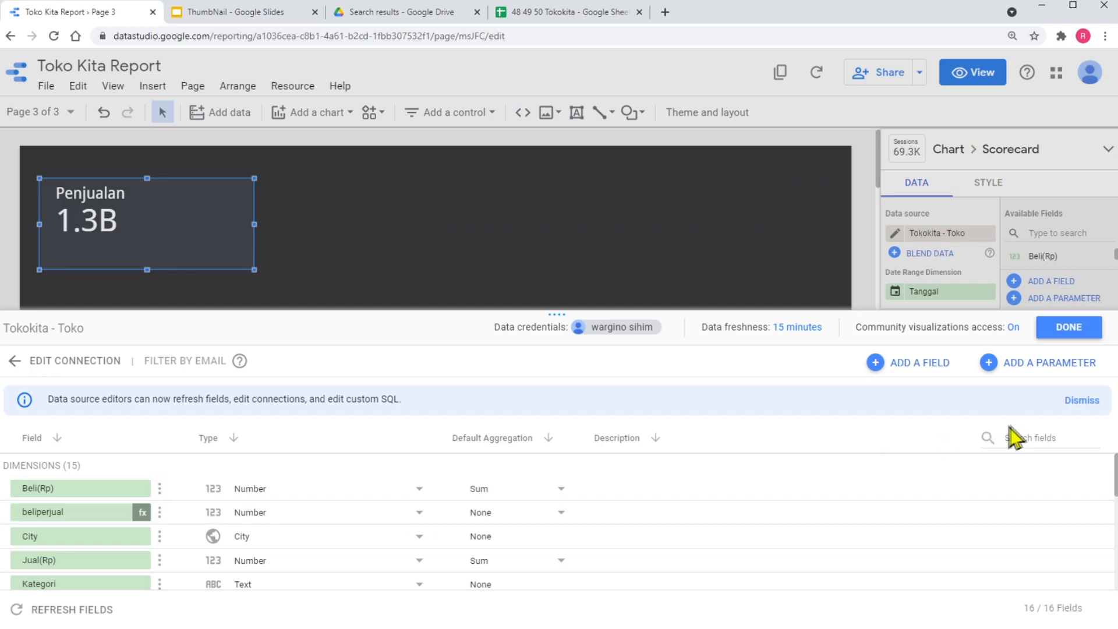
click(1067, 329)
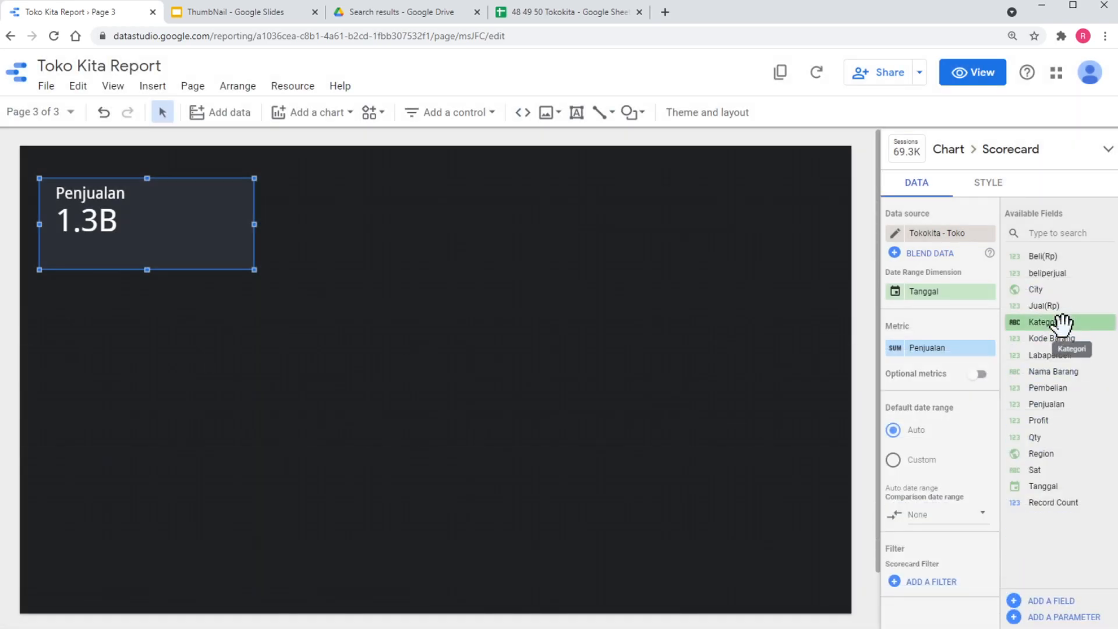
click(592, 12)
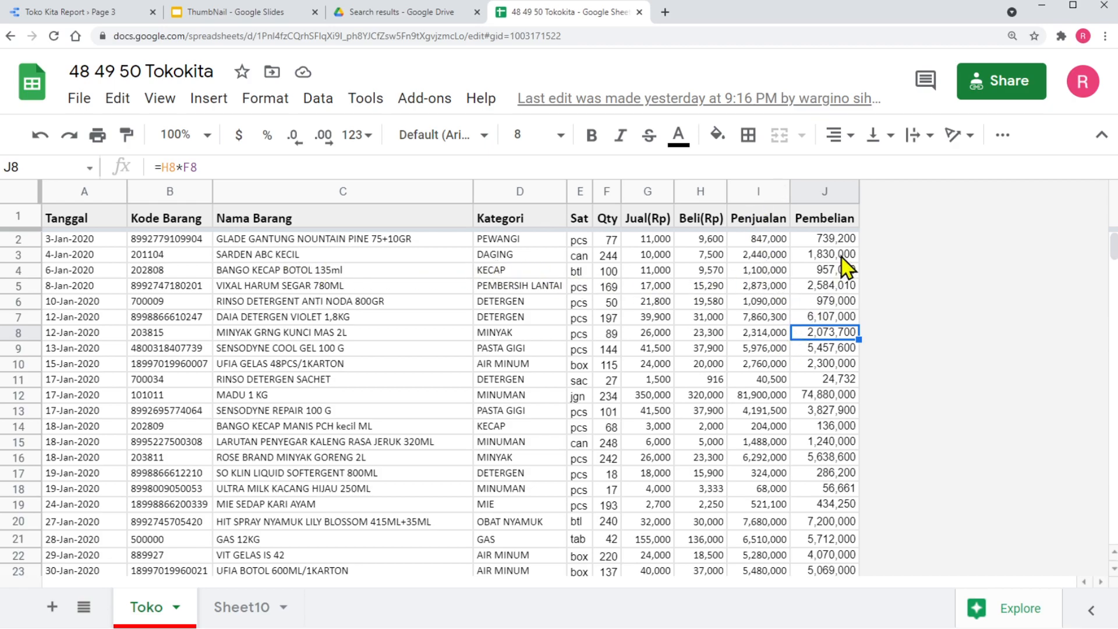
click(87, 24)
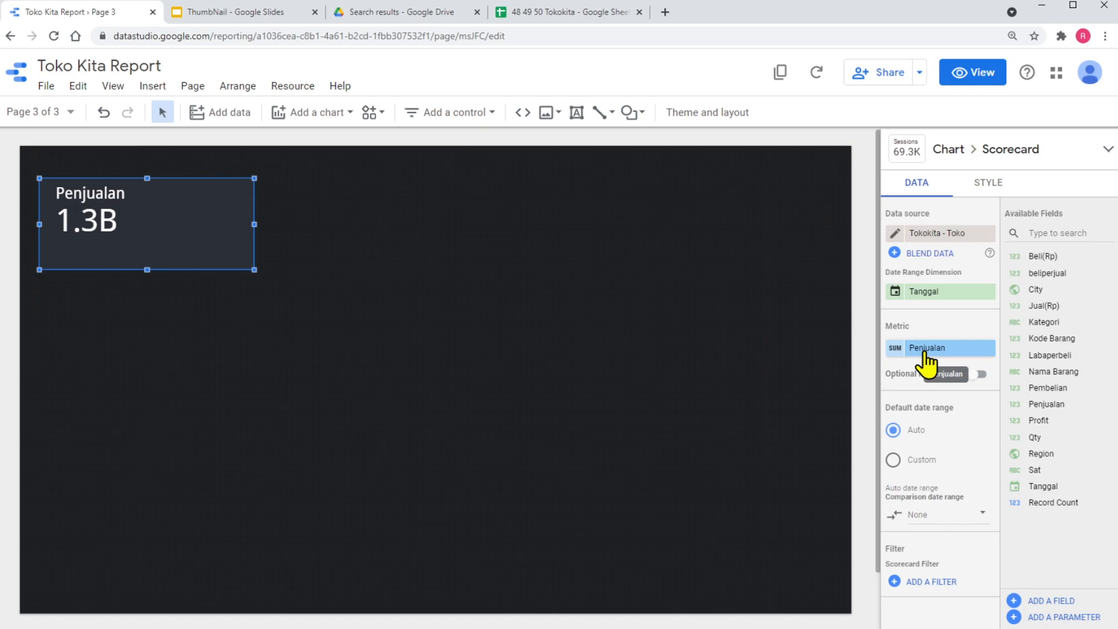
- Set the scorecard's default date range to a custom range of This year
scroll(928, 362, down, 3)
scroll(919, 291, up, 1)
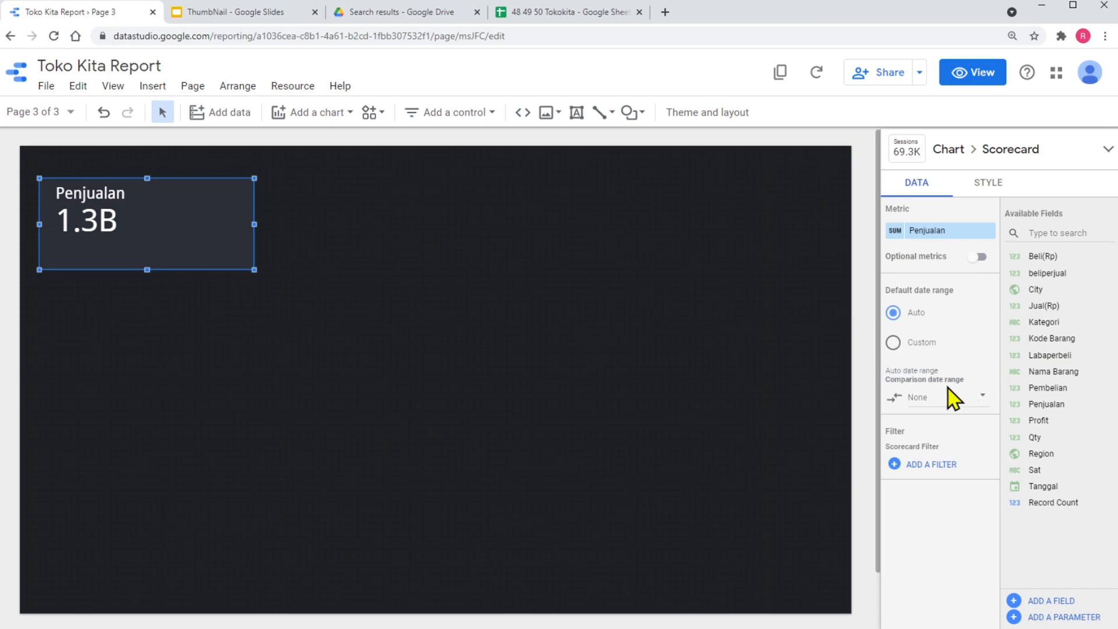
click(892, 459)
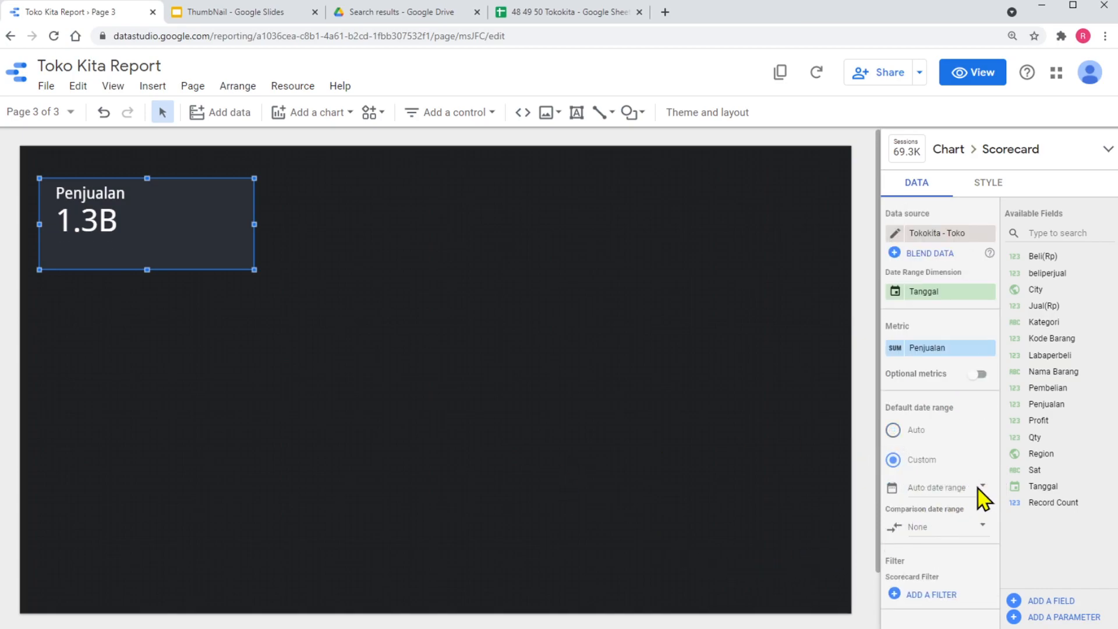
click(981, 488)
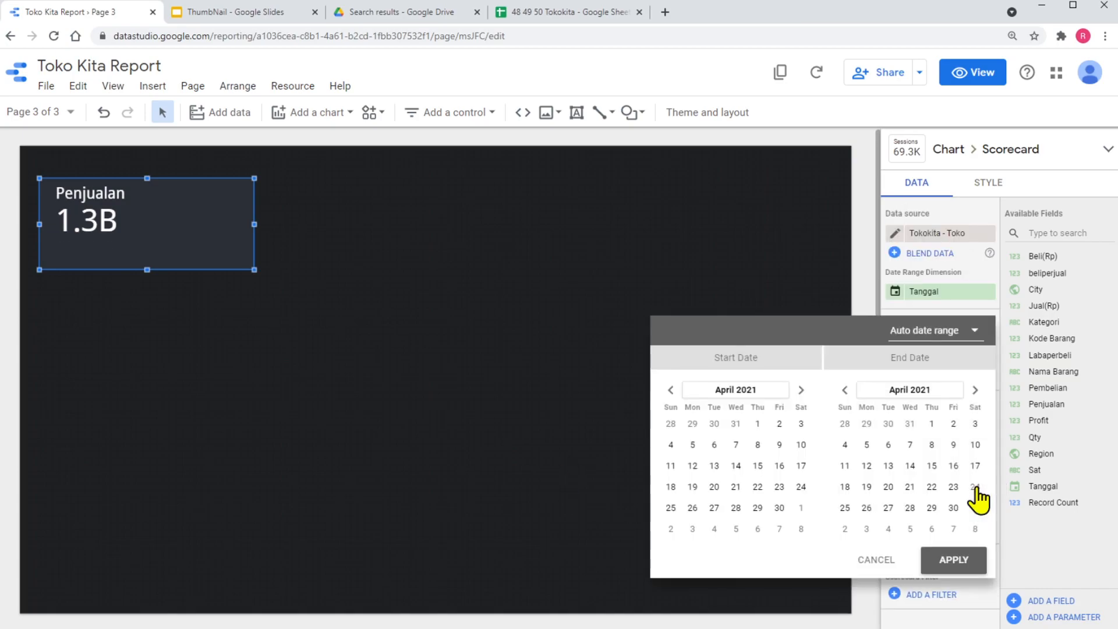
click(974, 336)
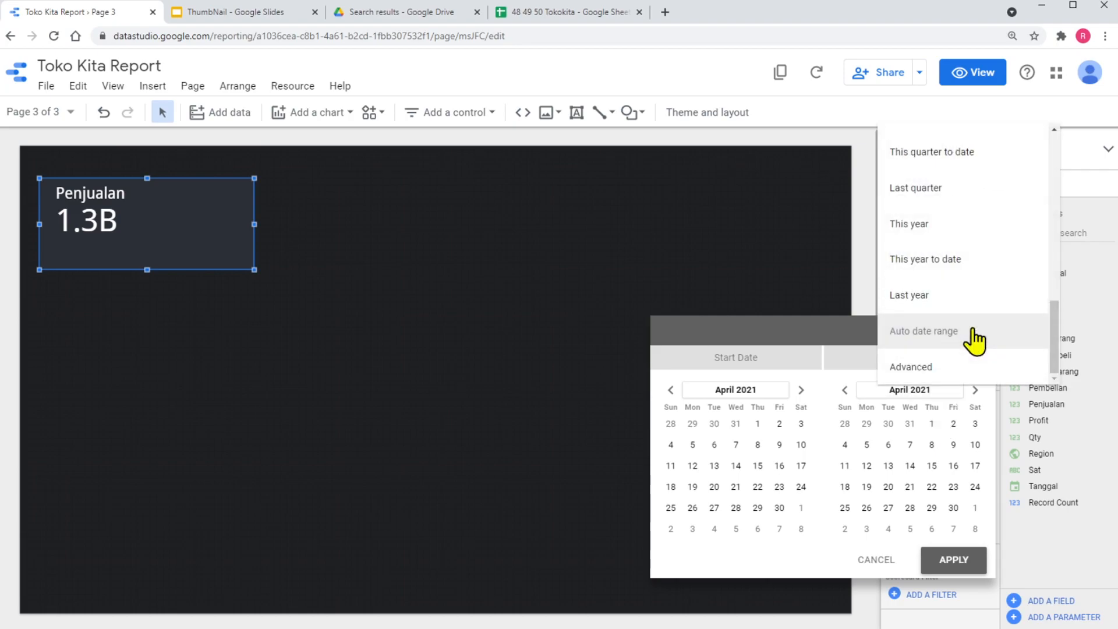
click(910, 225)
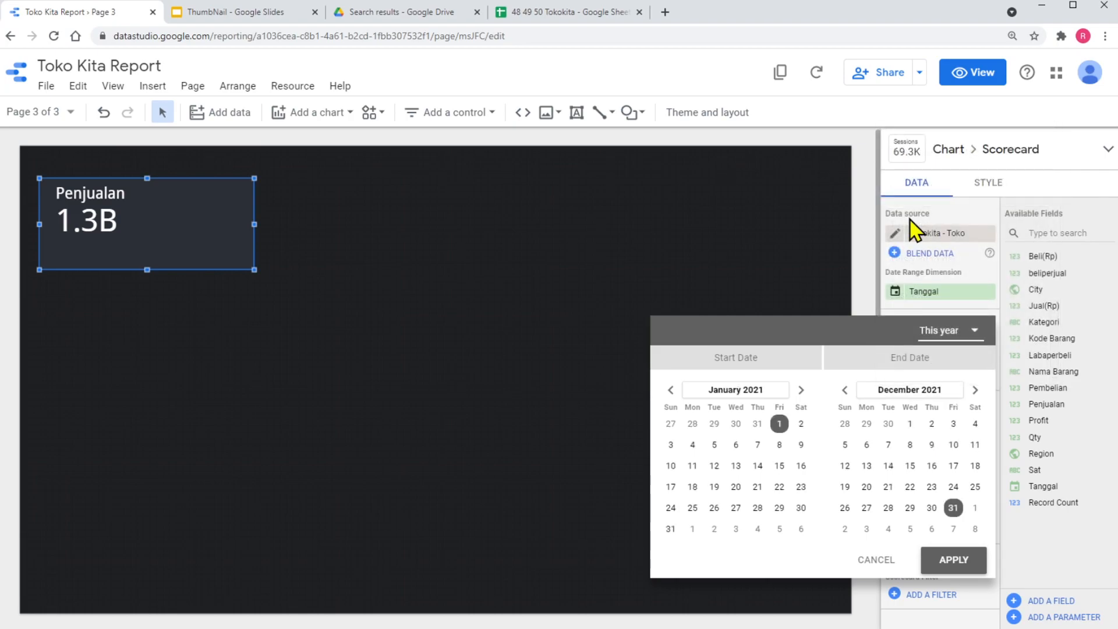
click(949, 563)
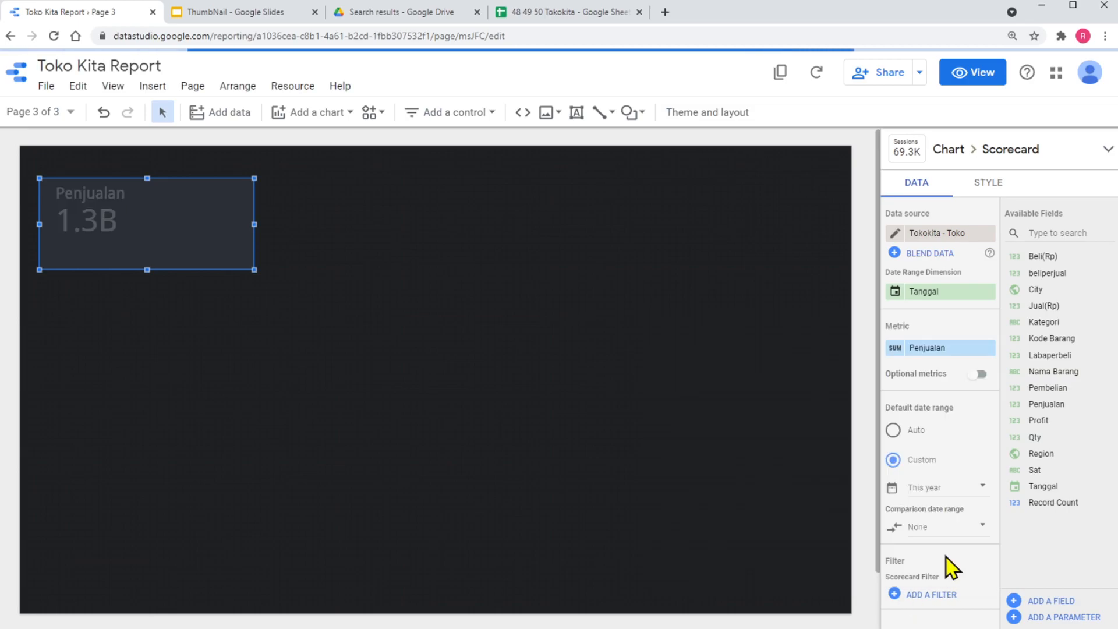
- Set the scorecard's comparison date range to Previous year
click(958, 527)
click(965, 296)
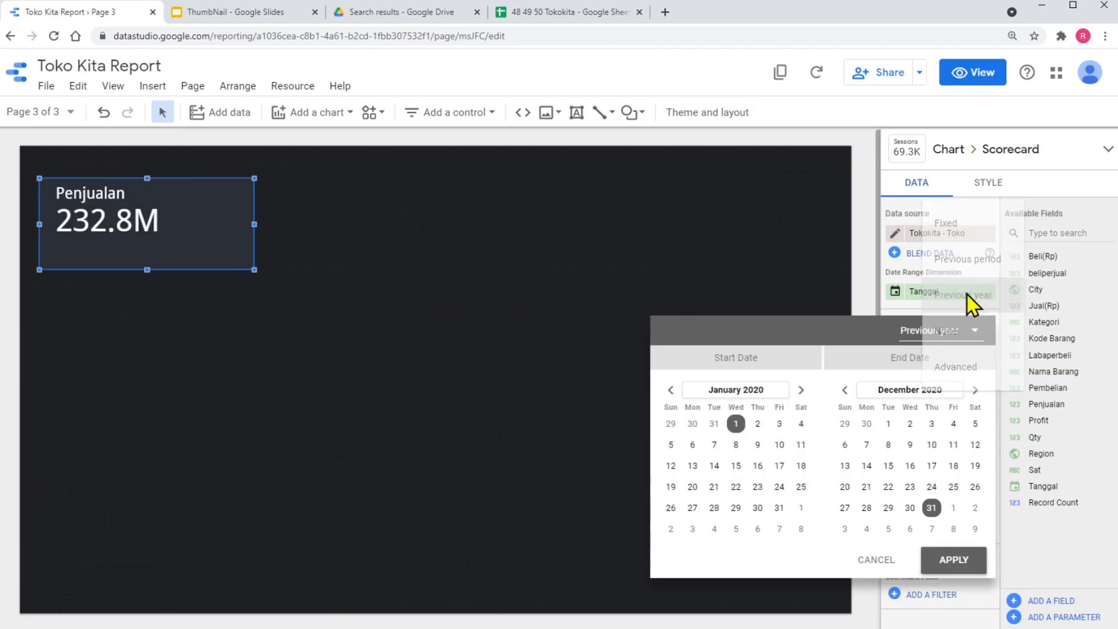
click(952, 560)
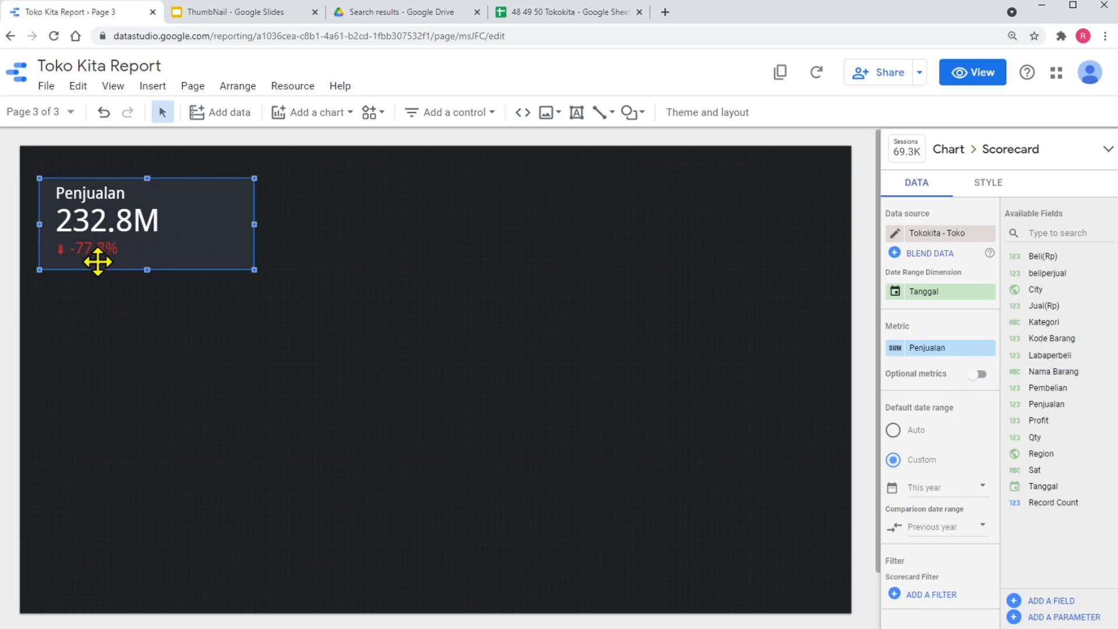
- Colour the comparison metric's upward change bright green and its downward change red, trying magenta for the downward change first
click(985, 189)
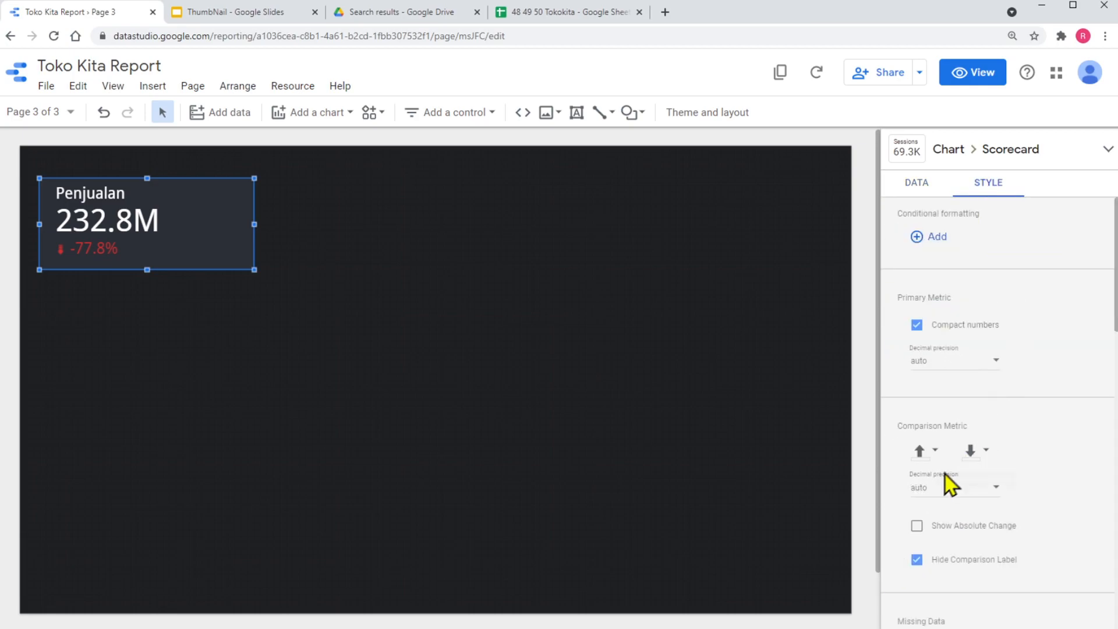
click(933, 458)
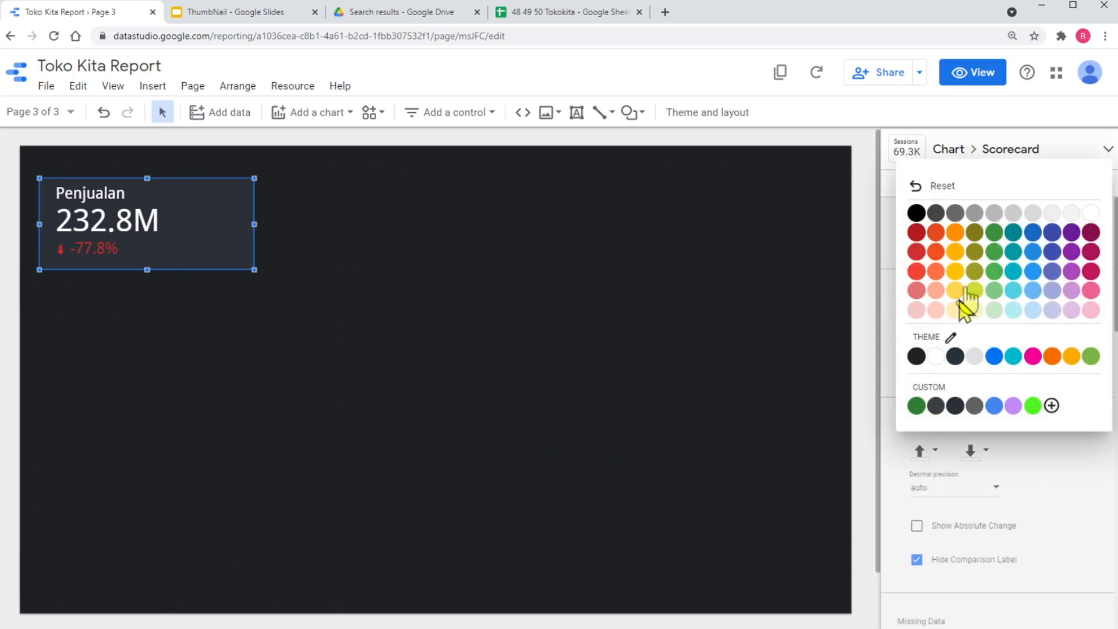
click(1032, 405)
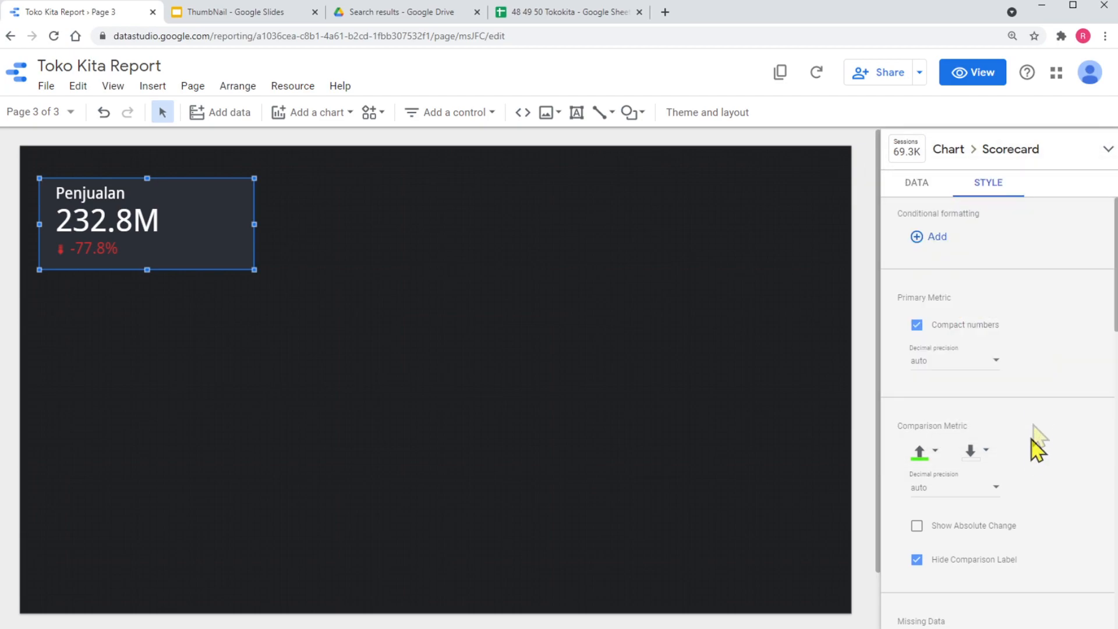
click(988, 456)
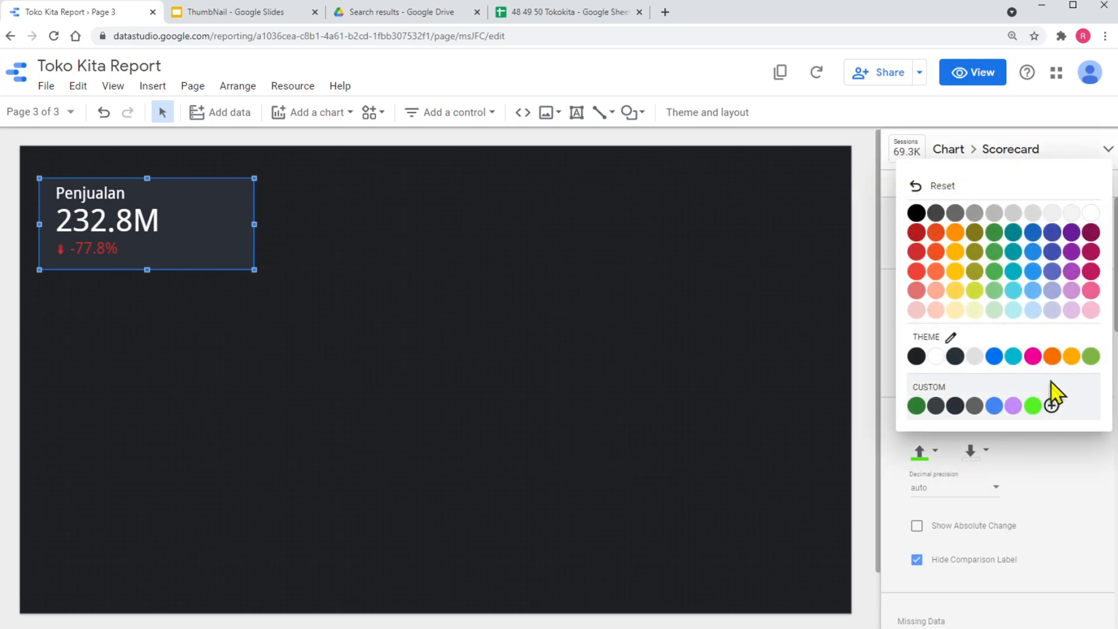
click(1033, 356)
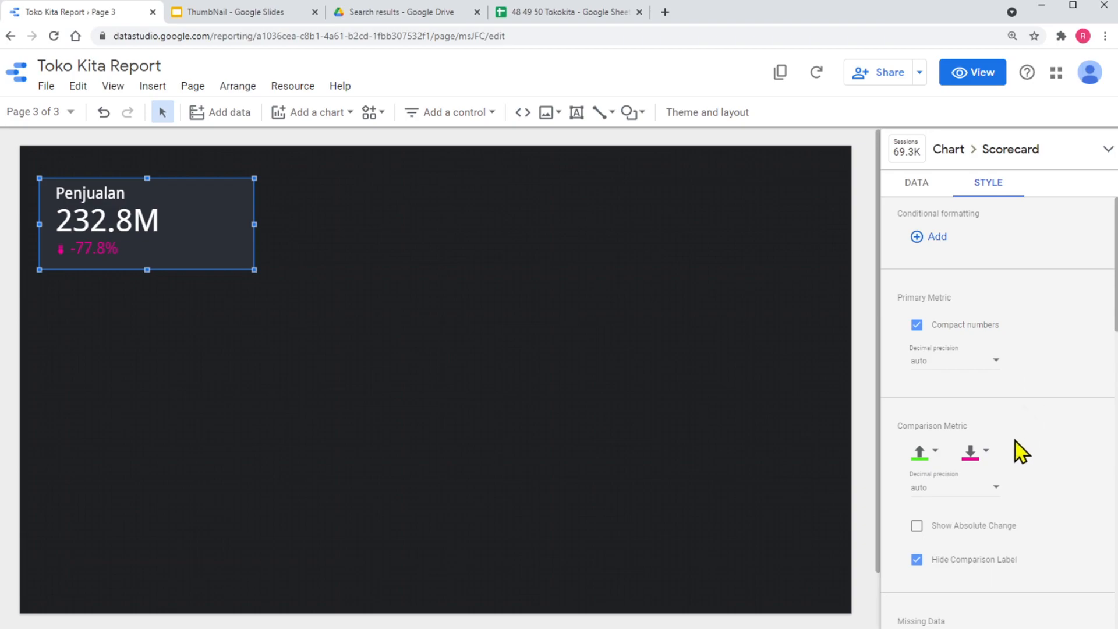
click(989, 454)
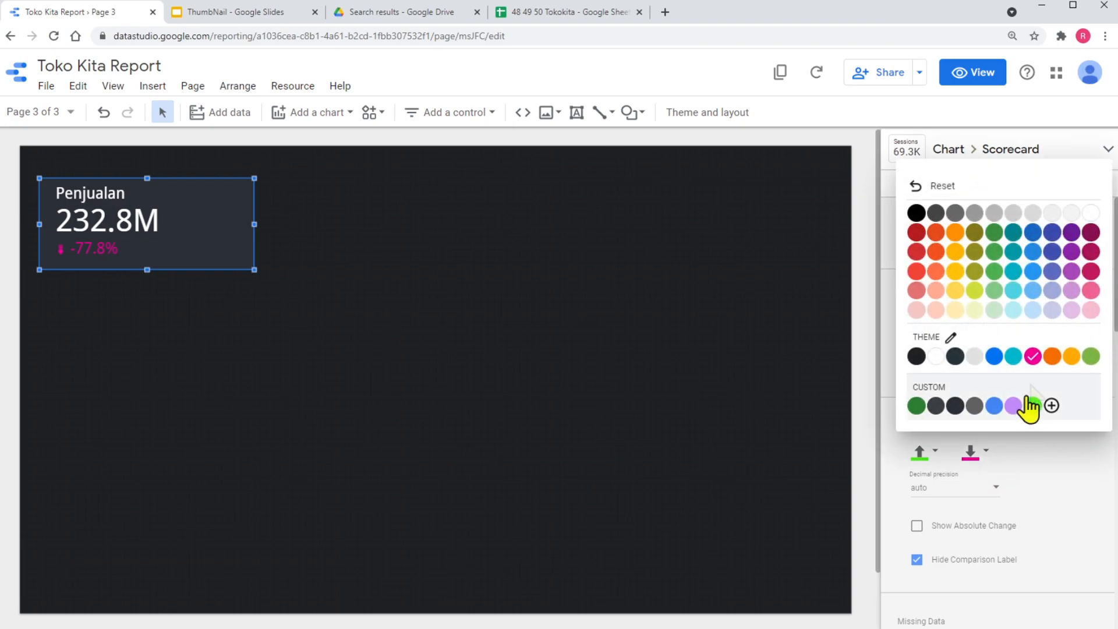
click(916, 272)
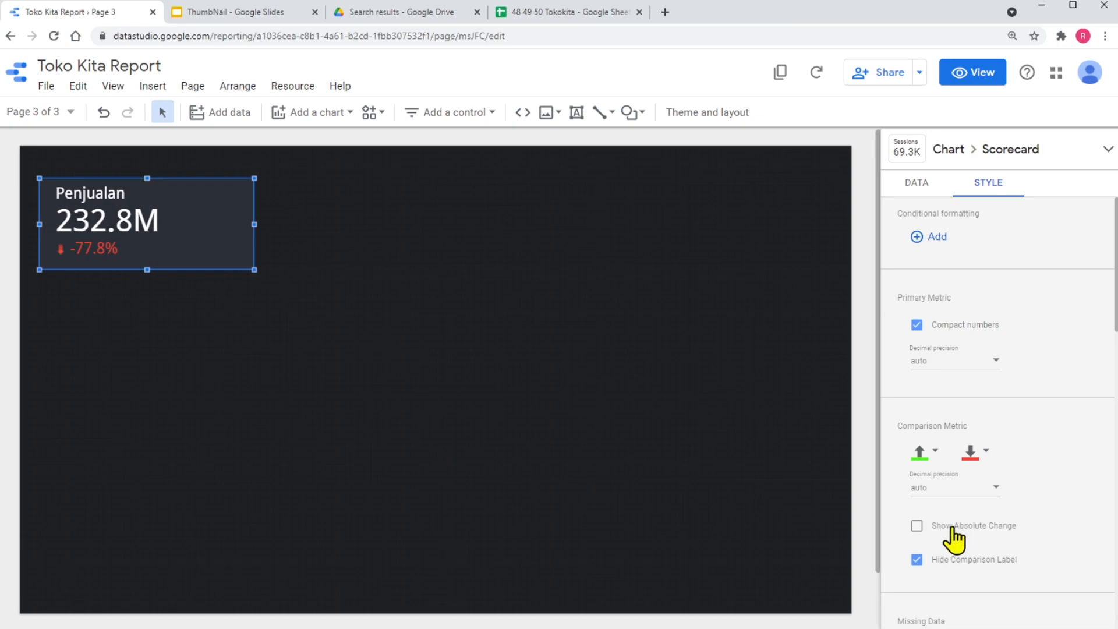
- Show the comparison metric as an absolute change in compact numbers with a decimal precision of 0
click(917, 526)
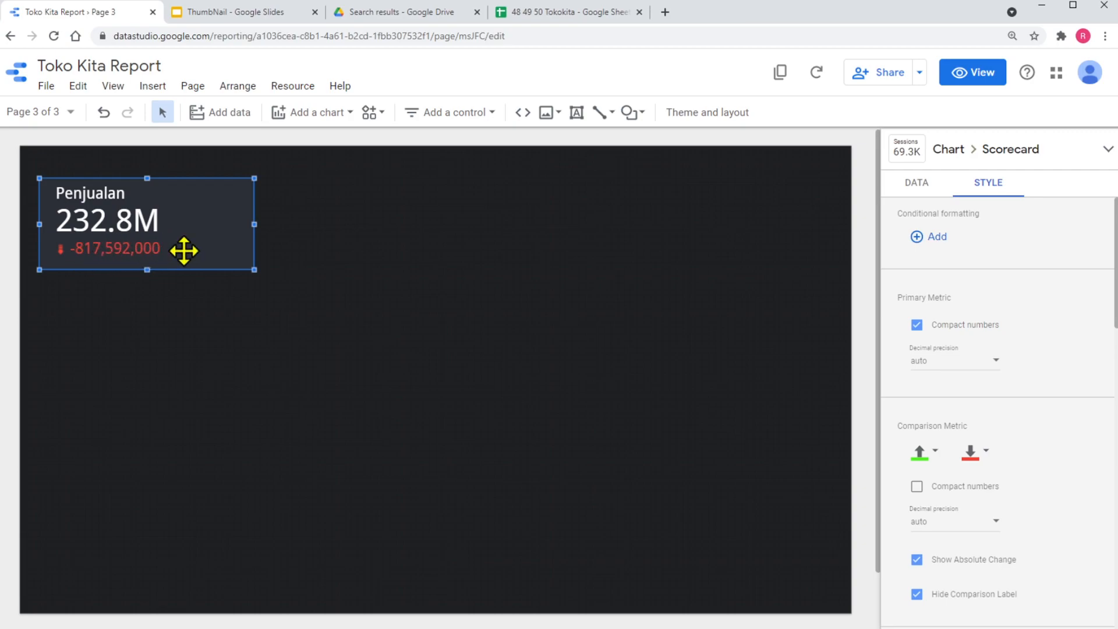
scroll(1012, 511, down, 1)
scroll(1019, 522, down, 3)
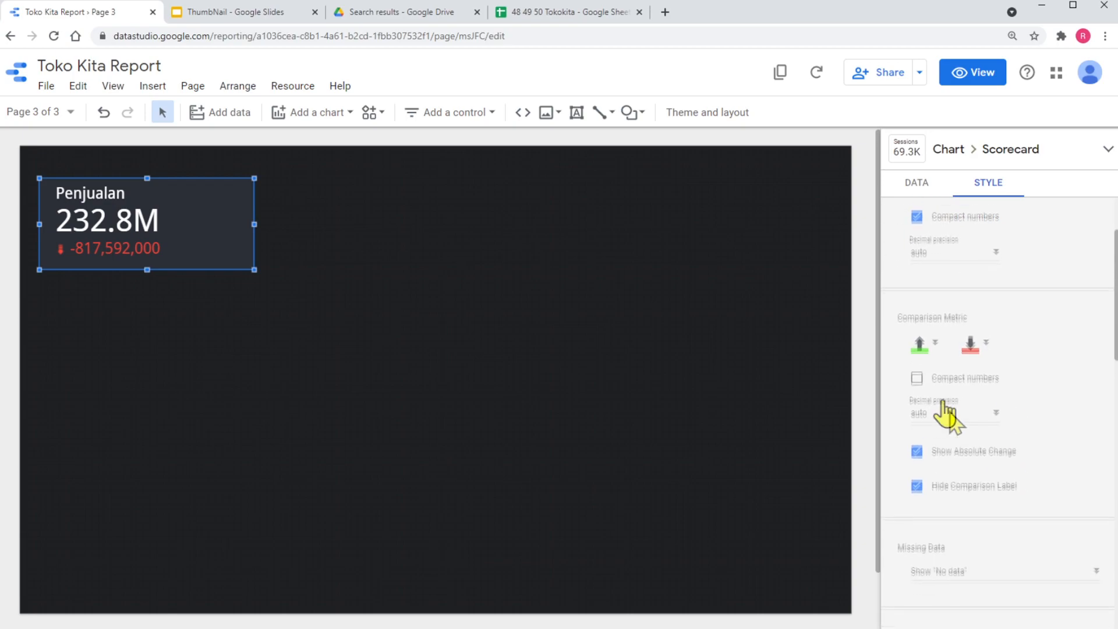
click(916, 353)
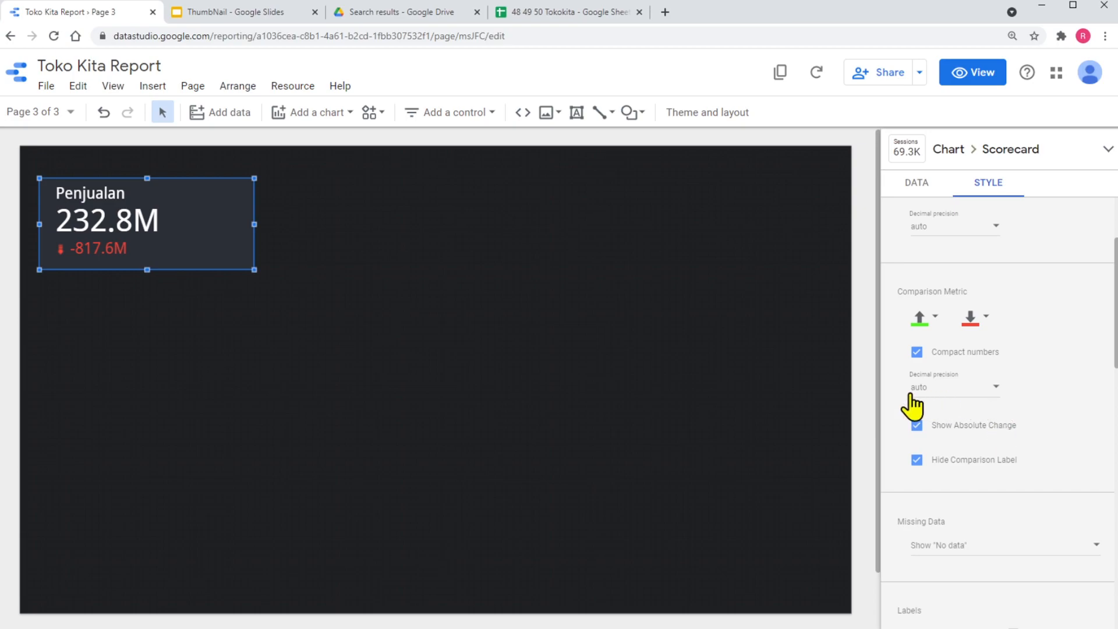
click(998, 390)
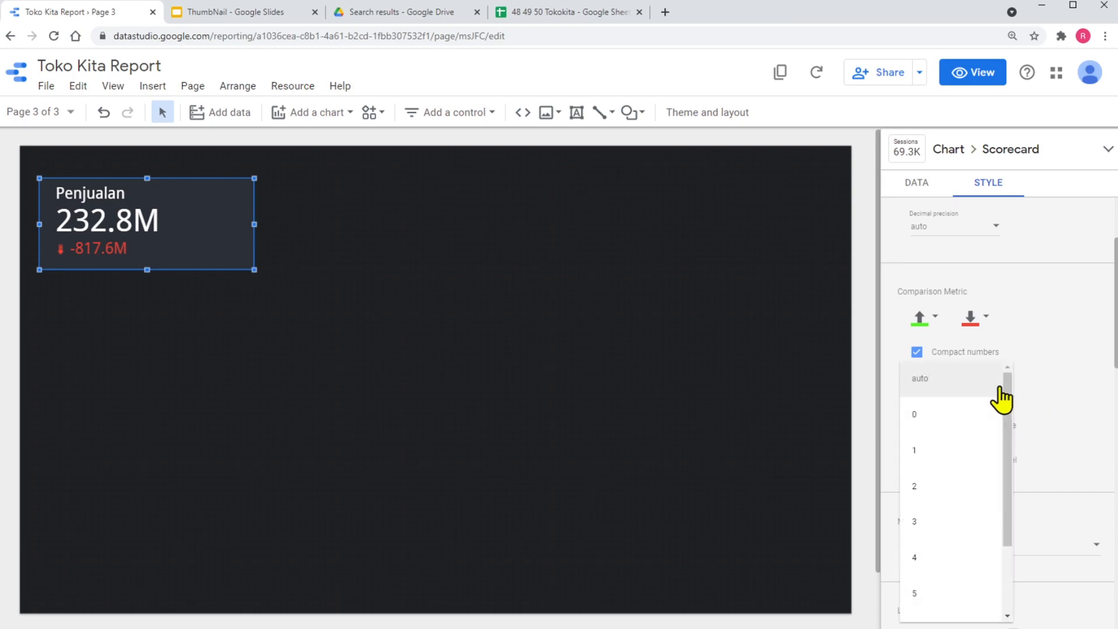
click(936, 420)
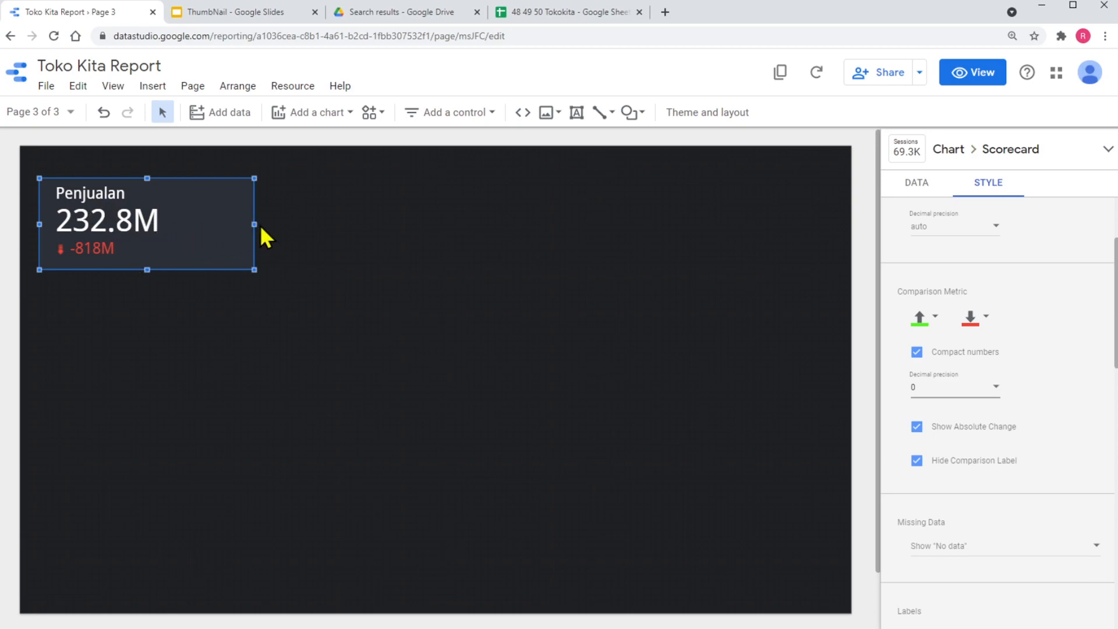
- Narrow the Penjualan scorecard to fit its compact number
drag(254, 223, 203, 225)
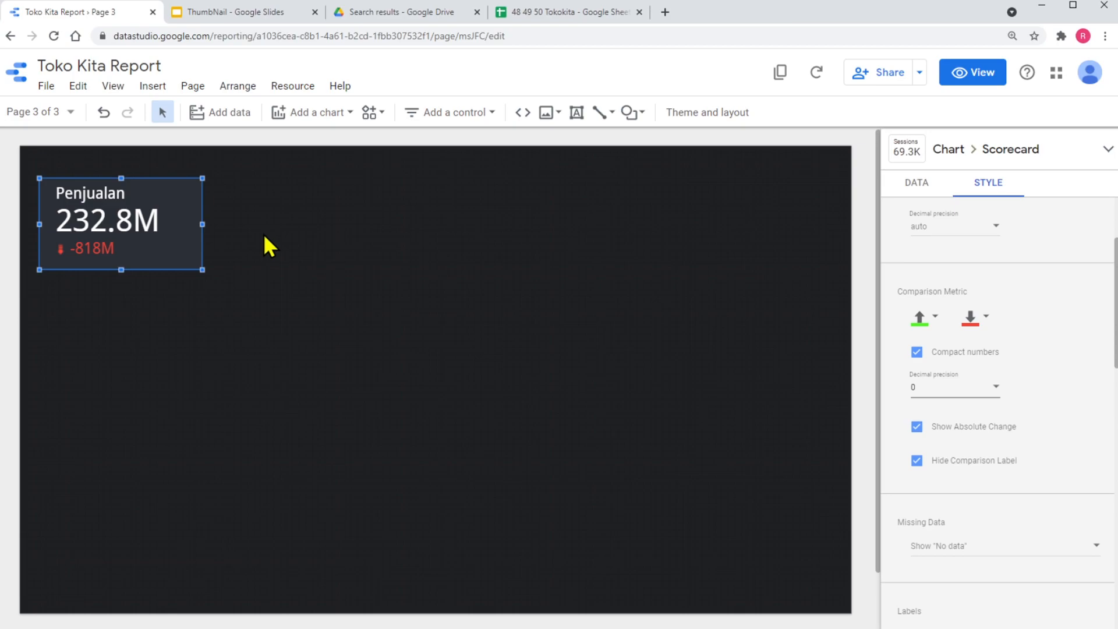
click(322, 113)
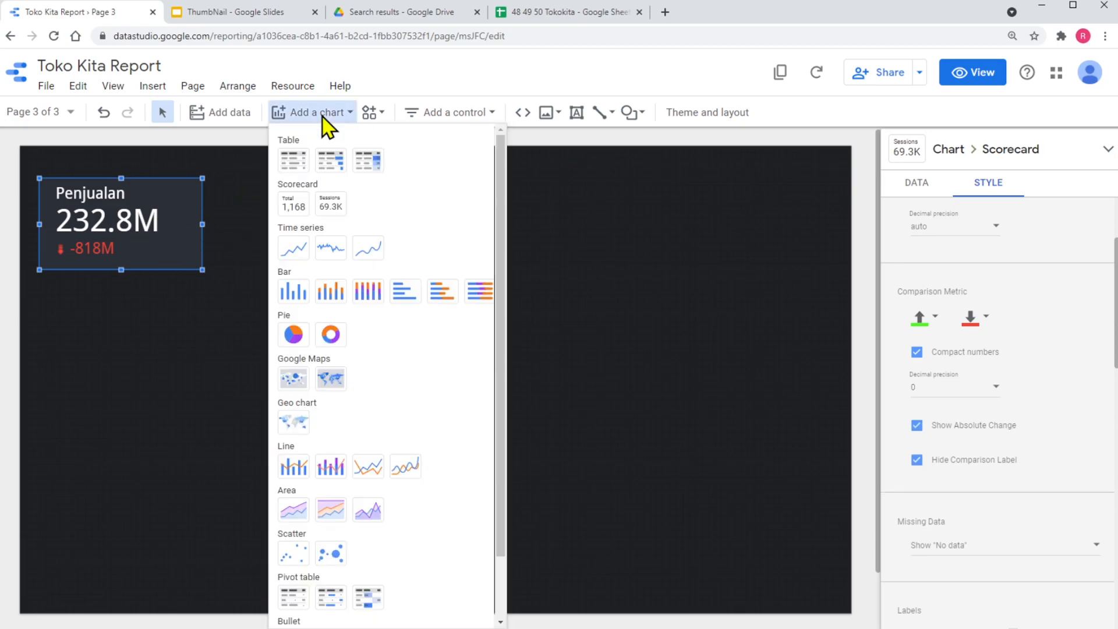
click(194, 312)
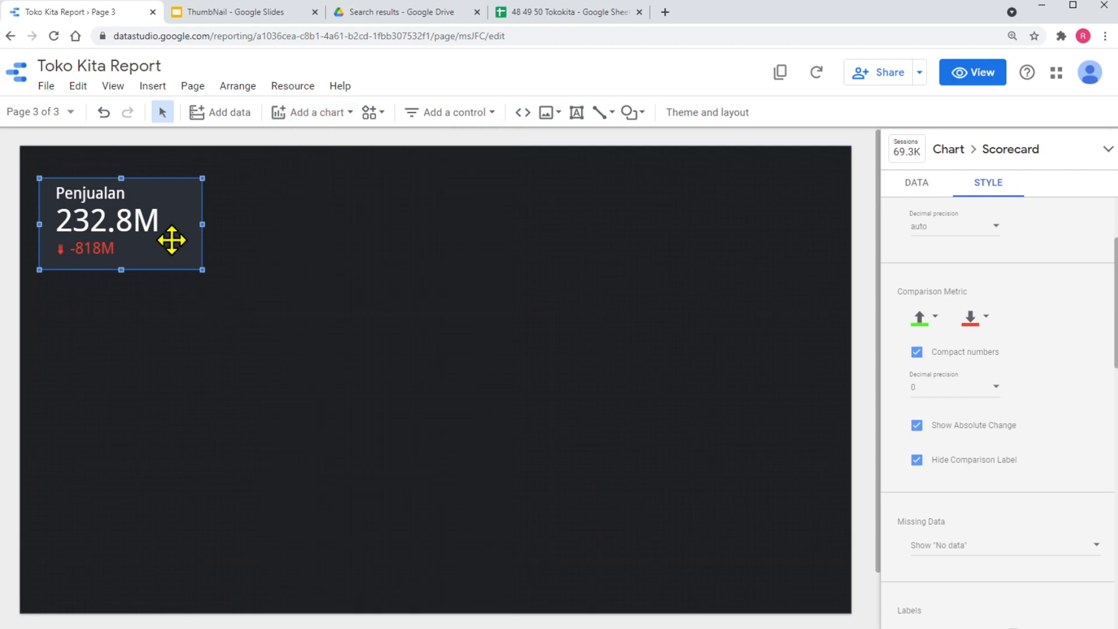
- Duplicate the Penjualan scorecard and align the copy beside the original with a small gap
right_click(175, 239)
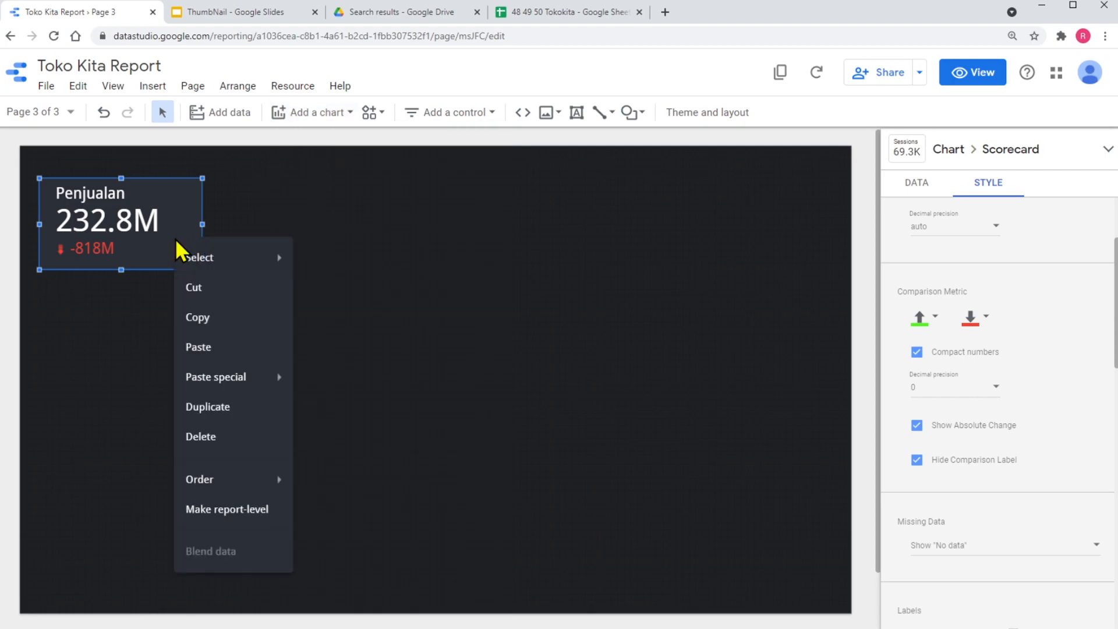
mouse_move(236, 377)
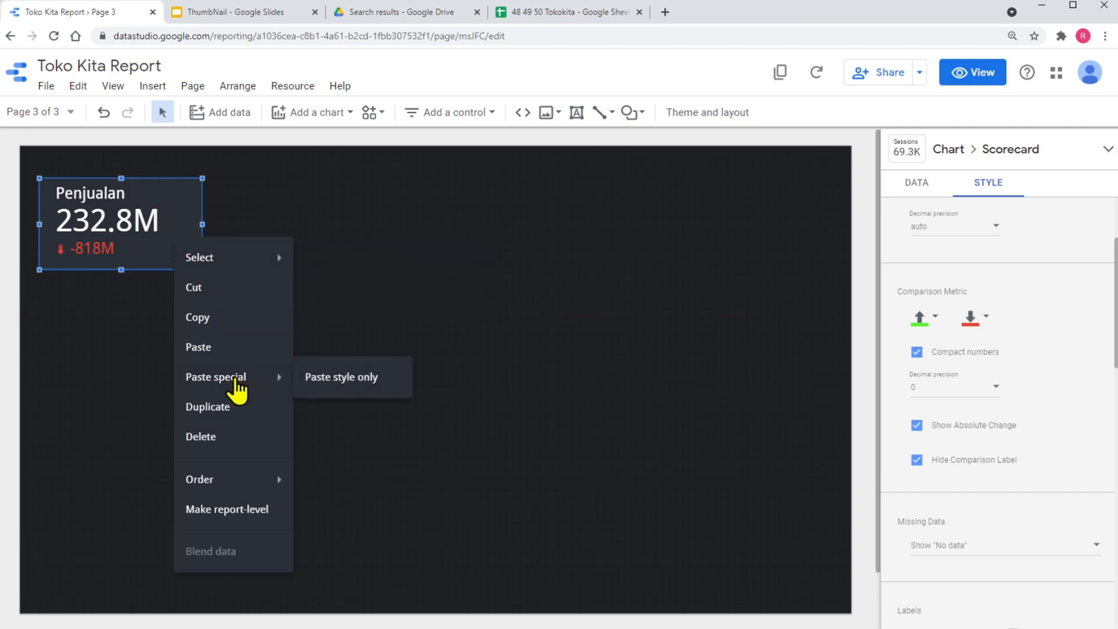
click(230, 405)
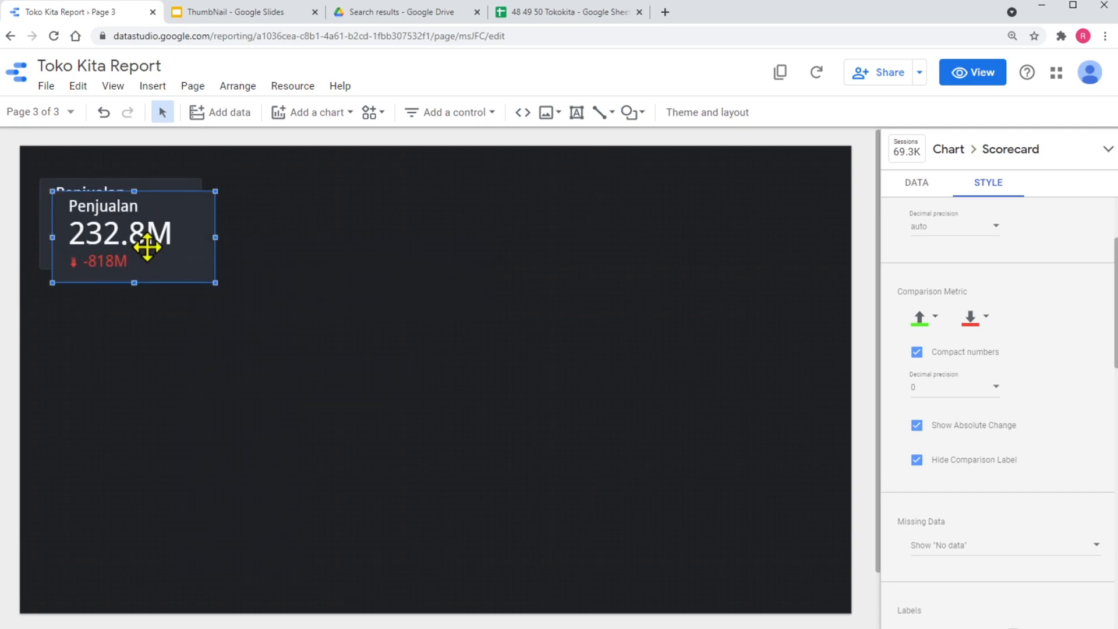
drag(171, 253, 353, 237)
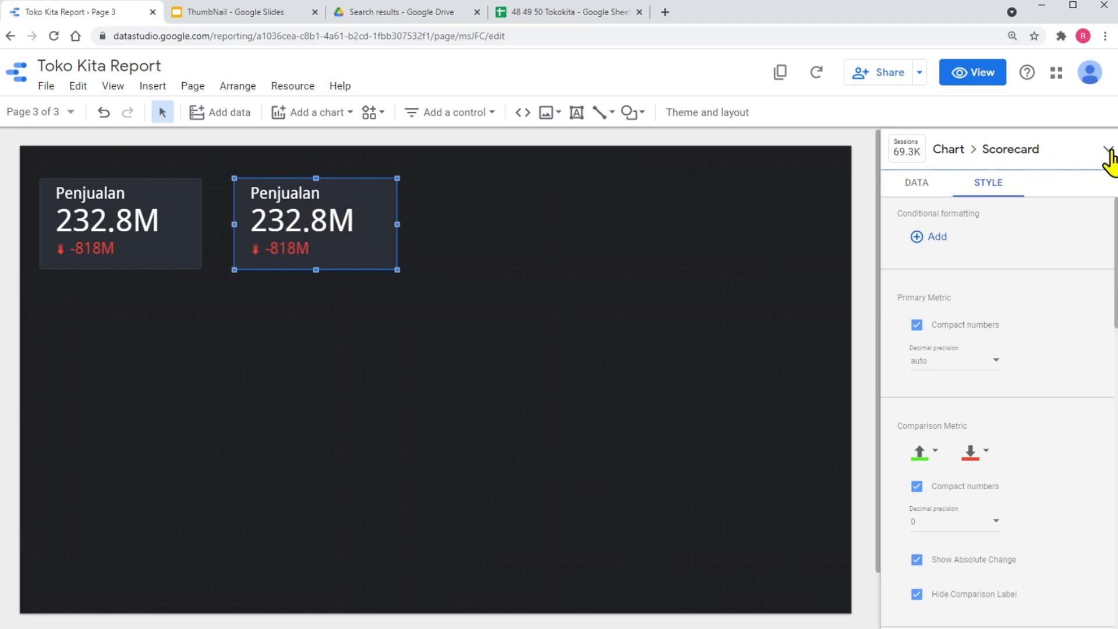
- Turn the duplicated scorecard into a pie chart, trying a time series and a plain table first
click(1108, 149)
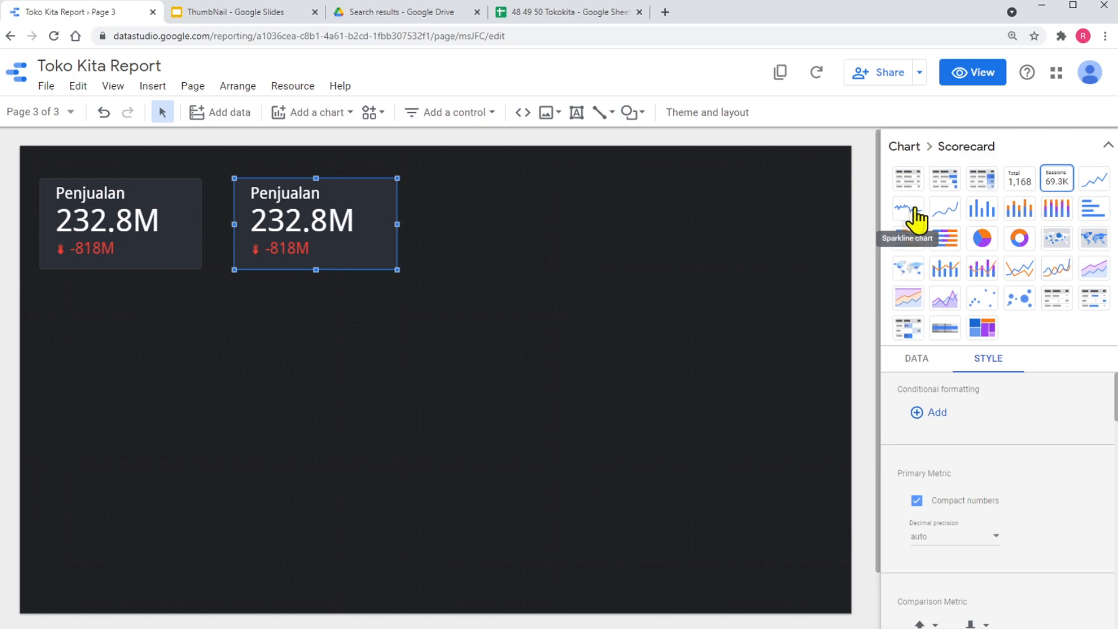
click(1093, 184)
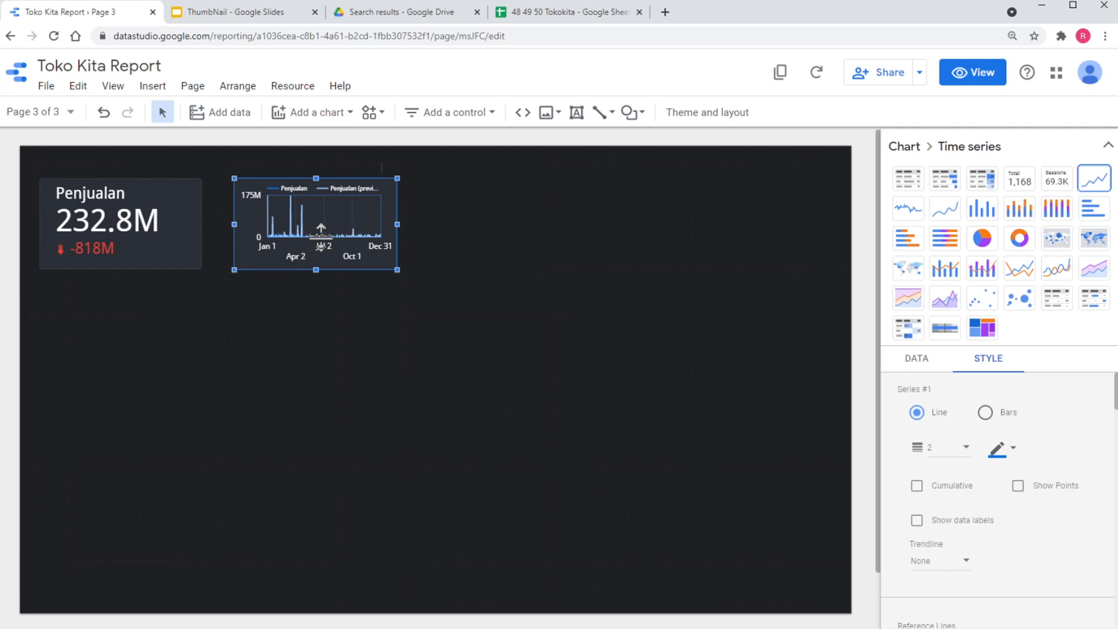
click(910, 186)
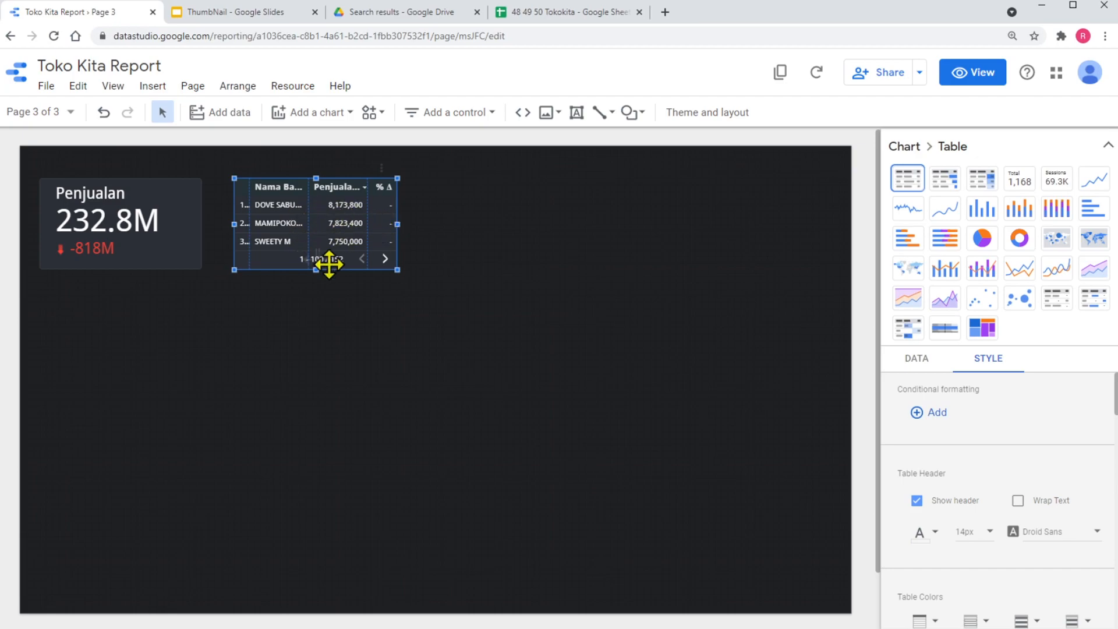
click(987, 237)
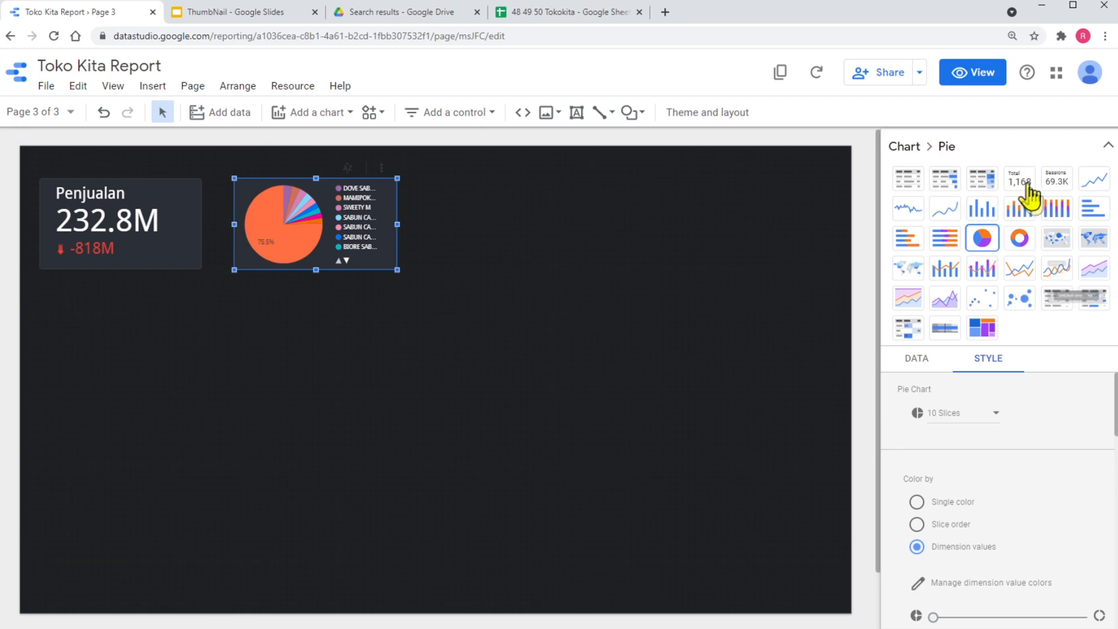
- Replace the pie chart's Nama Barang dimension with Kategori
click(1107, 149)
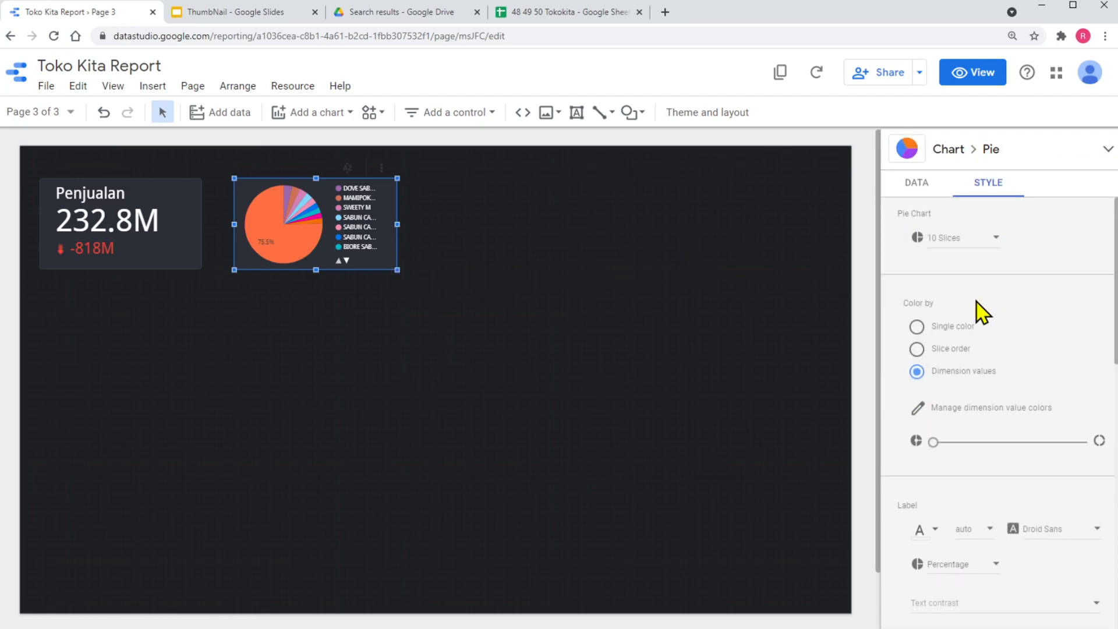
click(917, 182)
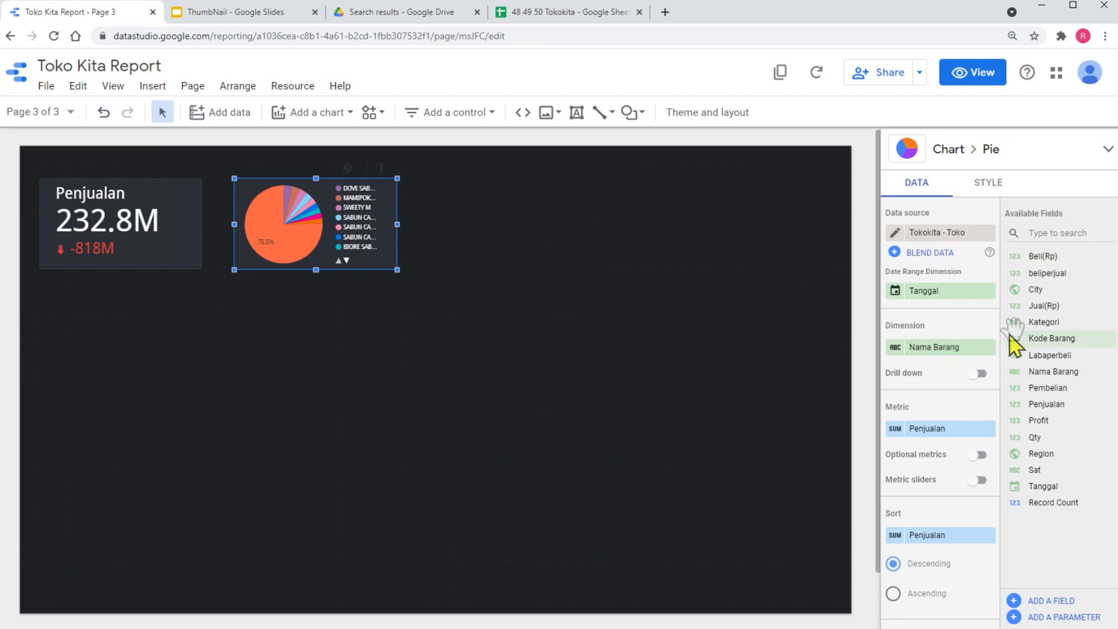
drag(1046, 322, 945, 367)
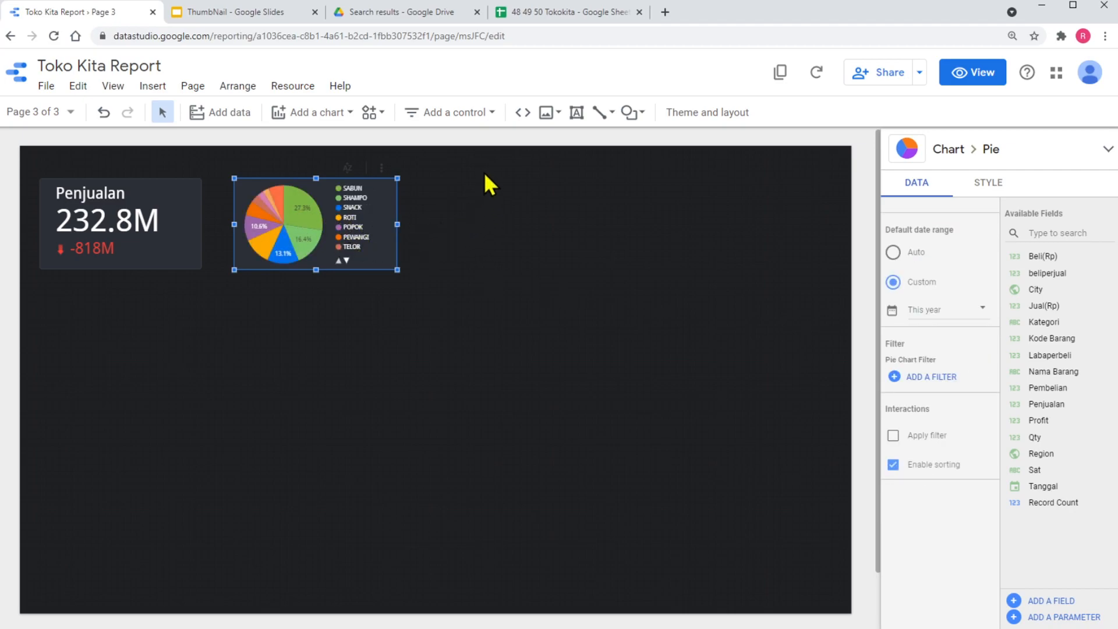
- Duplicate the pie chart and place the copy directly to the right of it
right_click(302, 236)
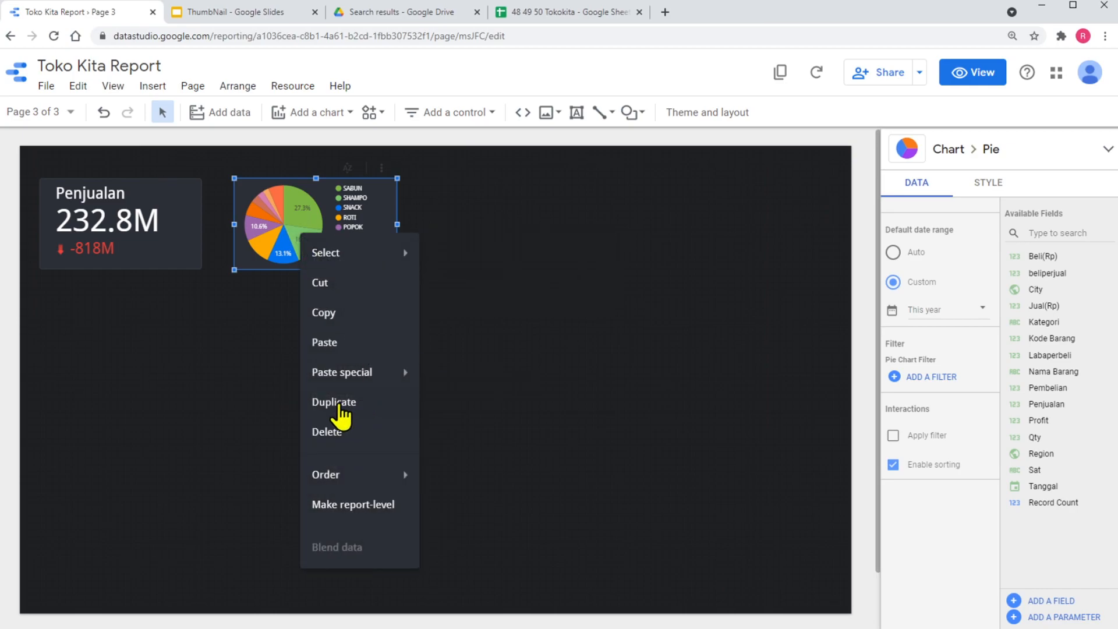
click(339, 403)
drag(314, 228, 485, 226)
- Convert the second pie chart into a table with bars and widen it towards the page's right side
click(907, 148)
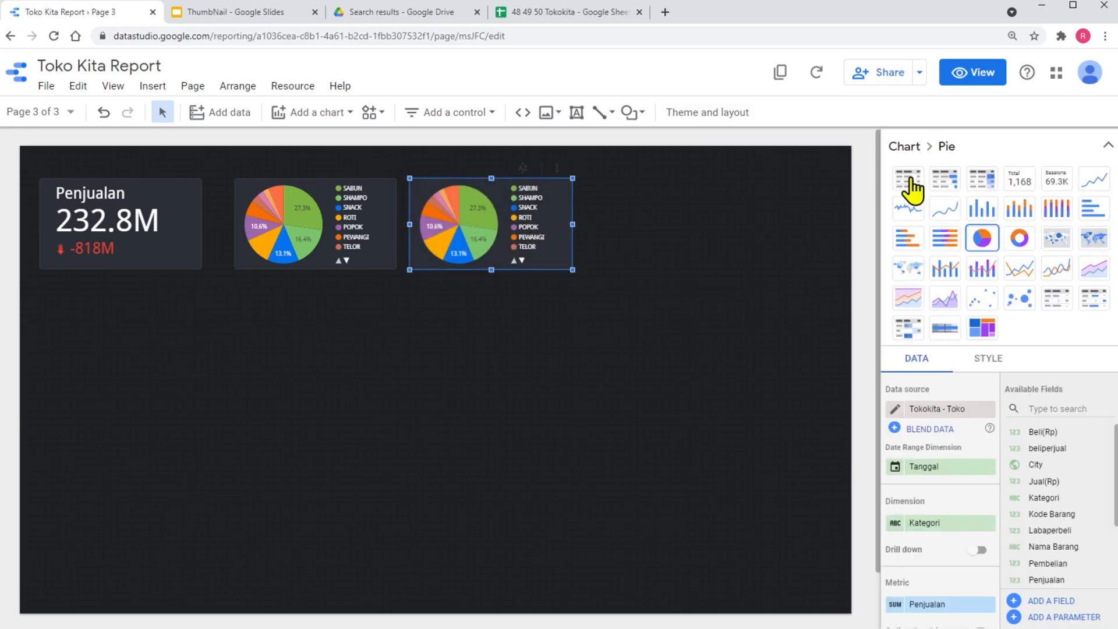
click(946, 187)
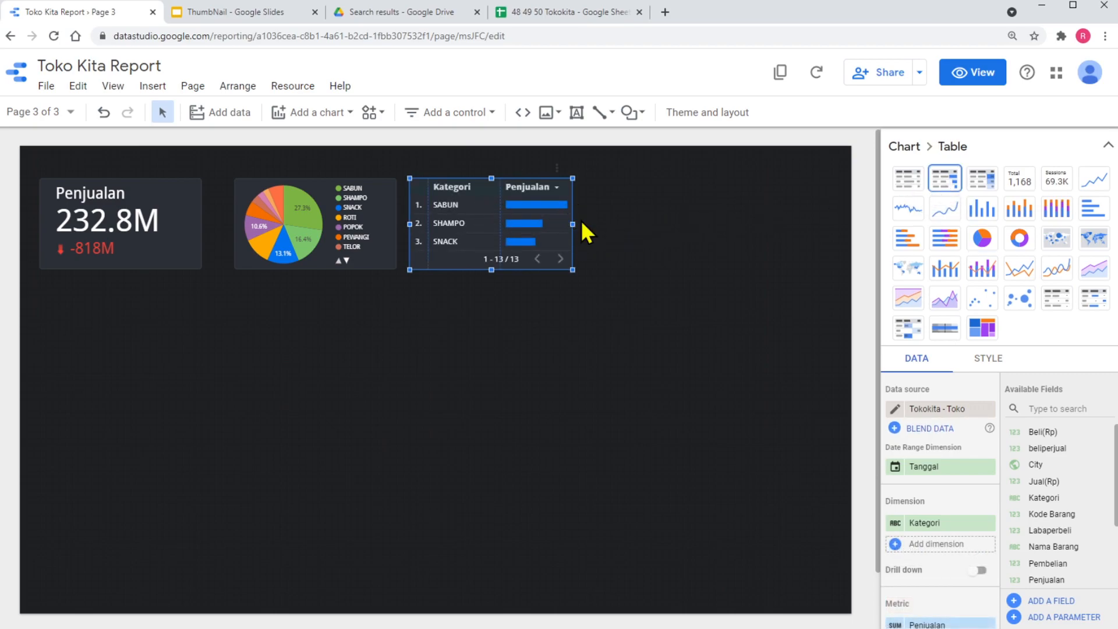
drag(573, 223, 715, 223)
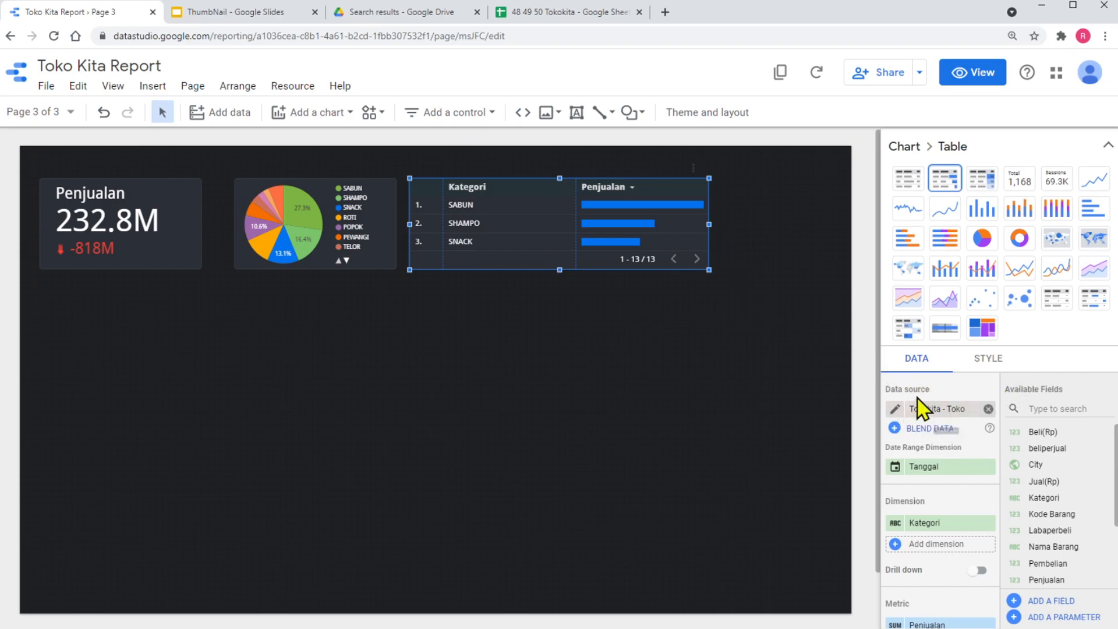
- Add Penjualan as a second metric to the table and display the first metric column as Number
click(1106, 146)
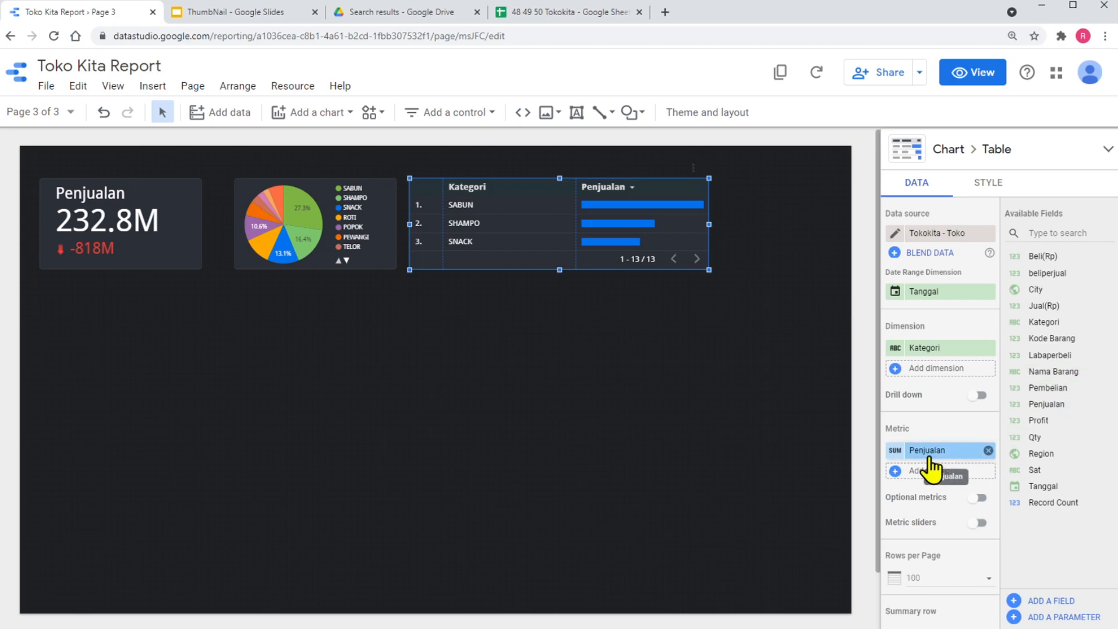
drag(1042, 418, 947, 490)
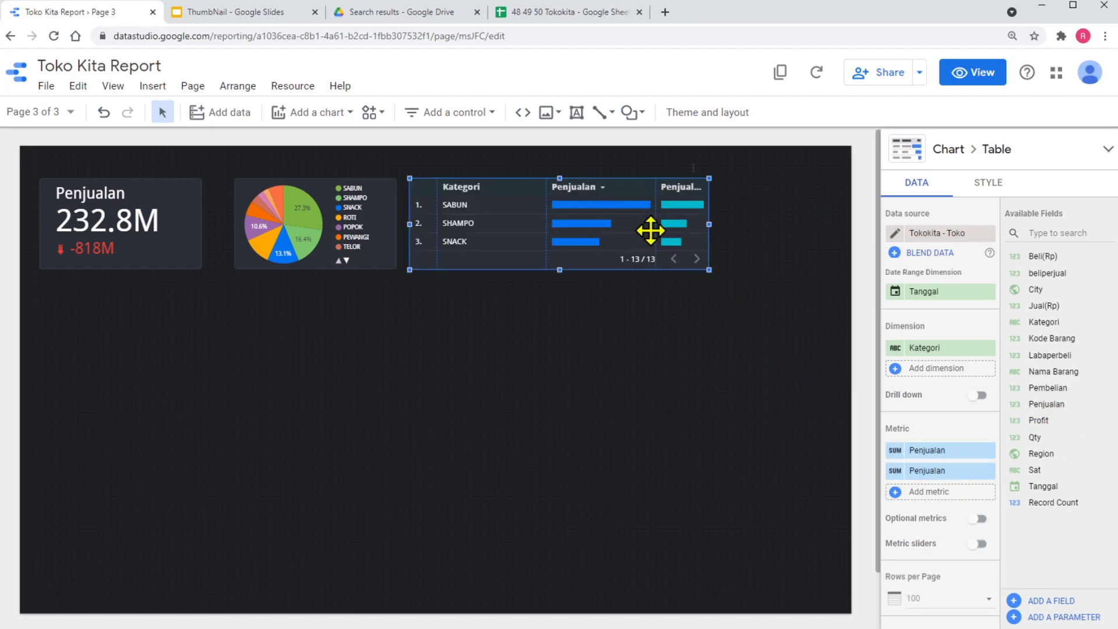
click(985, 183)
scroll(906, 302, down, 4)
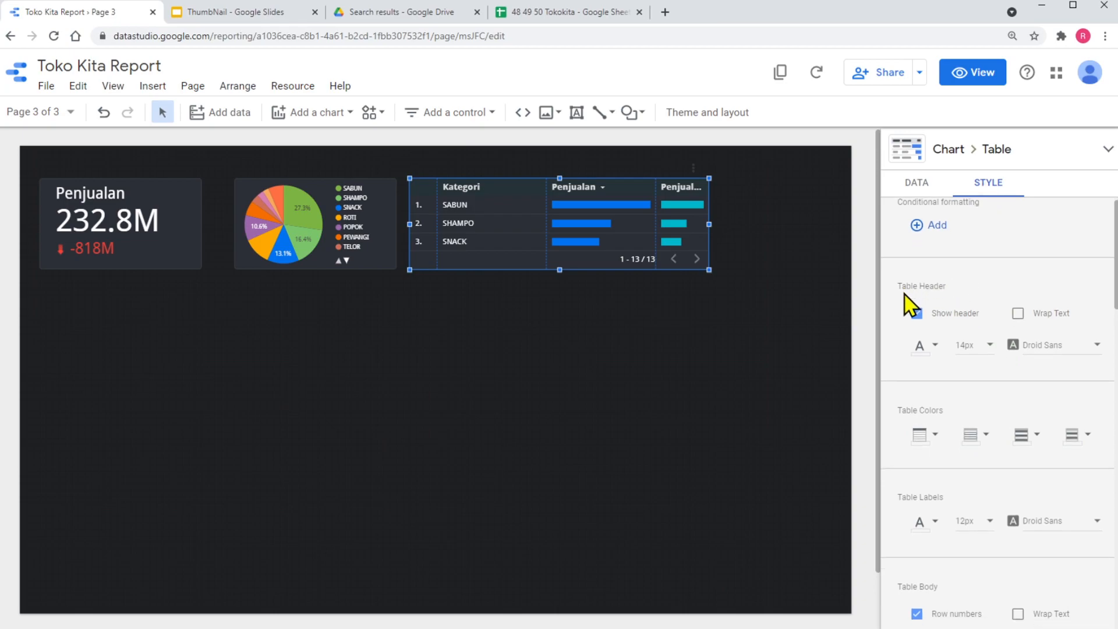
scroll(905, 303, down, 5)
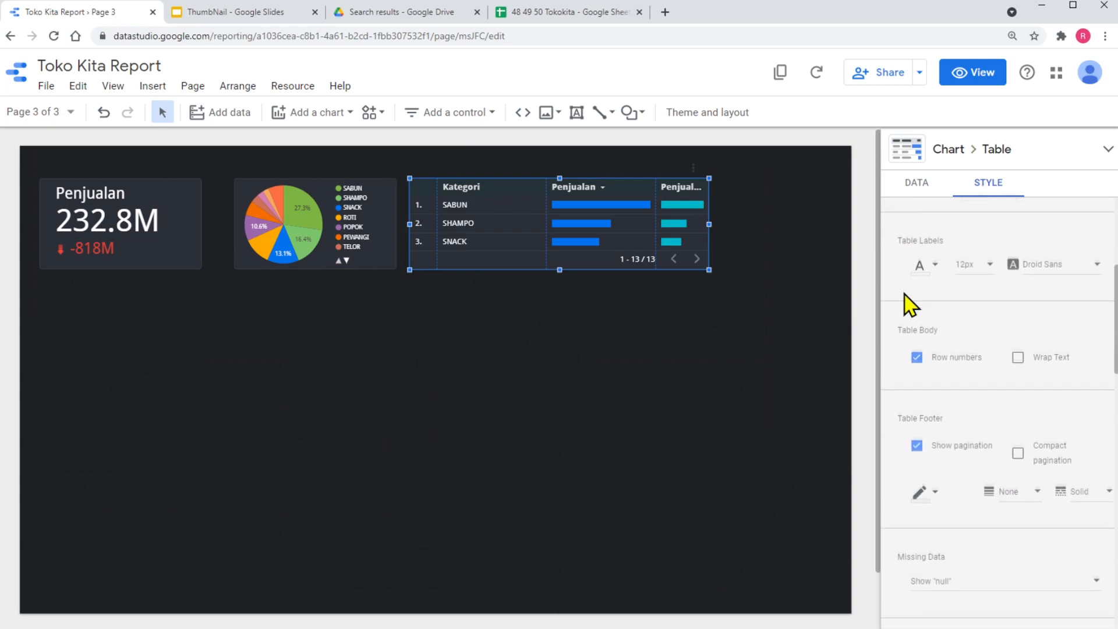
scroll(906, 303, down, 4)
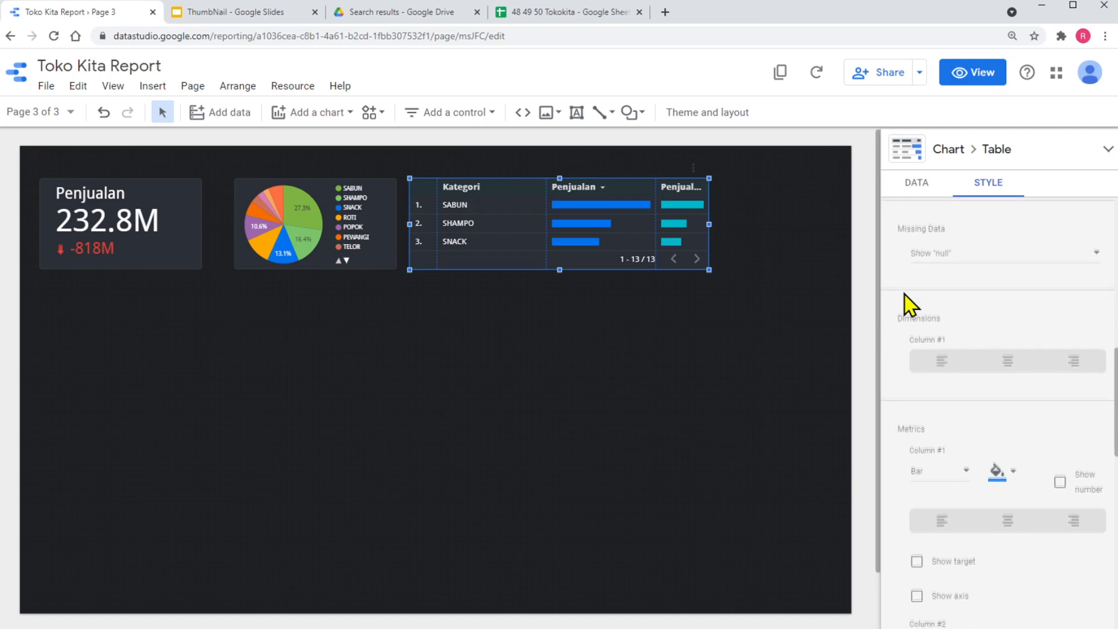
scroll(911, 303, down, 6)
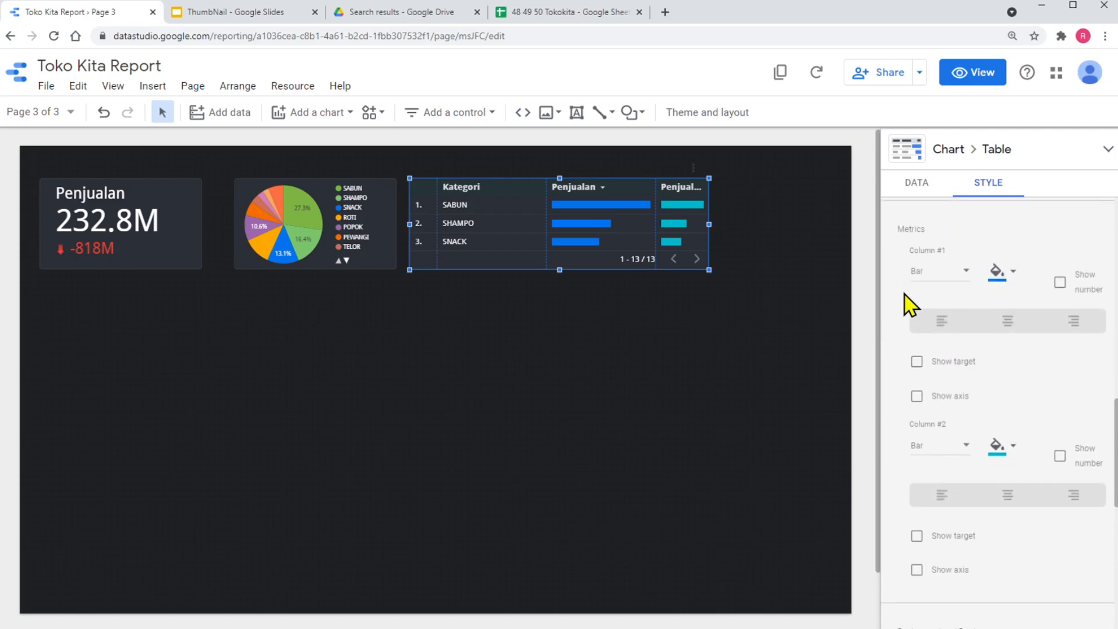
scroll(911, 304, up, 5)
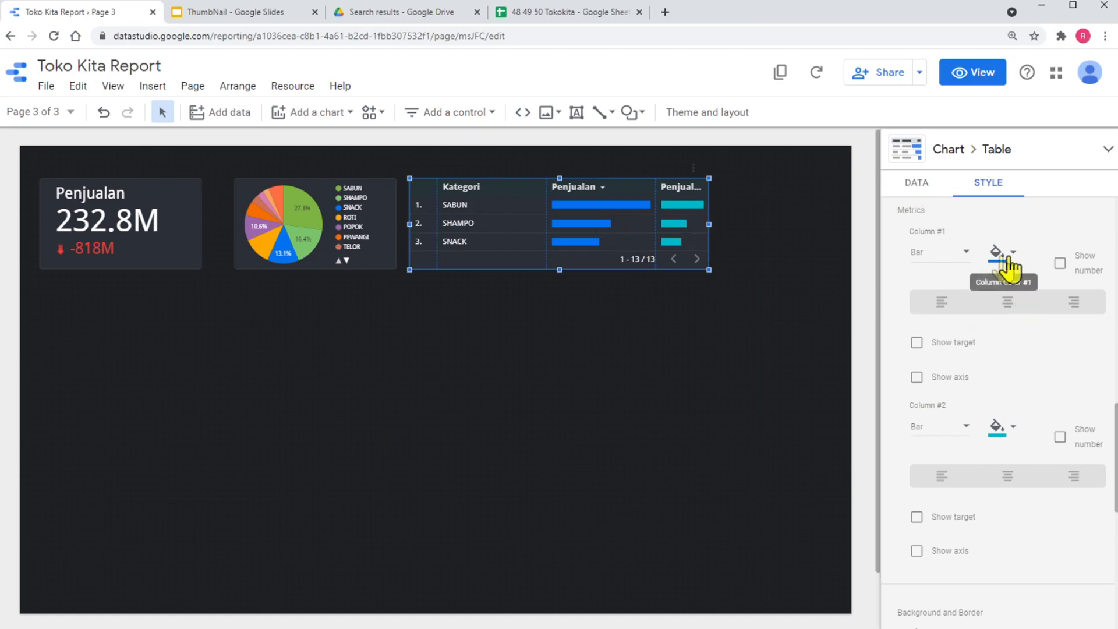
click(969, 252)
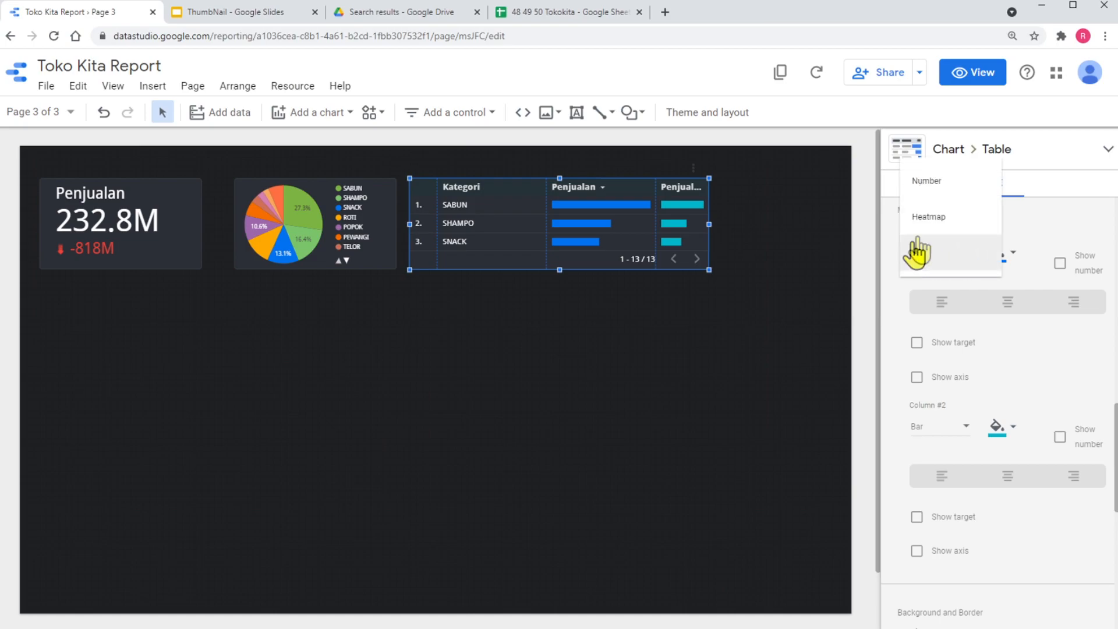
click(931, 185)
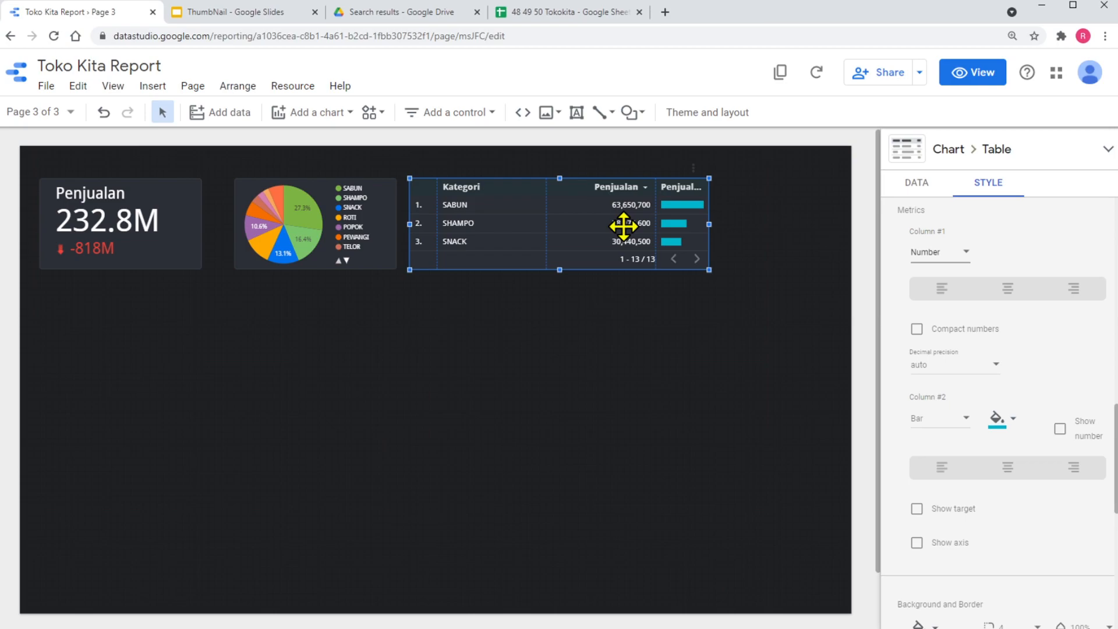
- Resize the table and its columns until six category rows fit, and move it closer to the page's right edge
drag(560, 269, 563, 449)
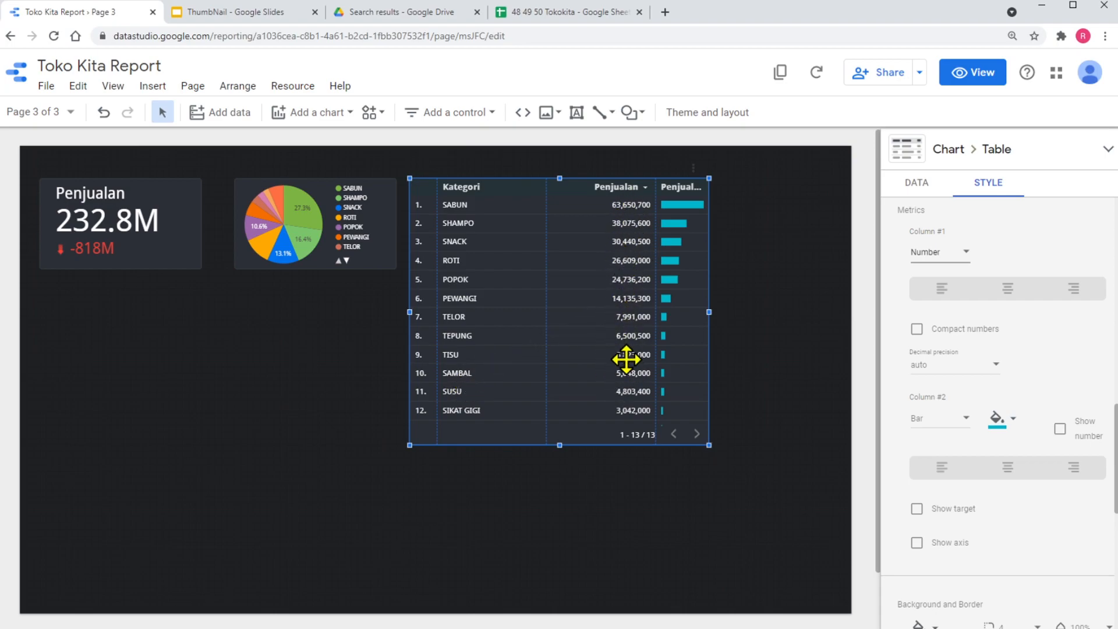
drag(708, 312, 748, 313)
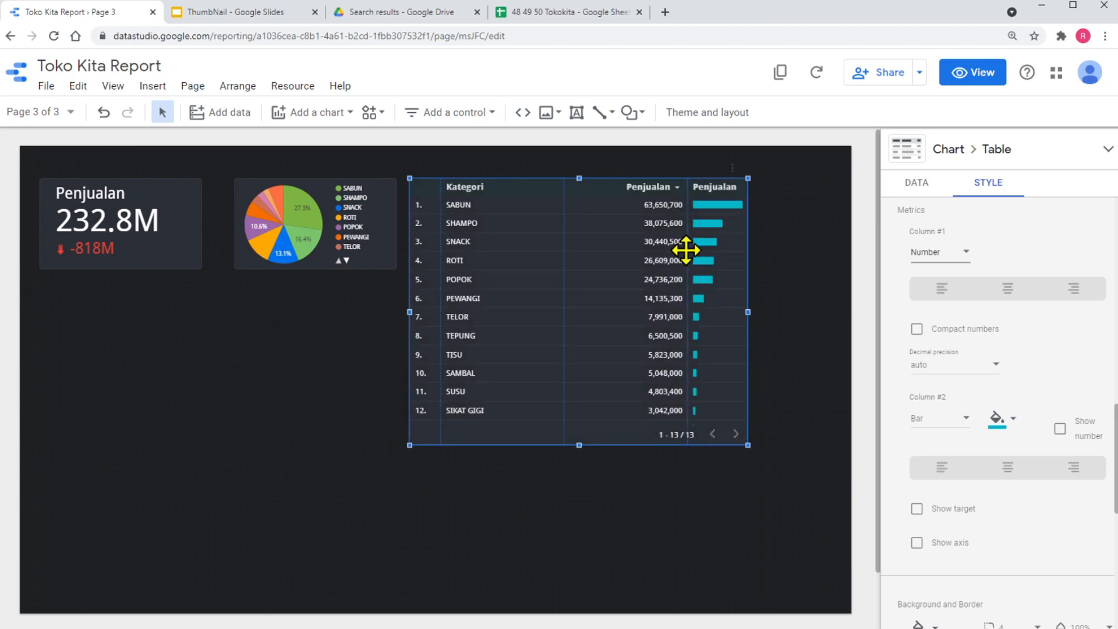
drag(686, 254, 681, 254)
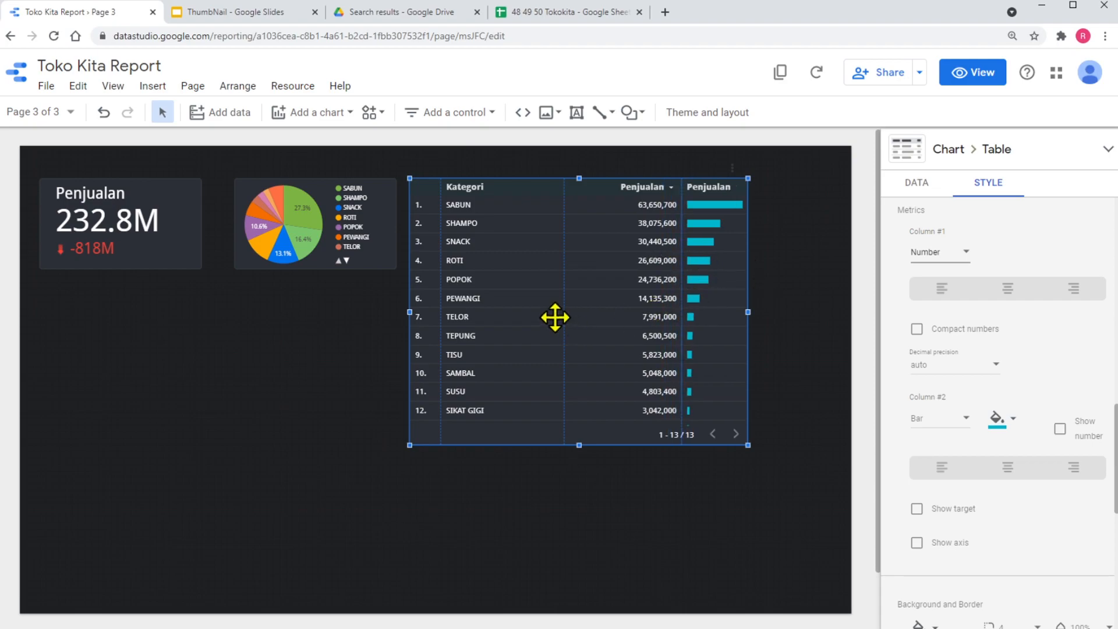
drag(565, 317, 607, 318)
drag(748, 310, 658, 240)
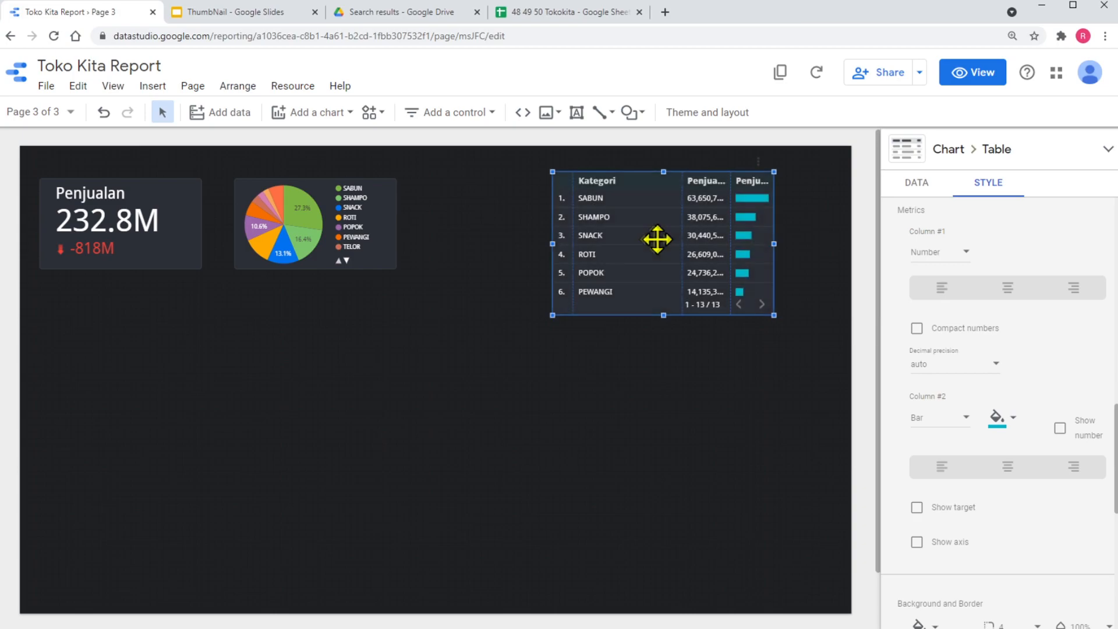
- Enlarge the Kategori pie chart and move it midway between the scorecard and the table
click(327, 240)
drag(396, 270, 436, 308)
drag(354, 267, 404, 263)
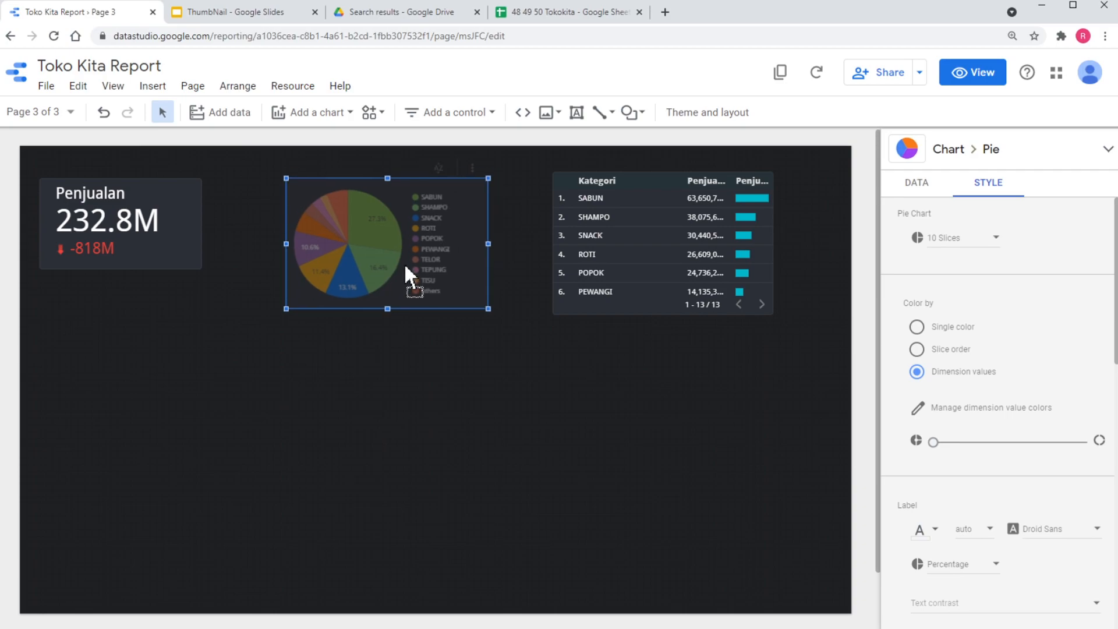
click(527, 400)
- Narrow the table's Kategori column so the Penjualan number column displays its full values
click(645, 254)
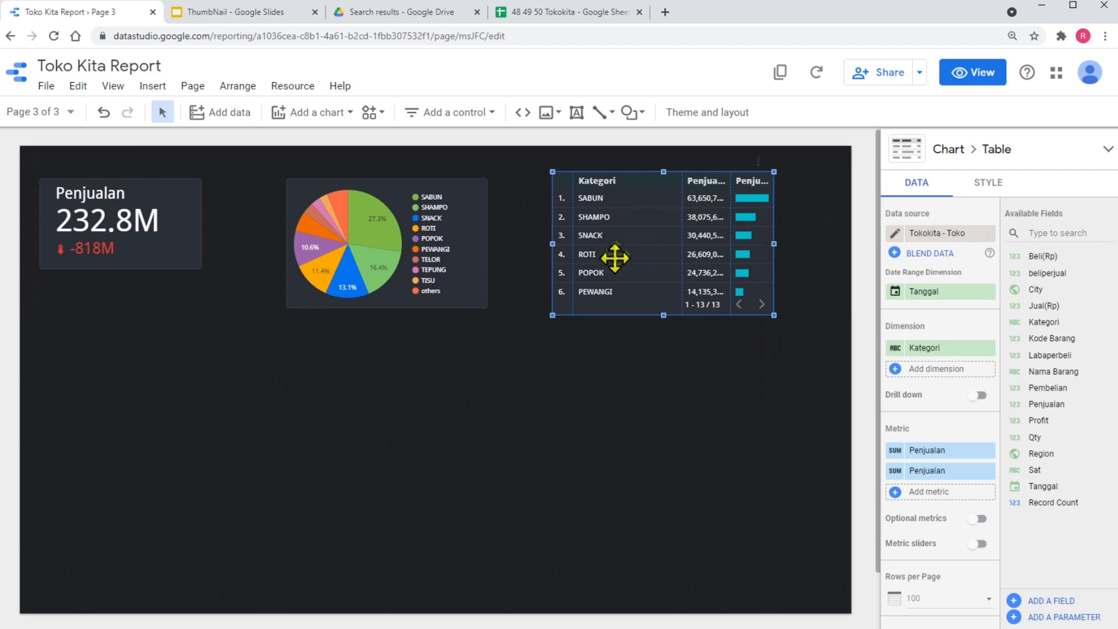
click(985, 187)
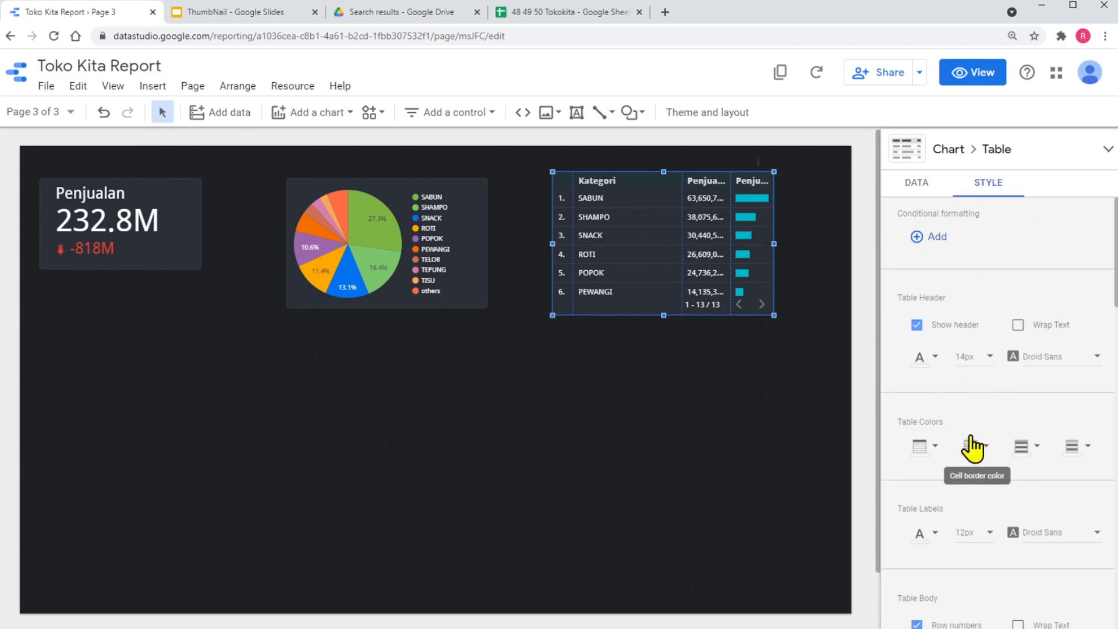
drag(683, 235, 661, 235)
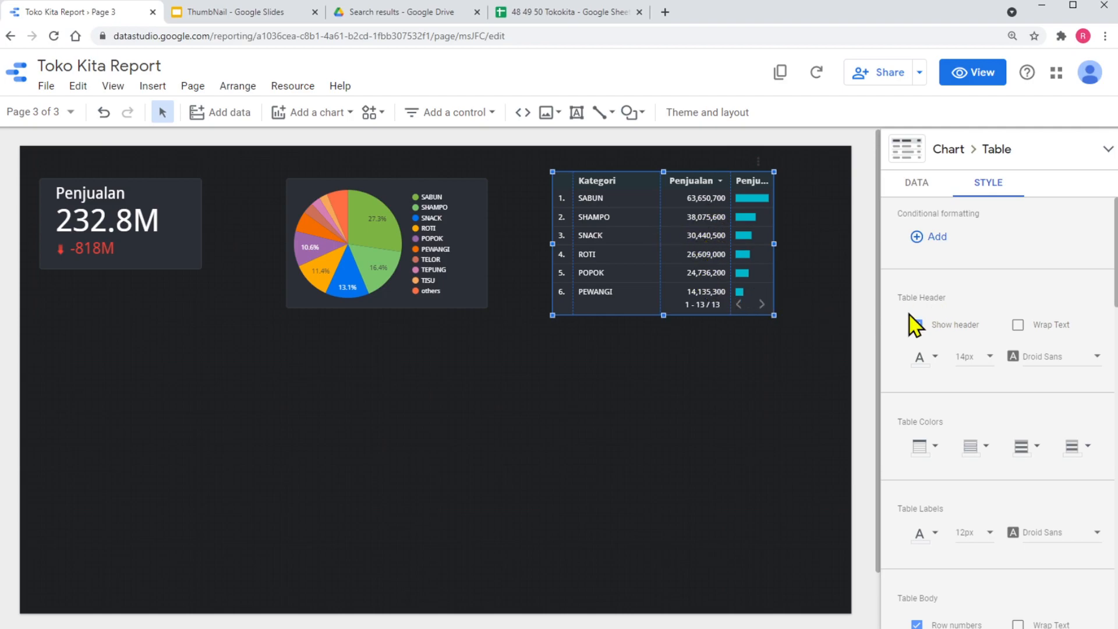
- Show the summary row in the Kategori table and widen the table slightly
click(917, 183)
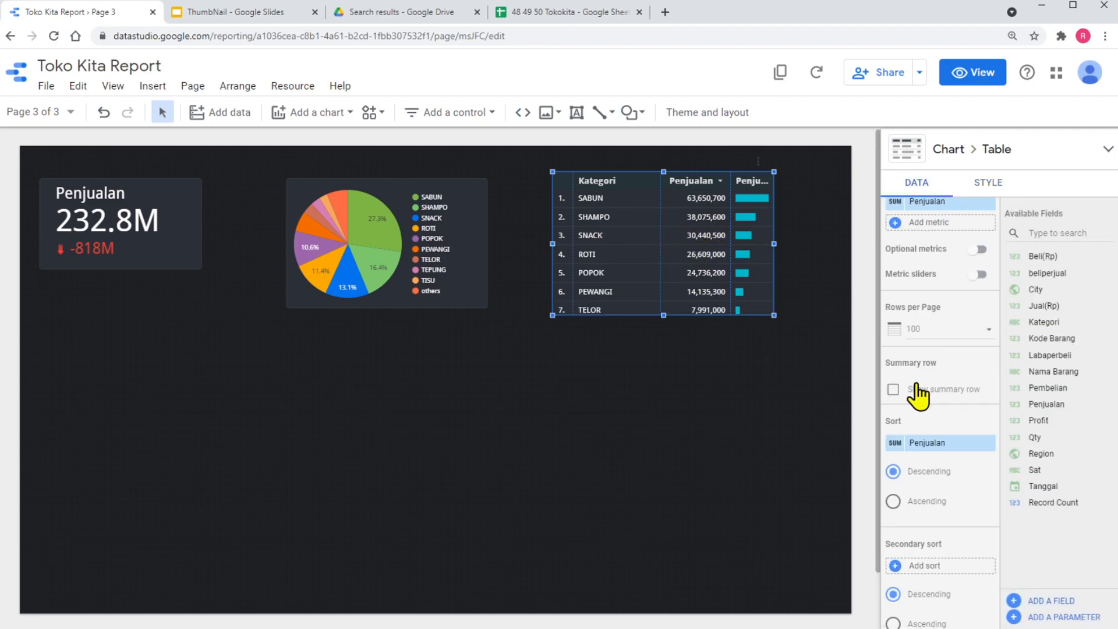
scroll(918, 392, down, 2)
scroll(897, 497, up, 3)
click(894, 487)
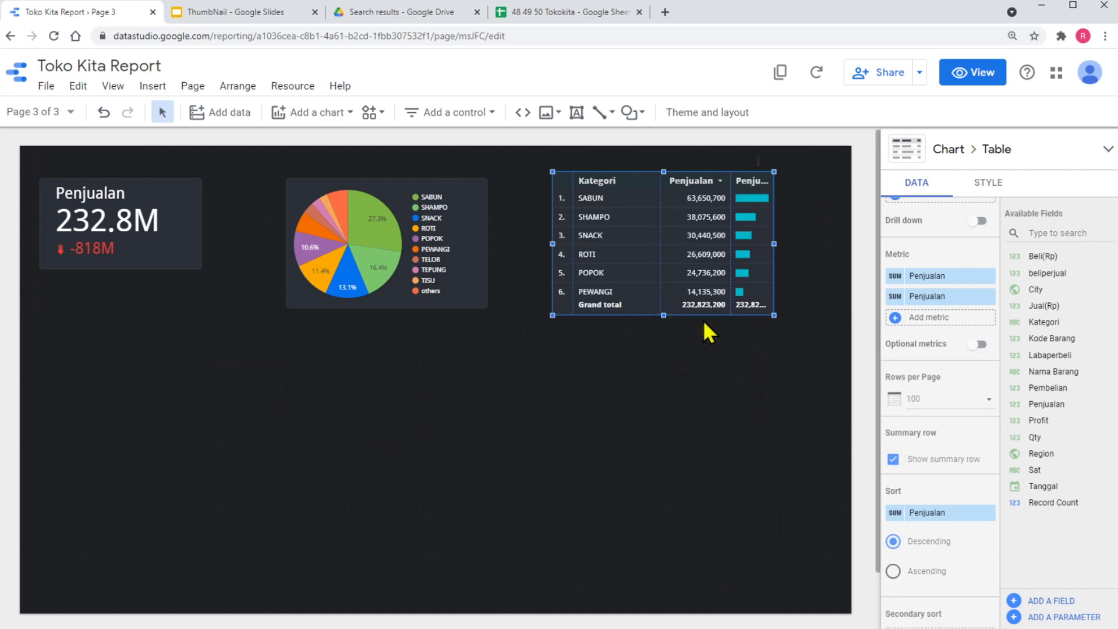
drag(774, 241, 786, 242)
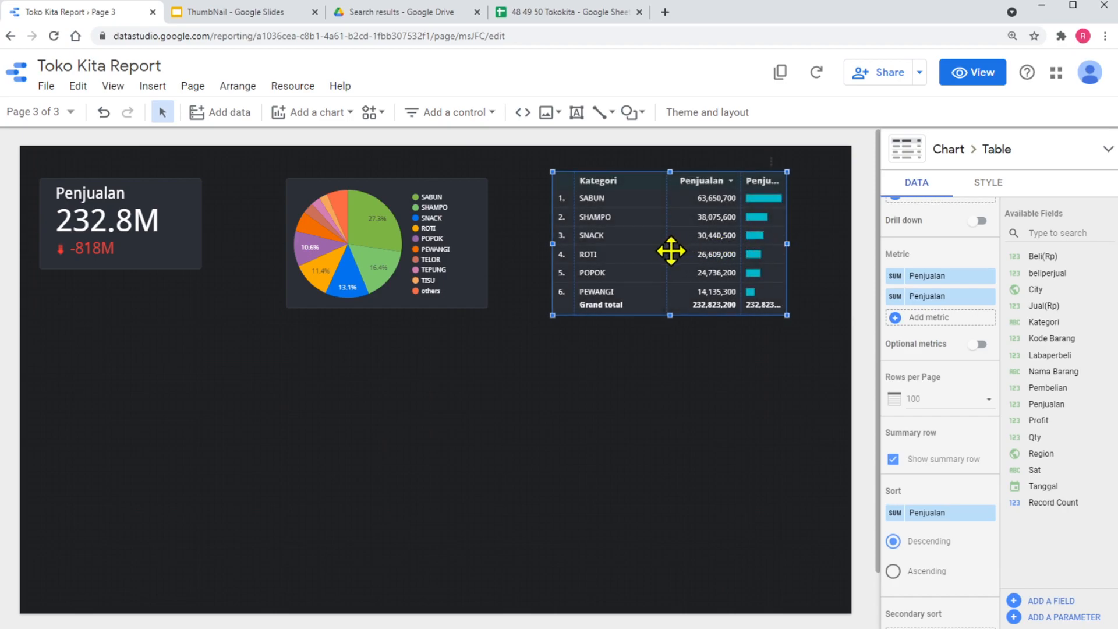
- Duplicate the Penjualan scorecard and place the copy below the original
click(414, 350)
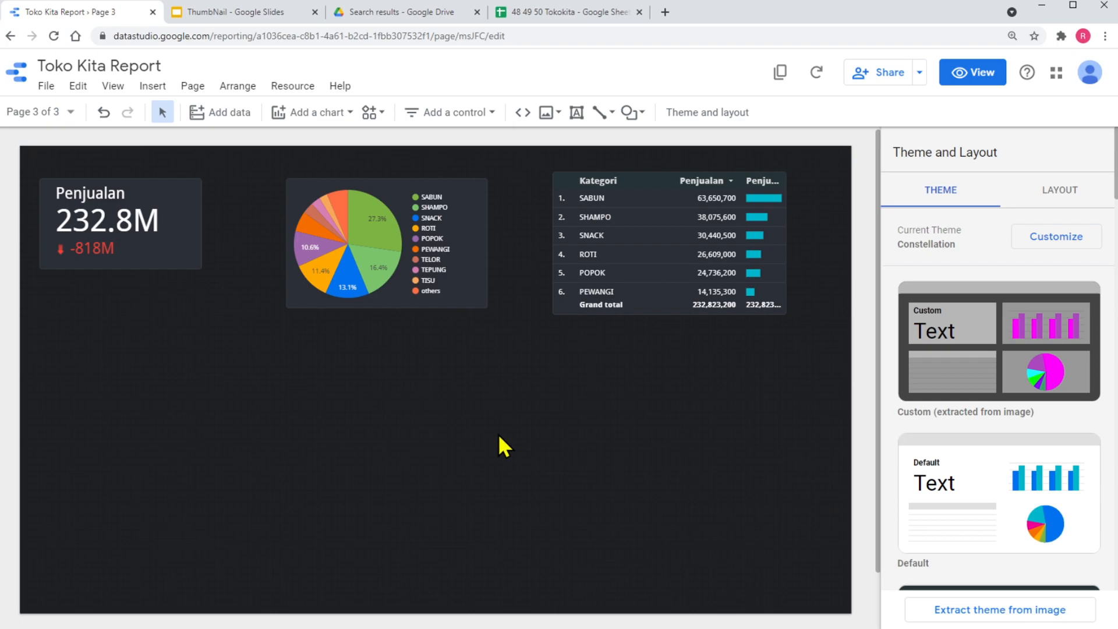
click(172, 254)
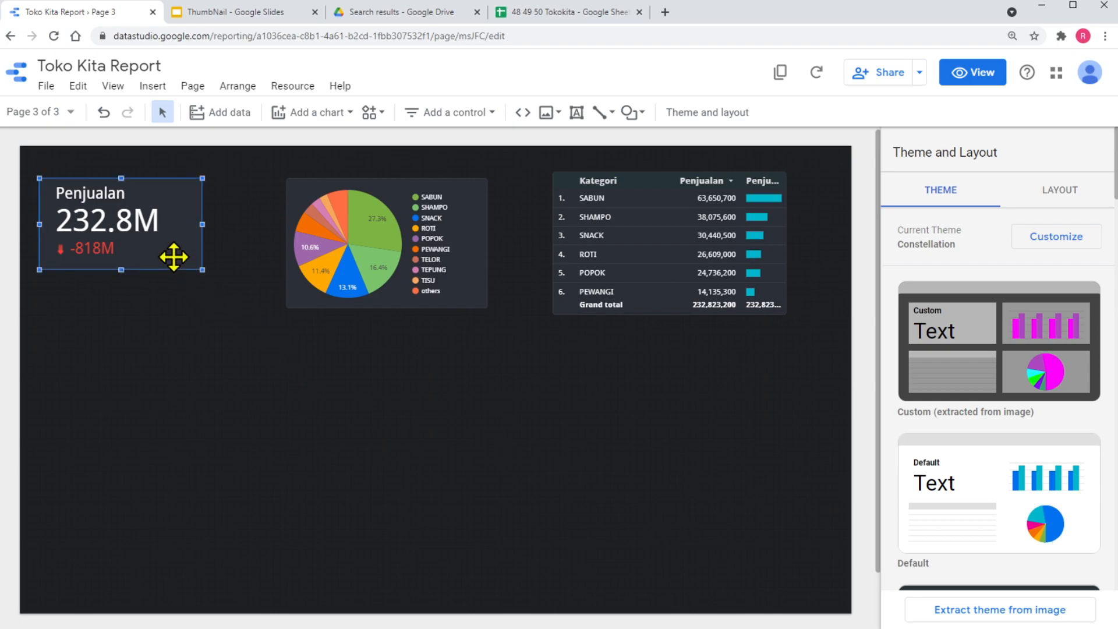
right_click(173, 253)
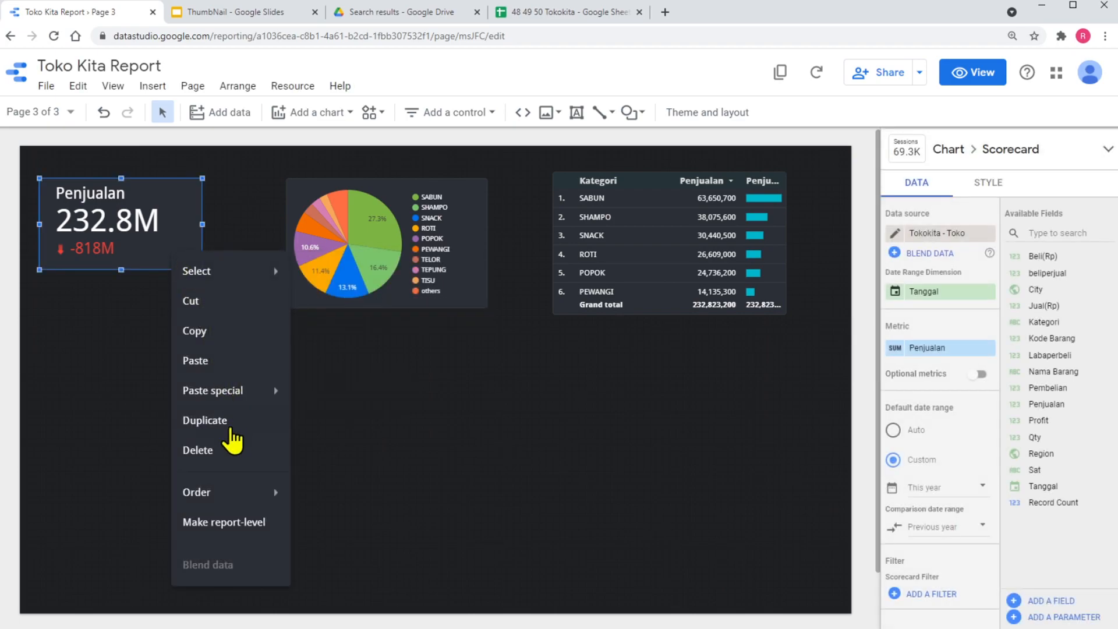
click(229, 419)
drag(156, 287, 144, 424)
- Enlarge the copied scorecard in width and height and convert it to a time series chart
drag(199, 400, 281, 407)
drag(161, 446, 162, 483)
click(1108, 150)
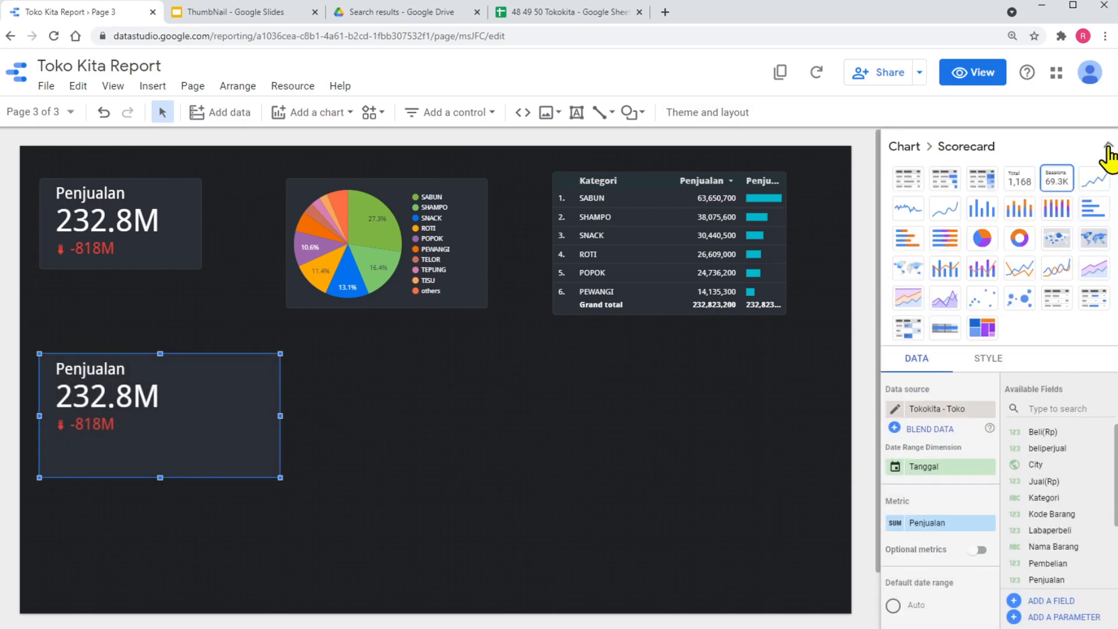
click(1094, 185)
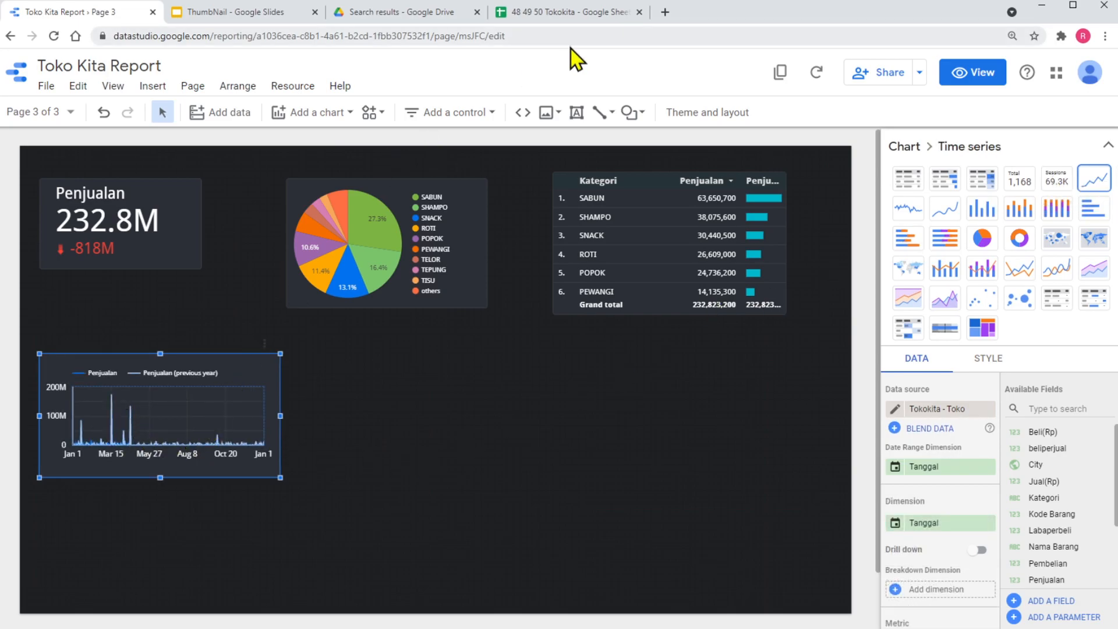
- Switch to the 48 49 50 Tokokita spreadsheet, check which dates the Tanggal column of sheet Toko covers, and return to the report
click(559, 12)
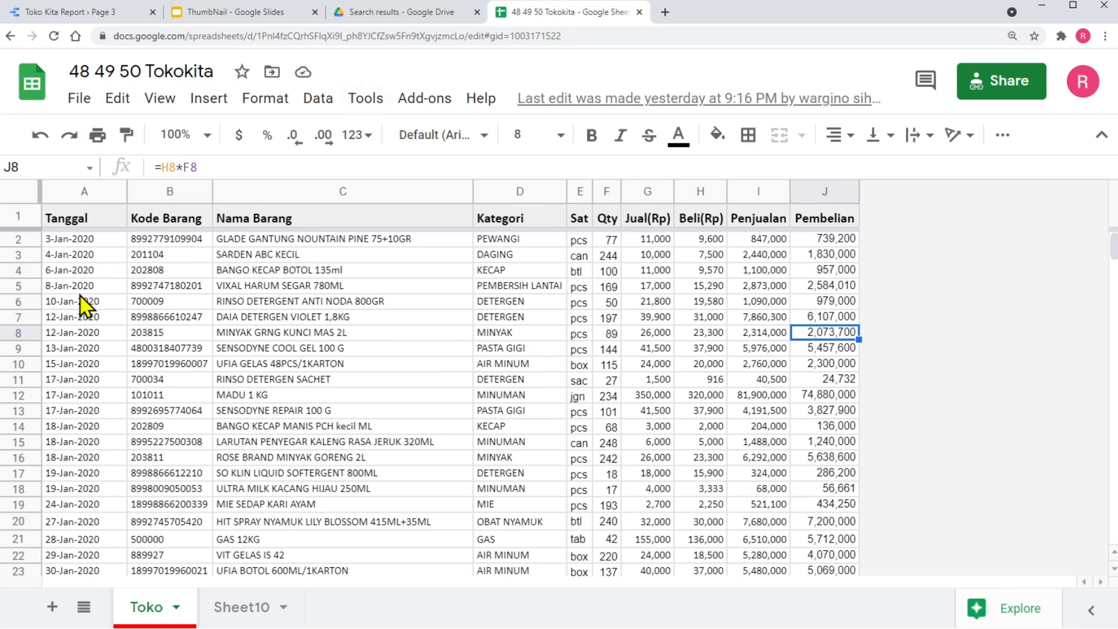
scroll(81, 265, down, 20)
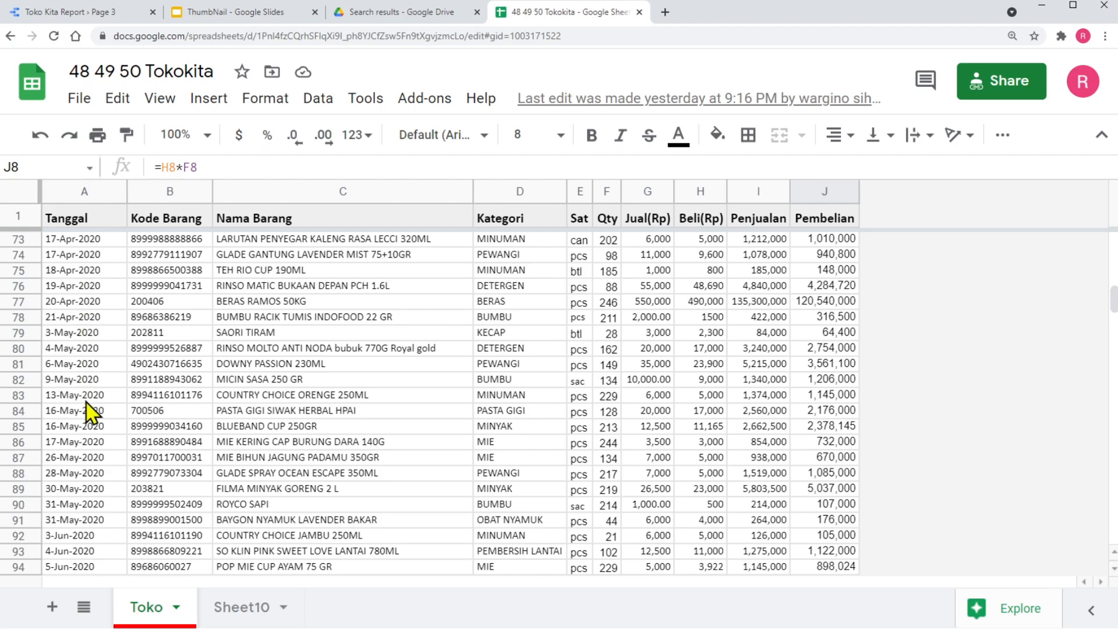
scroll(86, 401, down, 20)
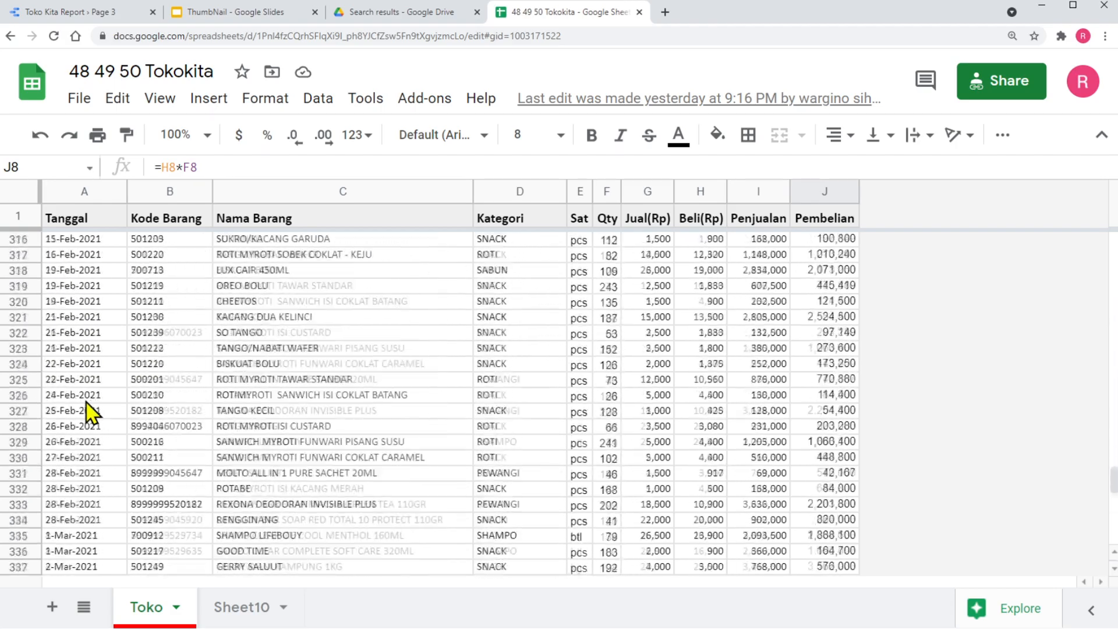
scroll(90, 410, down, 20)
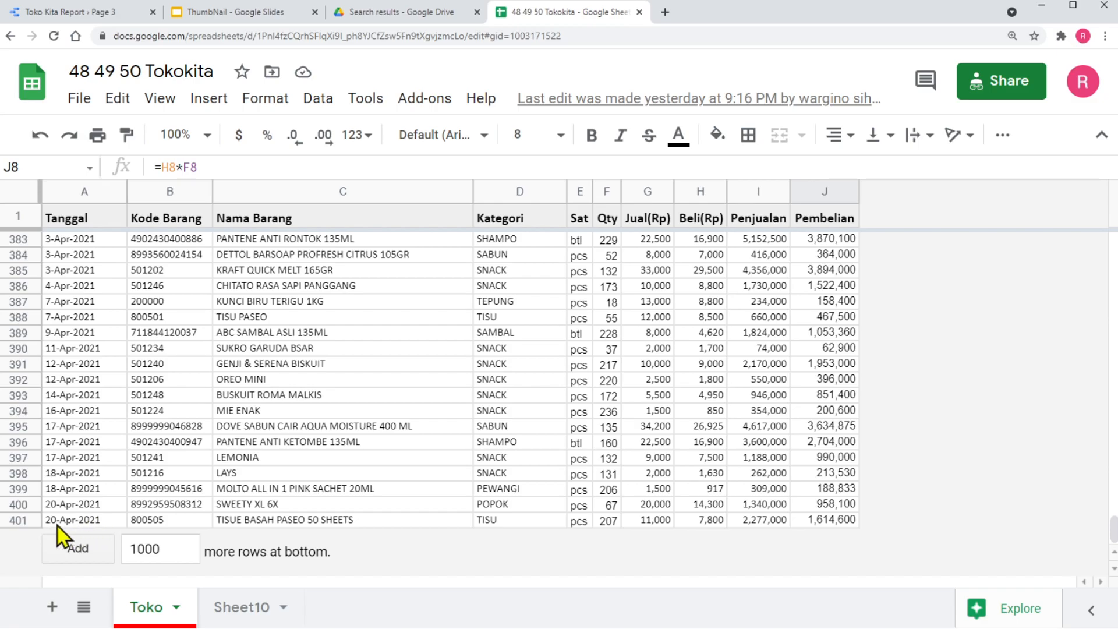
click(64, 13)
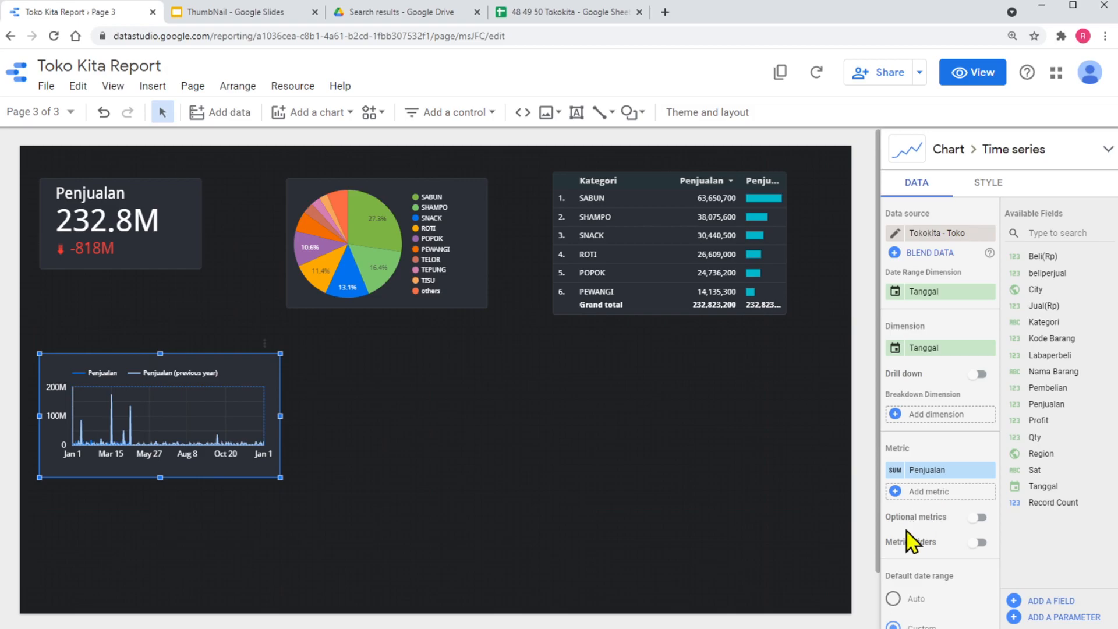
- Set the time series chart's default date range to Last 7 days
scroll(923, 524, down, 3)
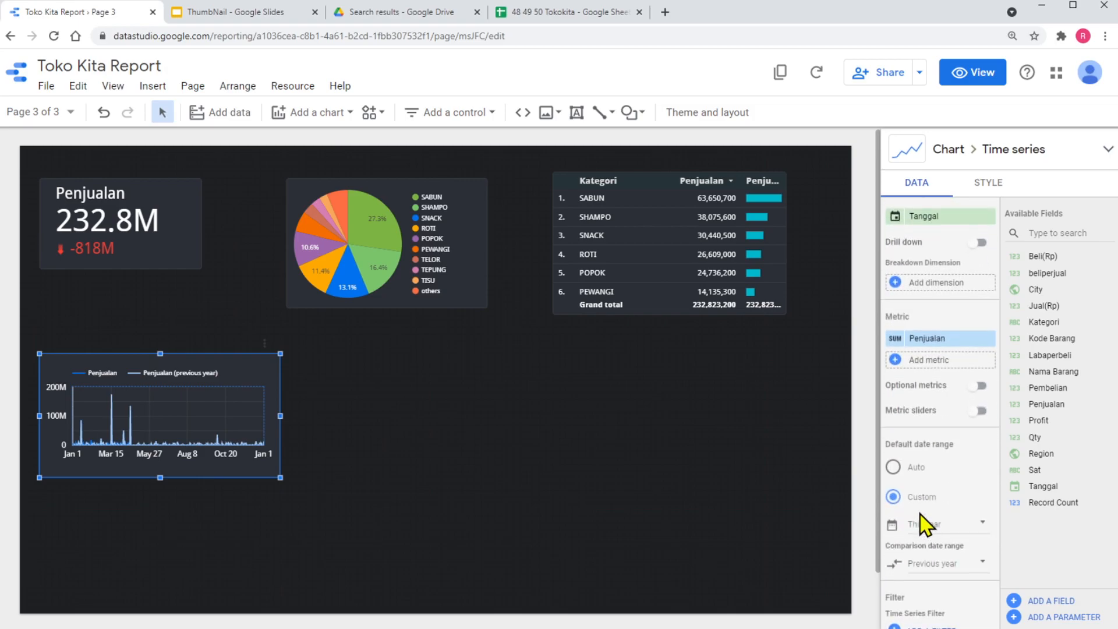
scroll(923, 523, down, 2)
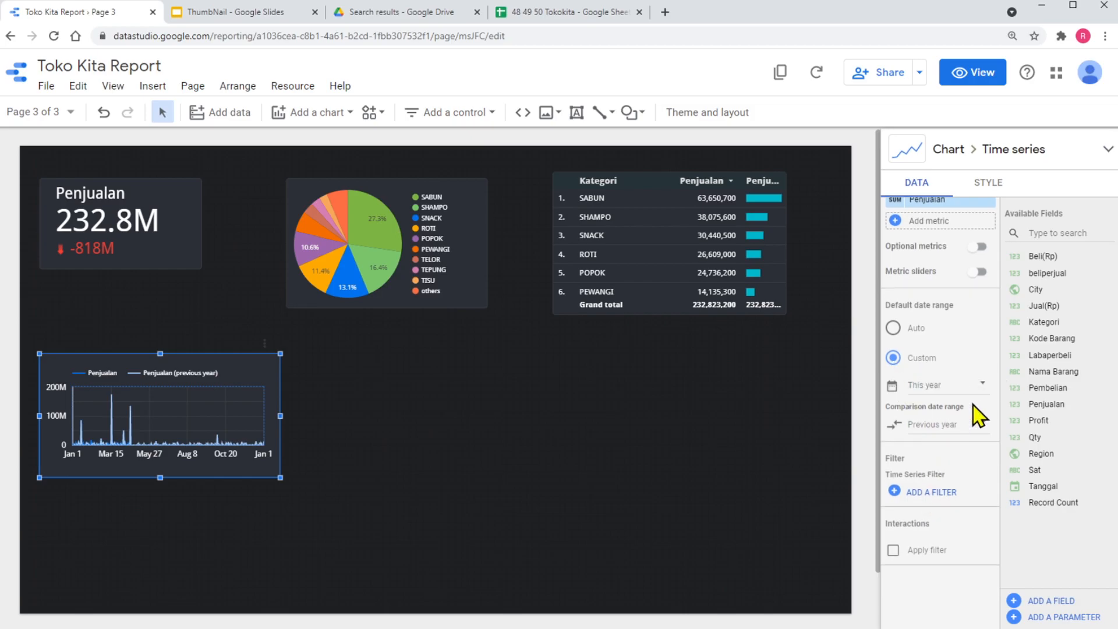
click(984, 385)
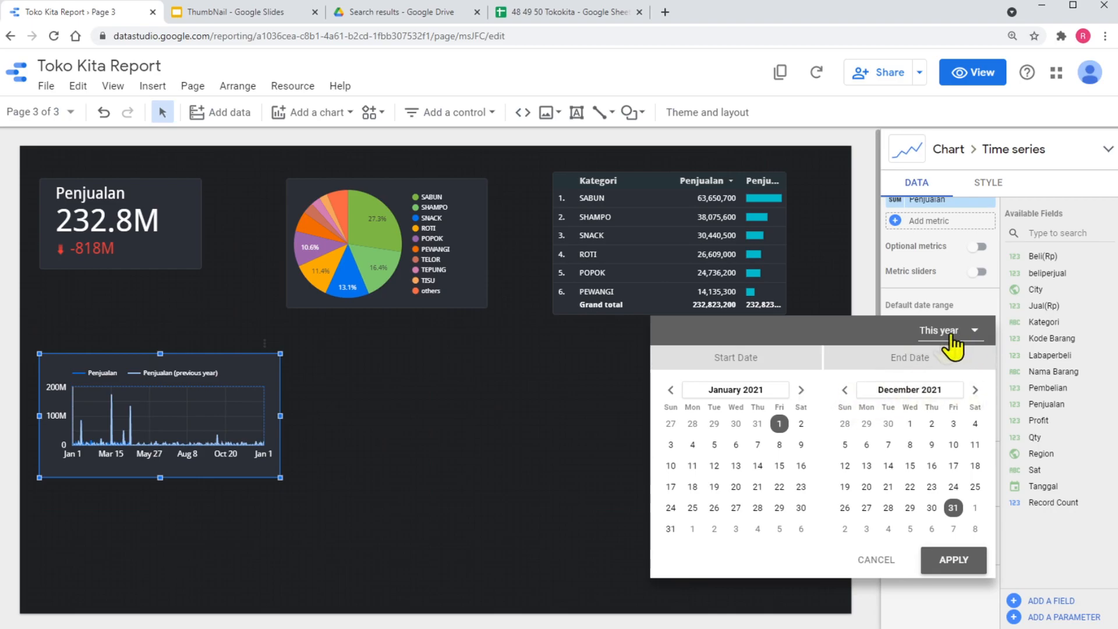
click(876, 560)
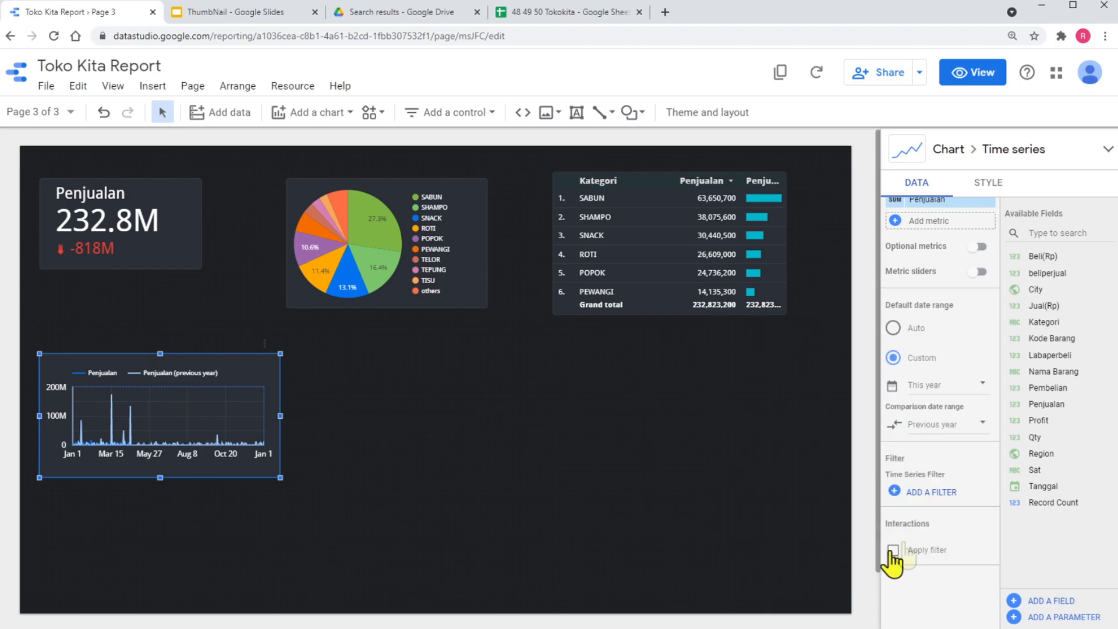
click(923, 386)
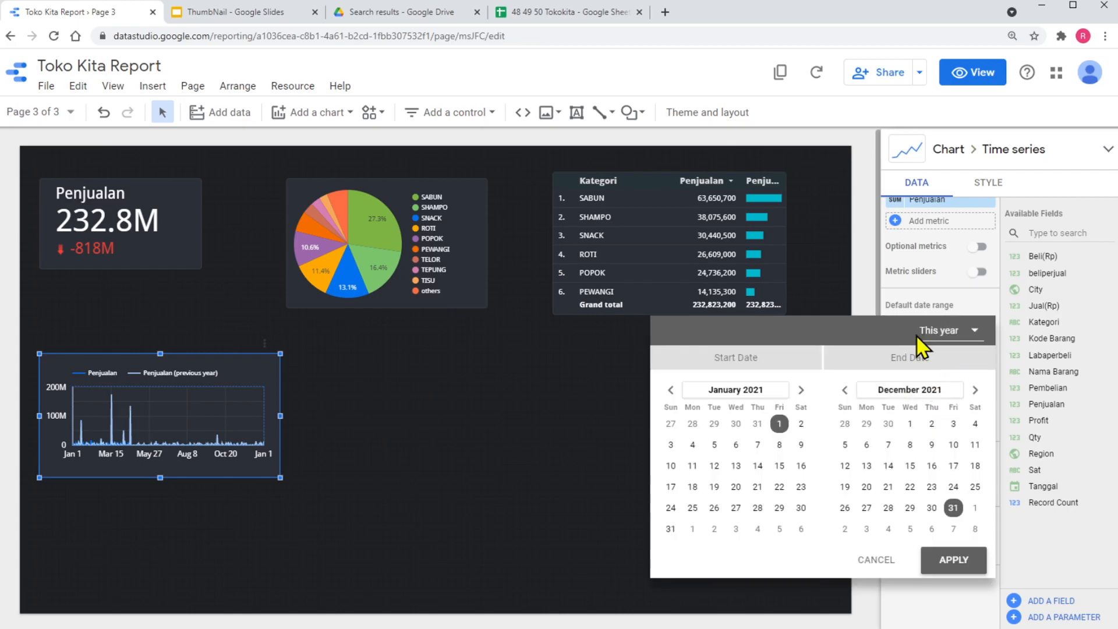
click(974, 338)
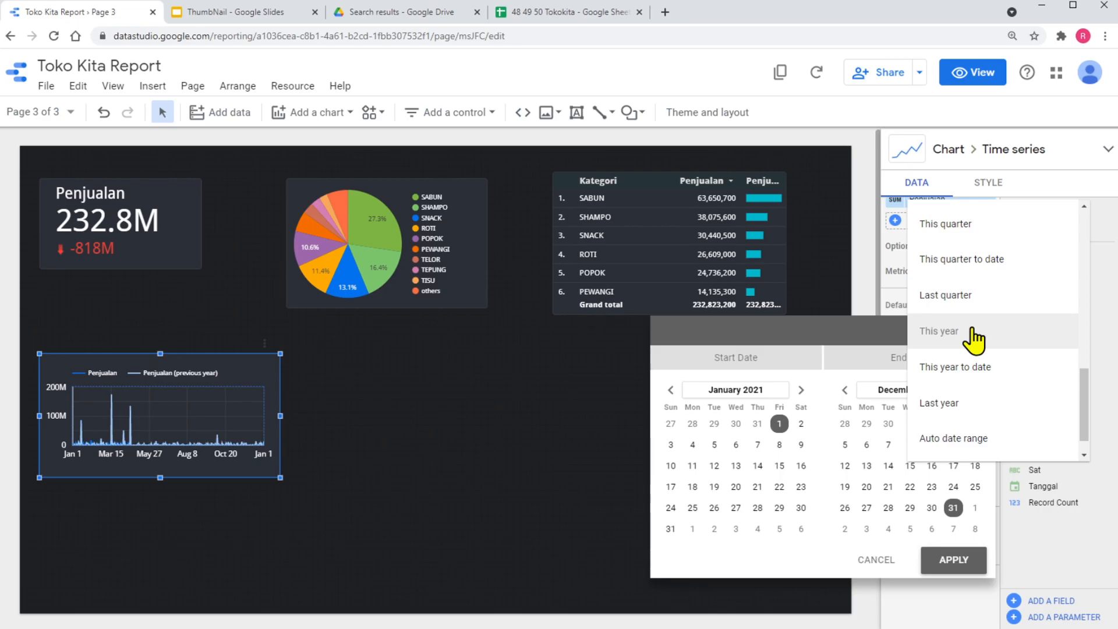
scroll(974, 339, up, 10)
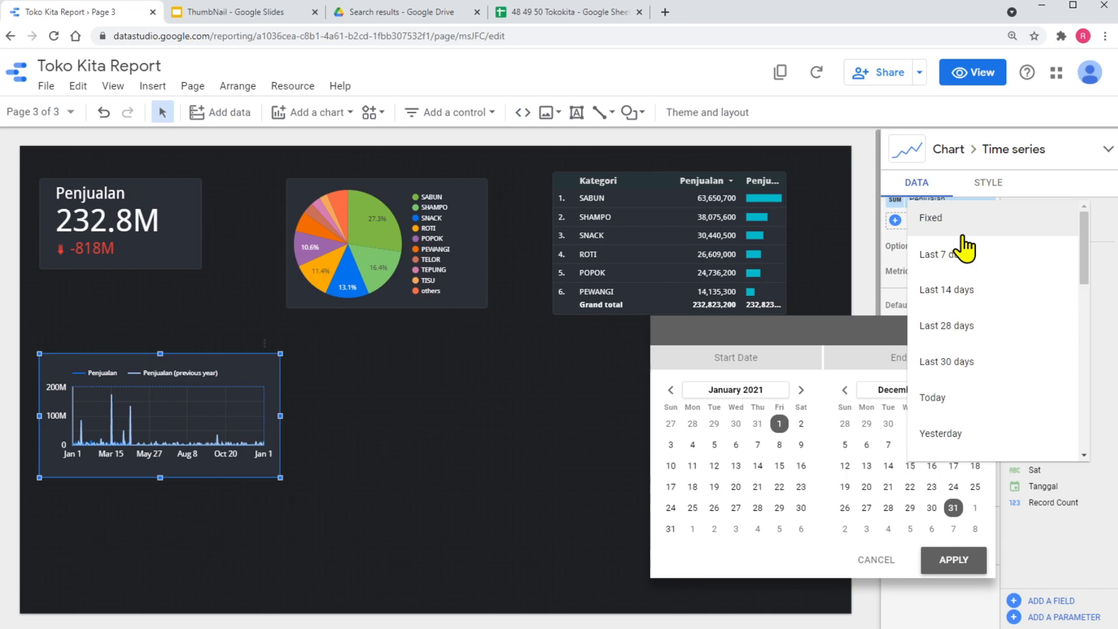
click(944, 262)
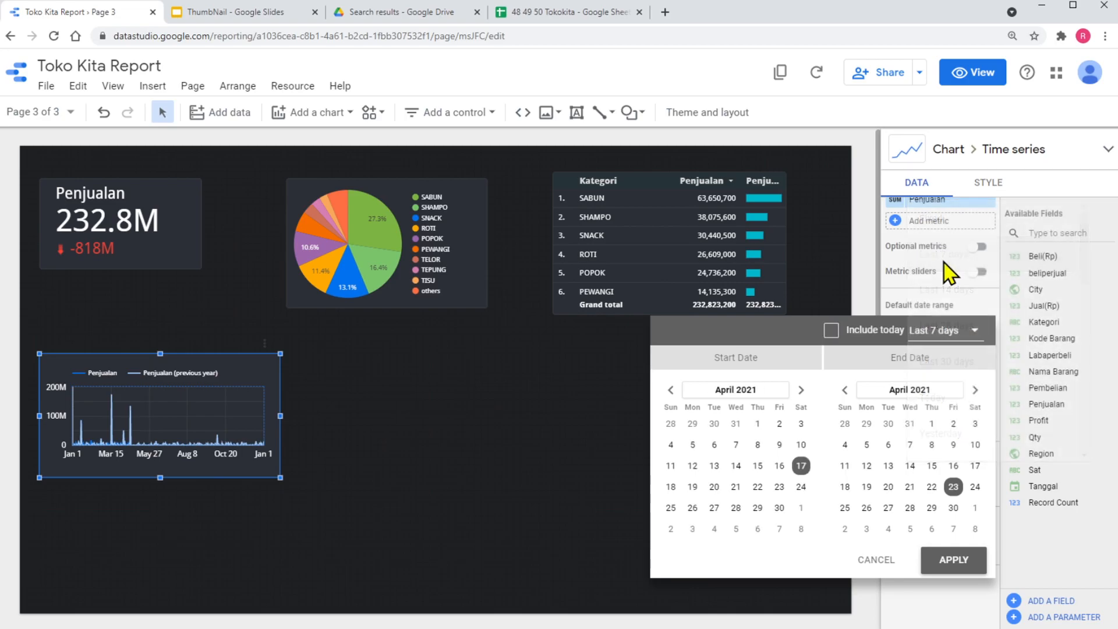
click(953, 560)
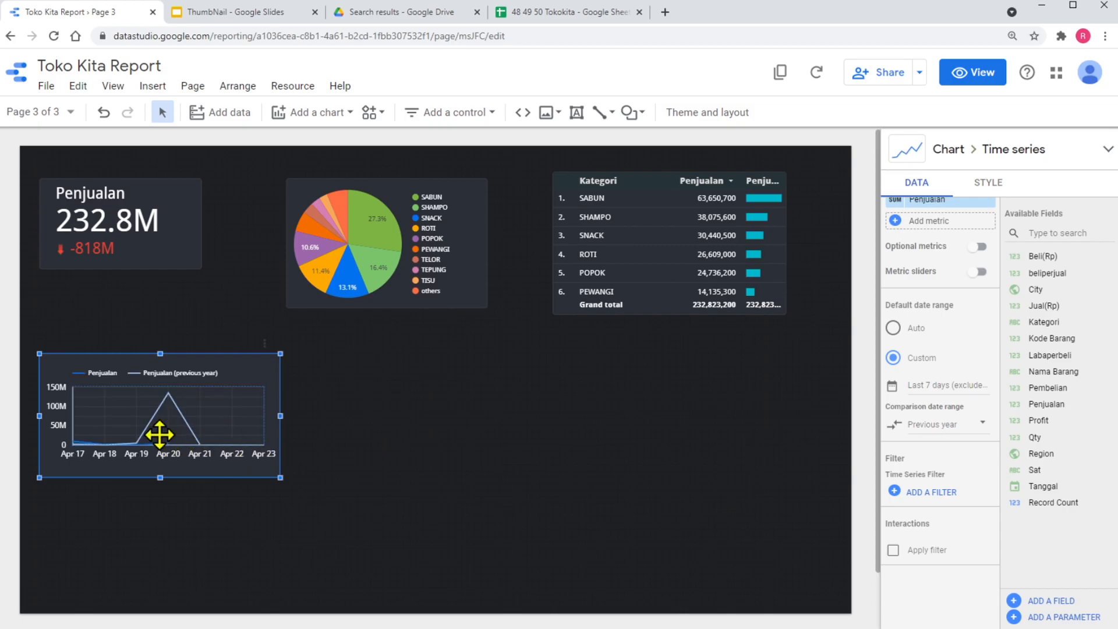
- Set the time series chart's default date range to Last 30 days
click(938, 385)
click(974, 338)
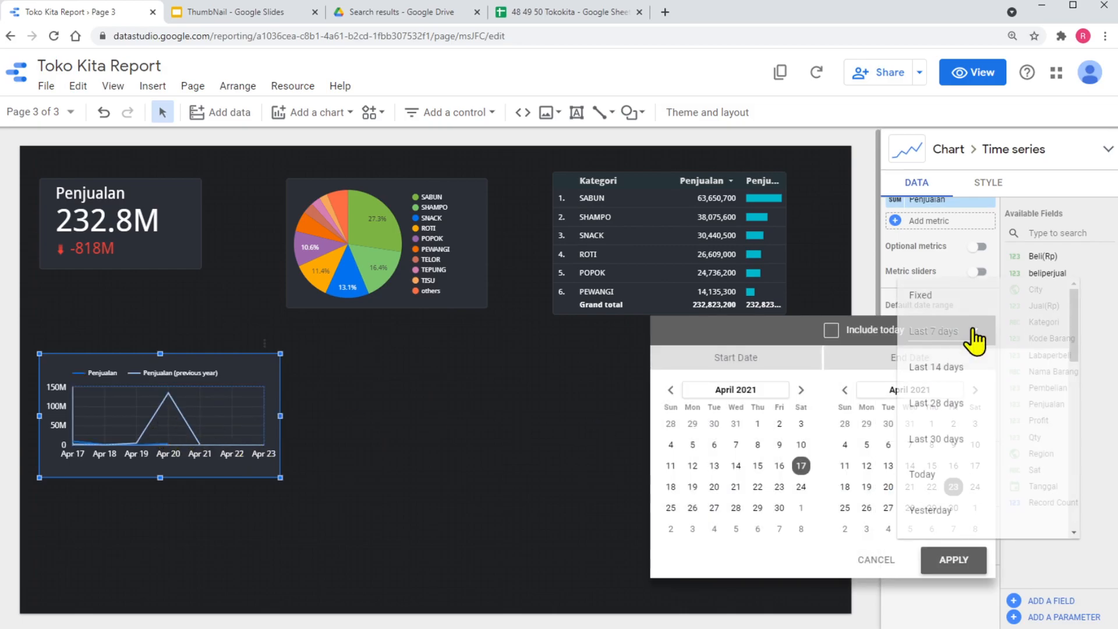
click(950, 447)
click(957, 562)
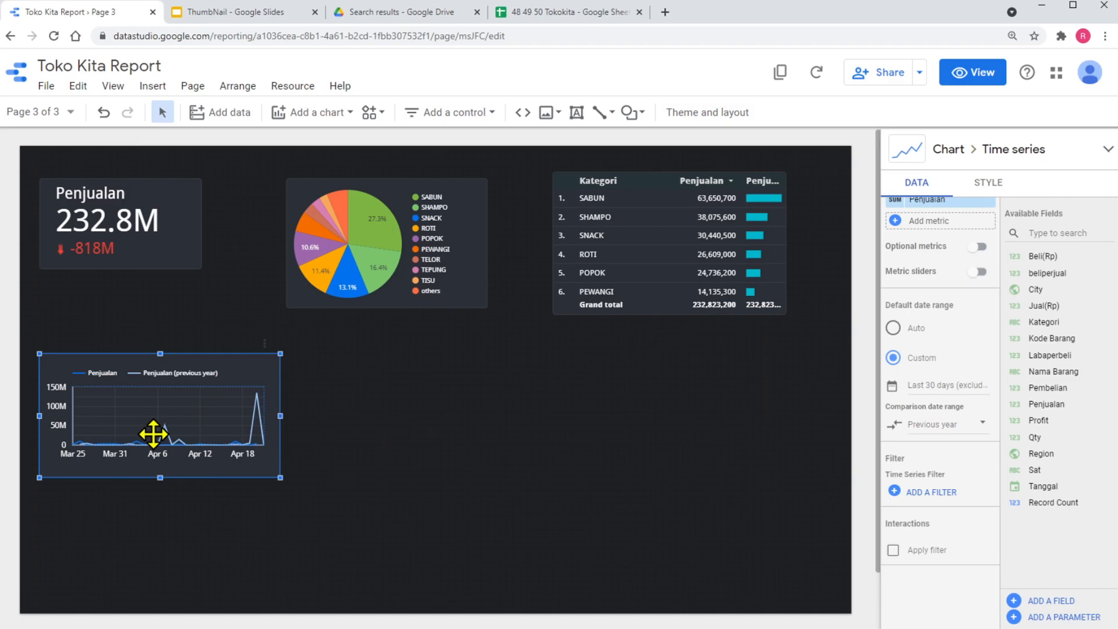
- Switch the time series date range to Advanced with the start date as Today minus 1 Weeks (starts Monday)
click(965, 393)
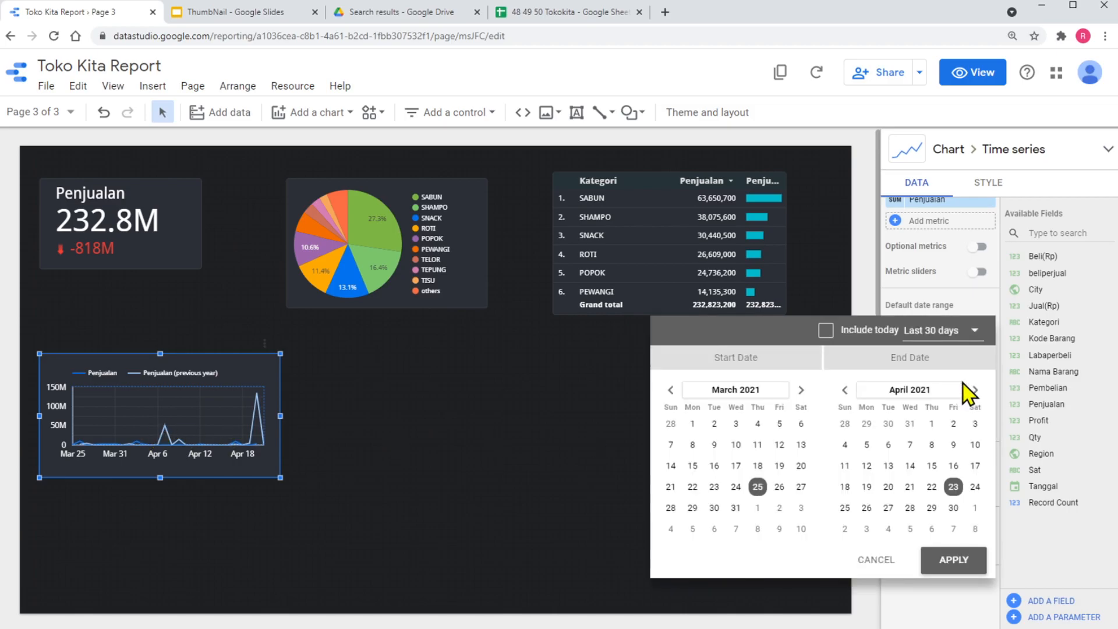
click(970, 335)
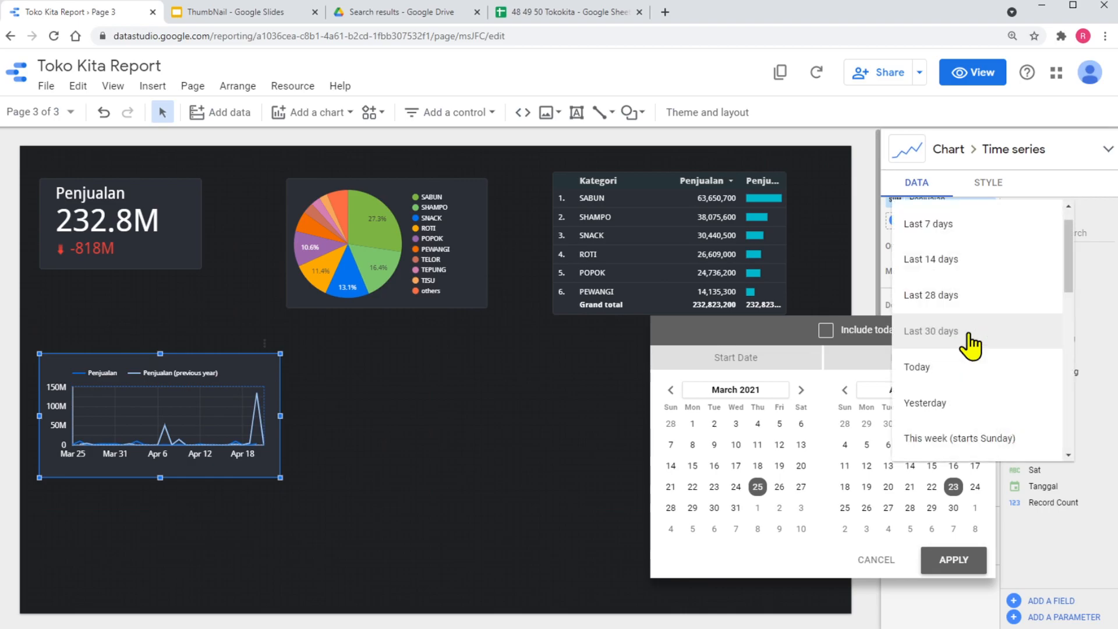
scroll(971, 344, down, 5)
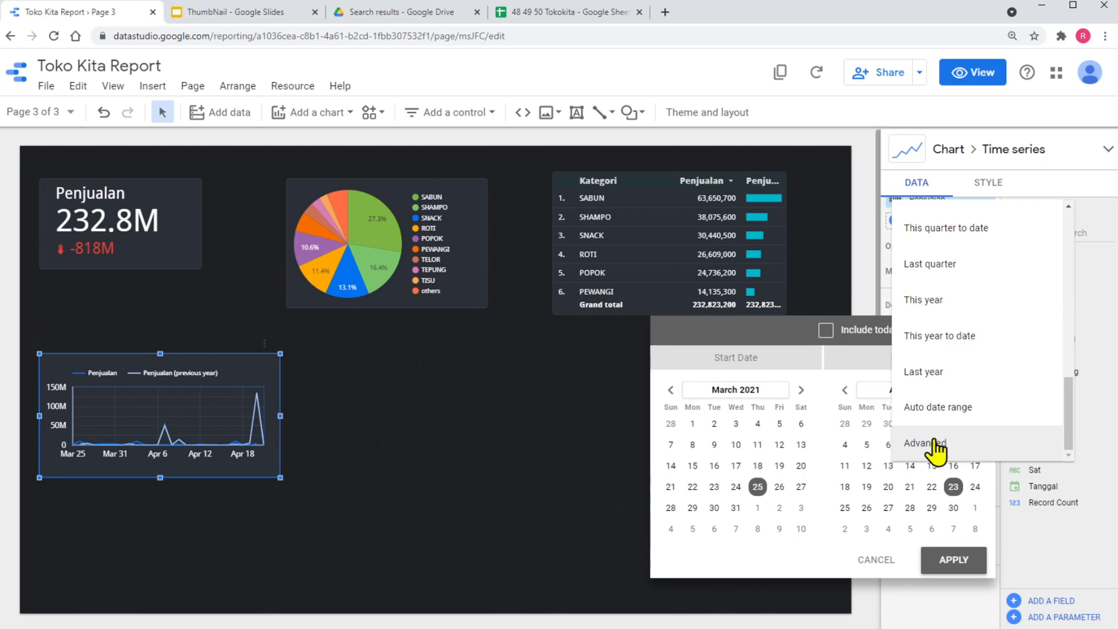
click(935, 445)
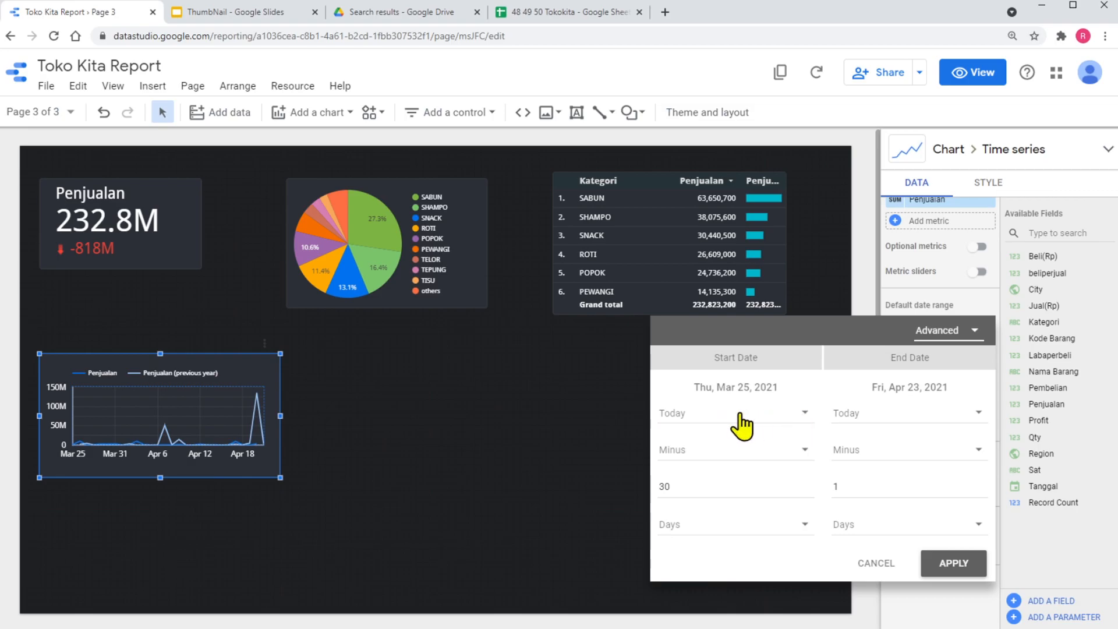
click(706, 487)
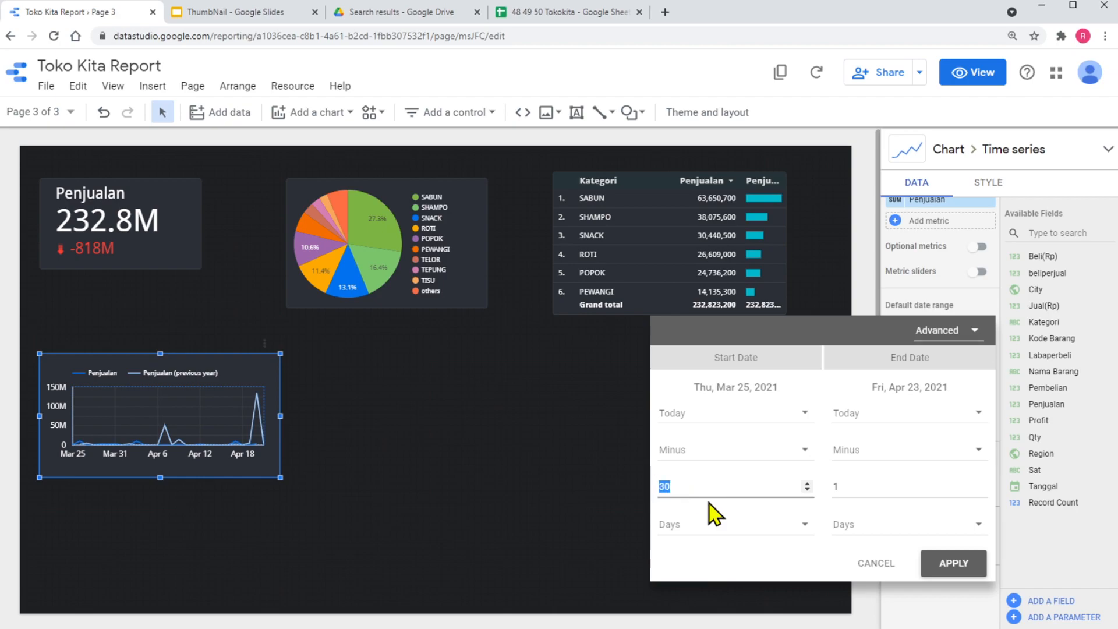
text(1)
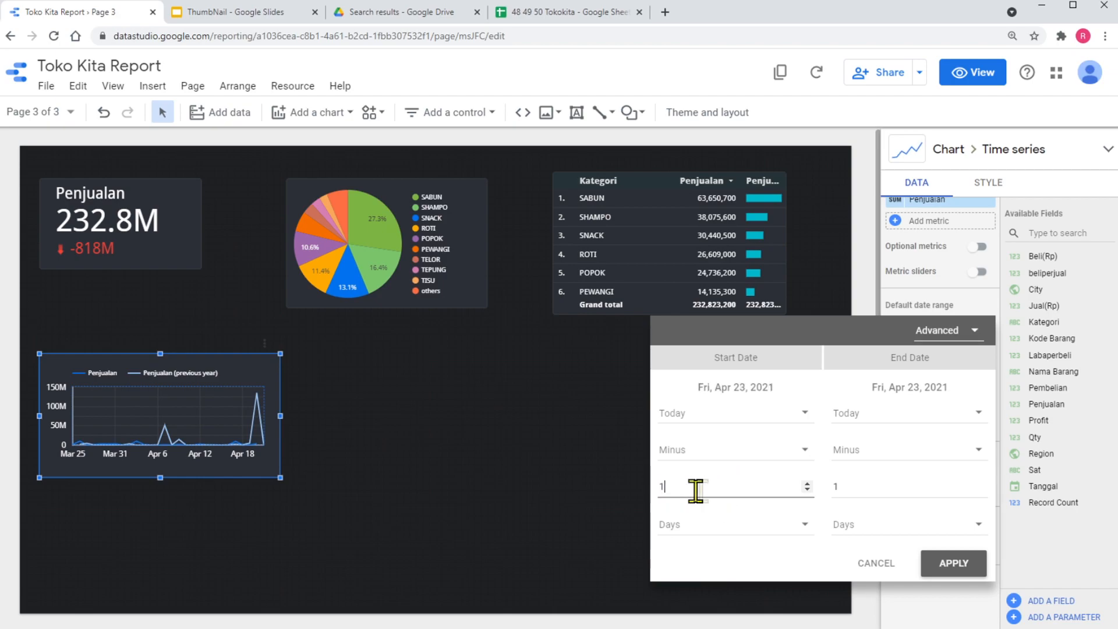
click(734, 526)
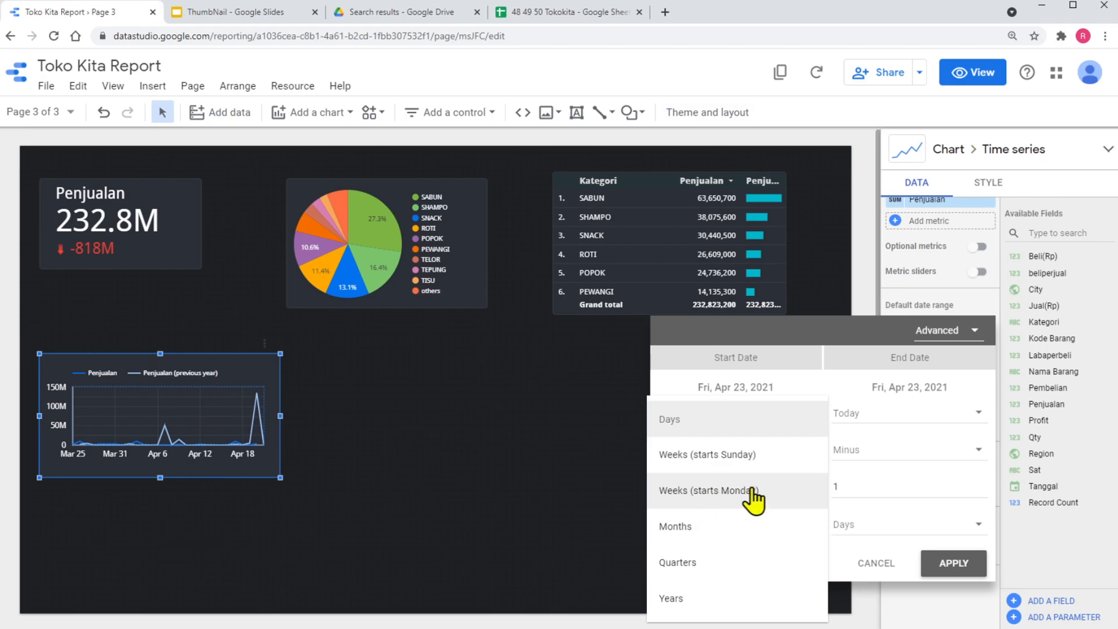
click(707, 500)
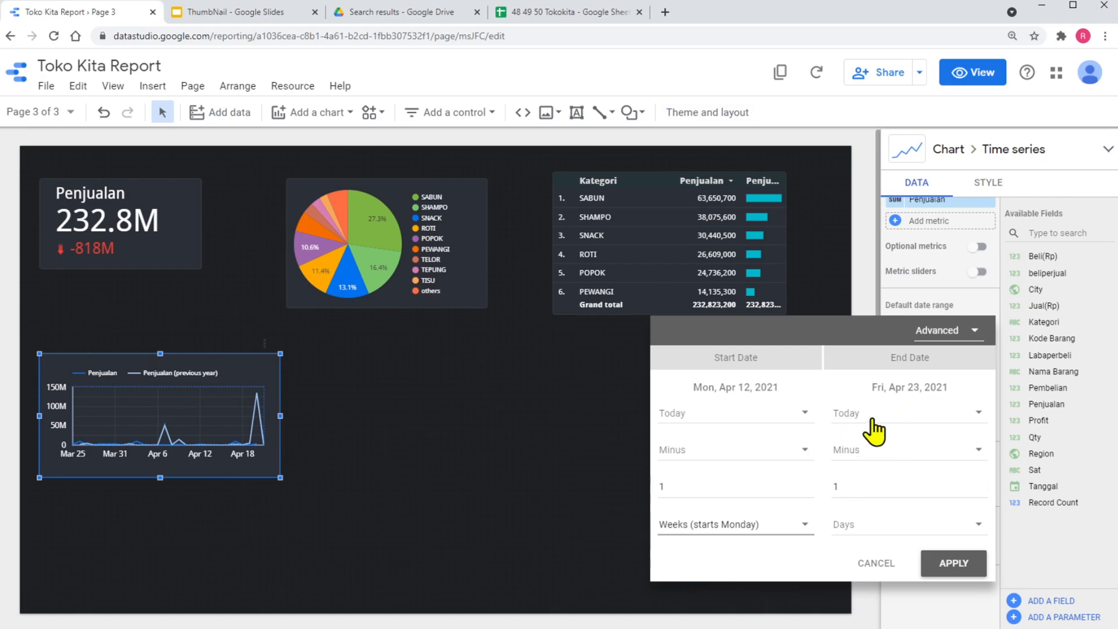
- Set the advanced range's end date to Today minus 0 Days and apply the date range
click(849, 481)
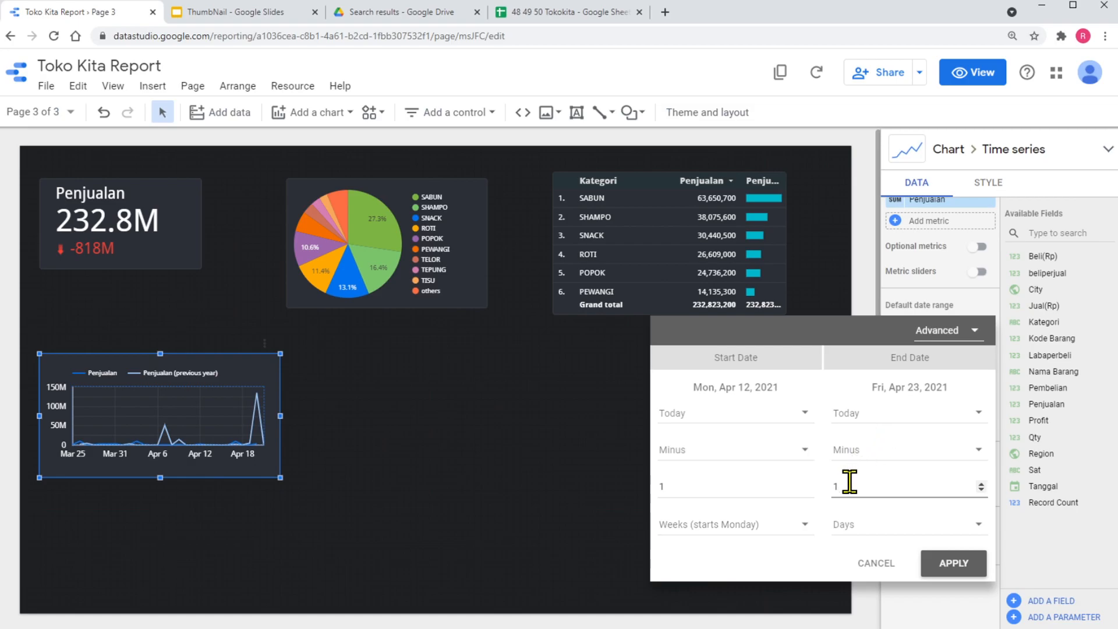
key(BackSpace)
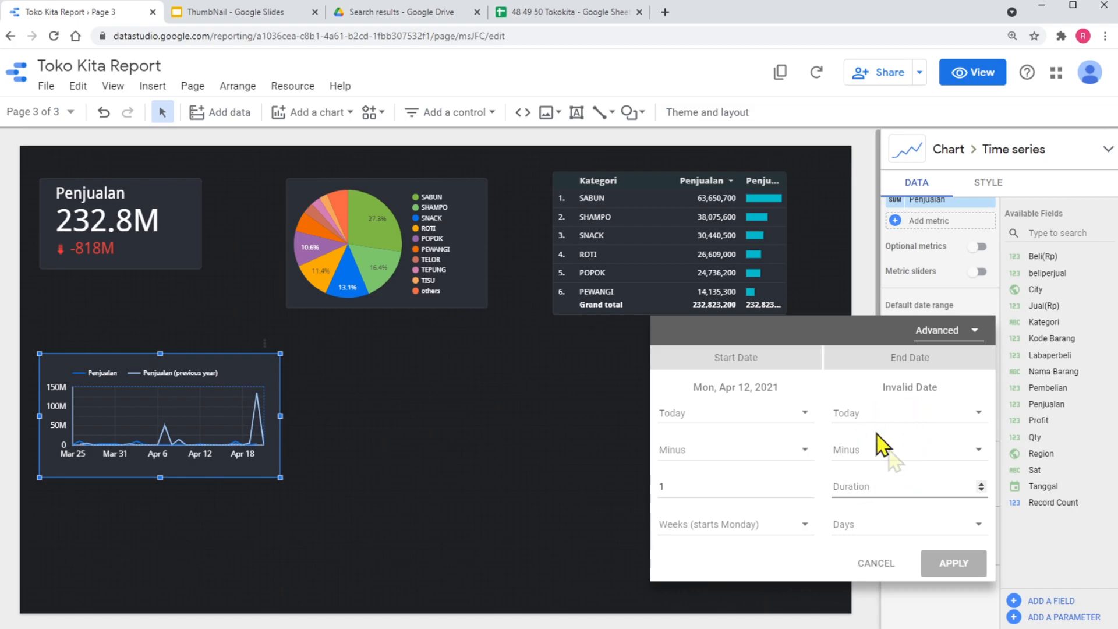
text(0)
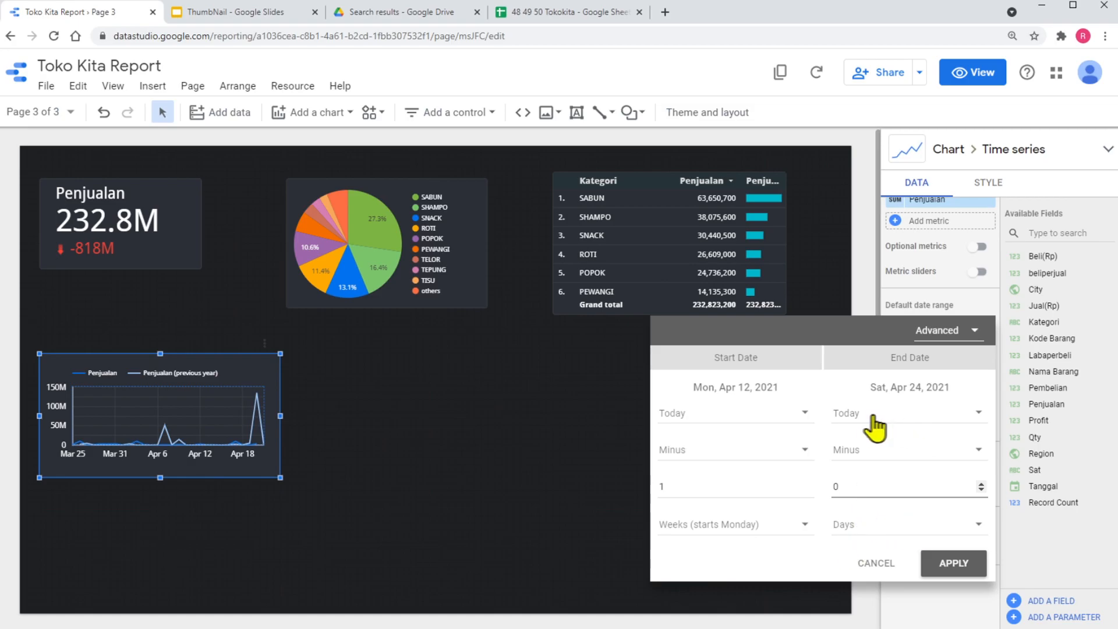
click(953, 564)
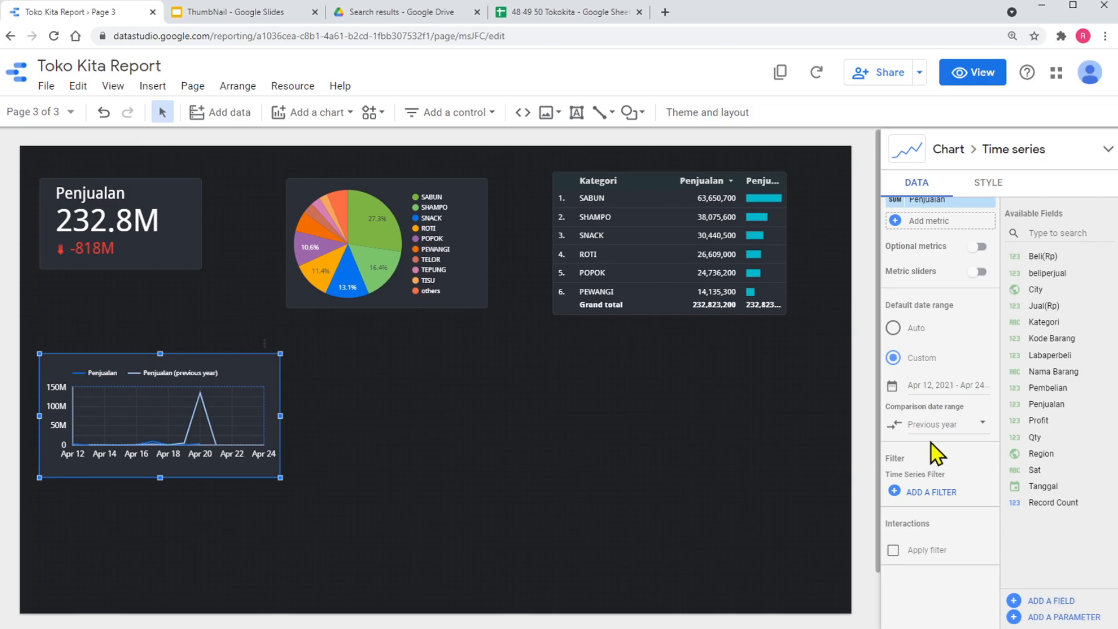
- Rename the time series chart's Penjualan metric to Mingguan
scroll(930, 443, up, 4)
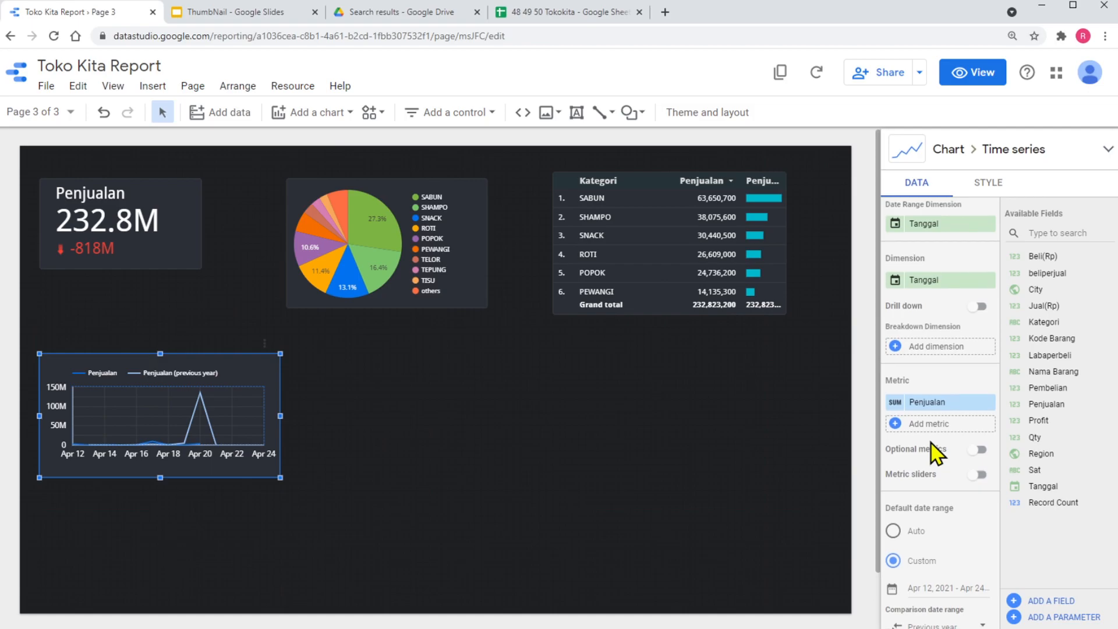
click(895, 403)
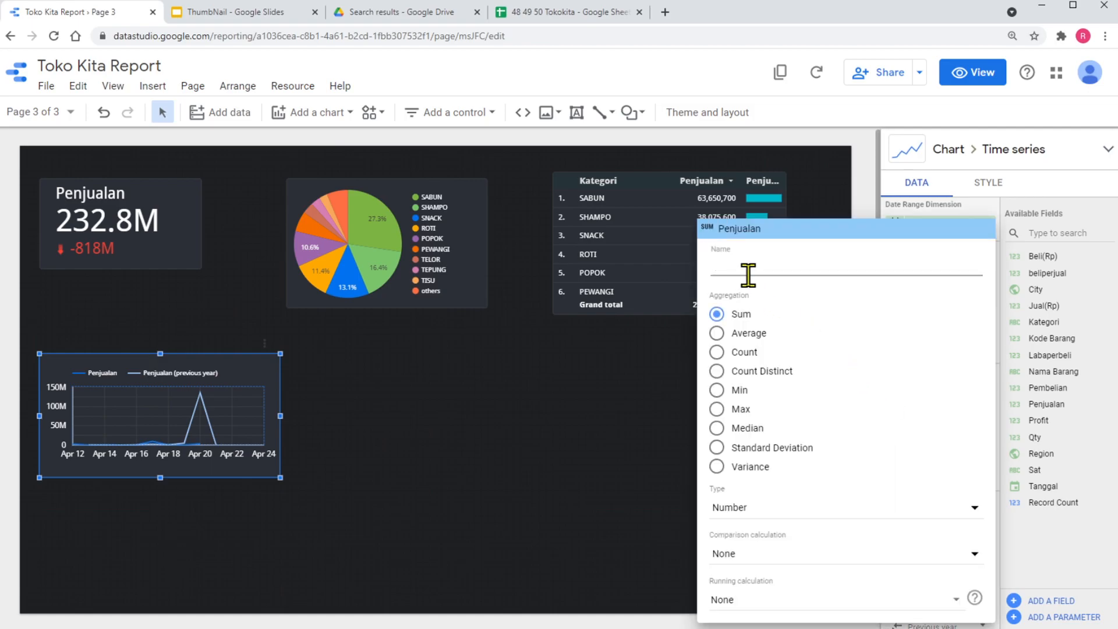
text(Mi)
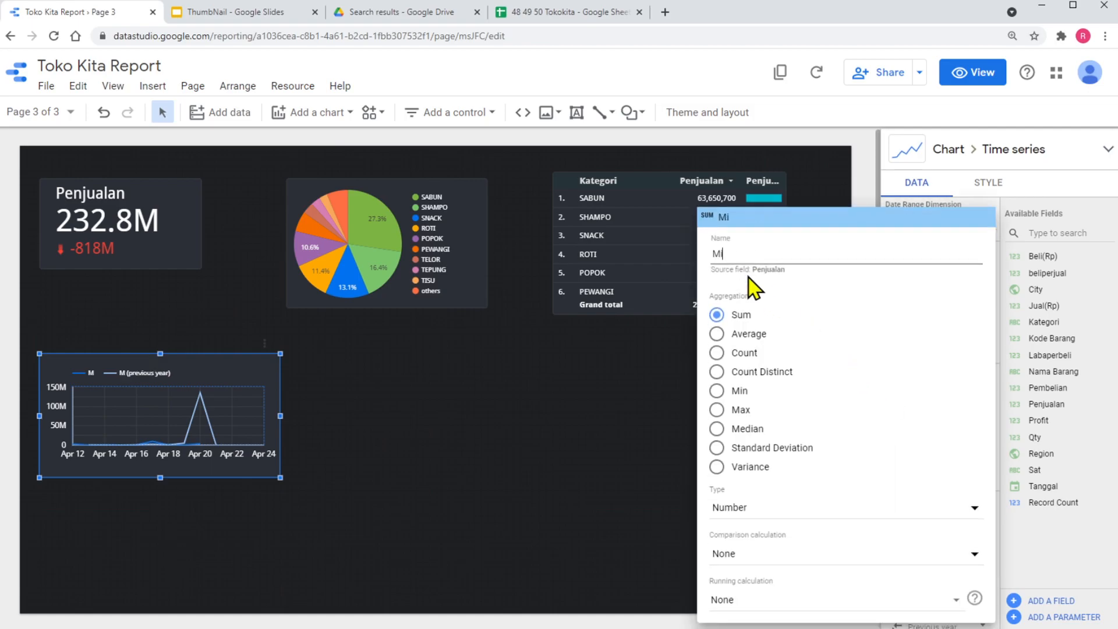
text(ngguan)
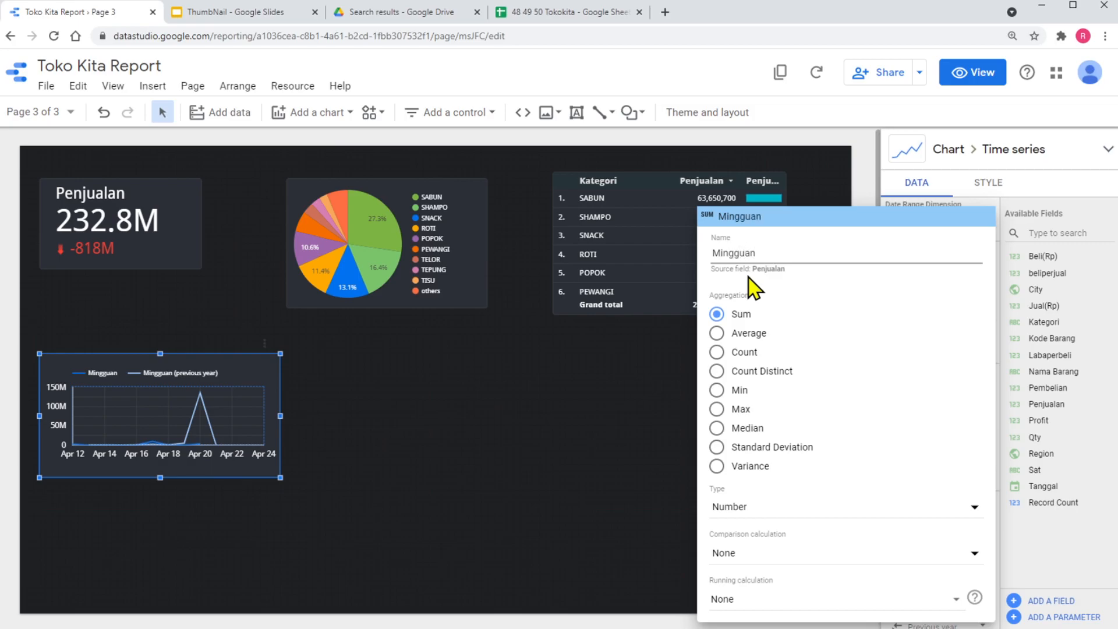
click(518, 463)
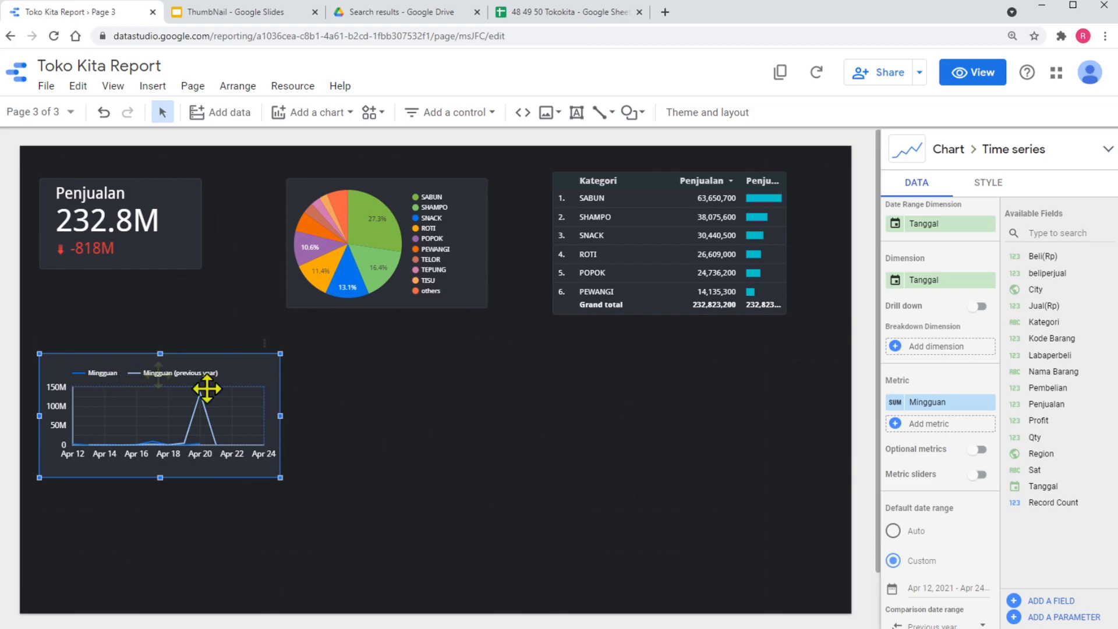
- Set the Mingguan chart's comparison date range to Apr 23, 2021 - Apr 24, 2021
scroll(911, 444, down, 2)
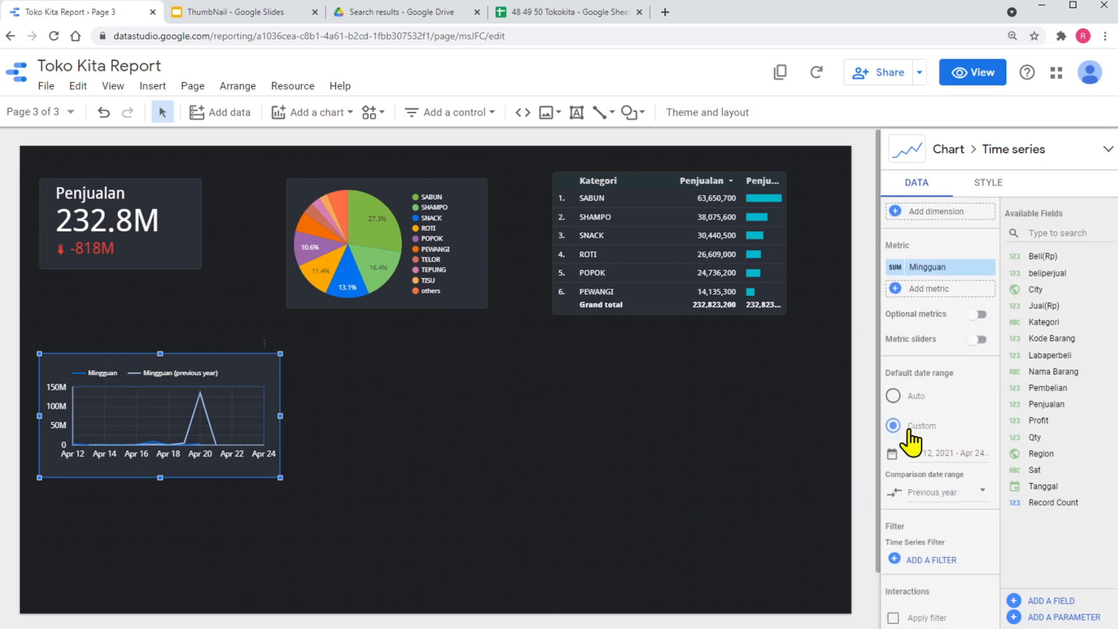
scroll(913, 442, down, 3)
scroll(913, 441, down, 1)
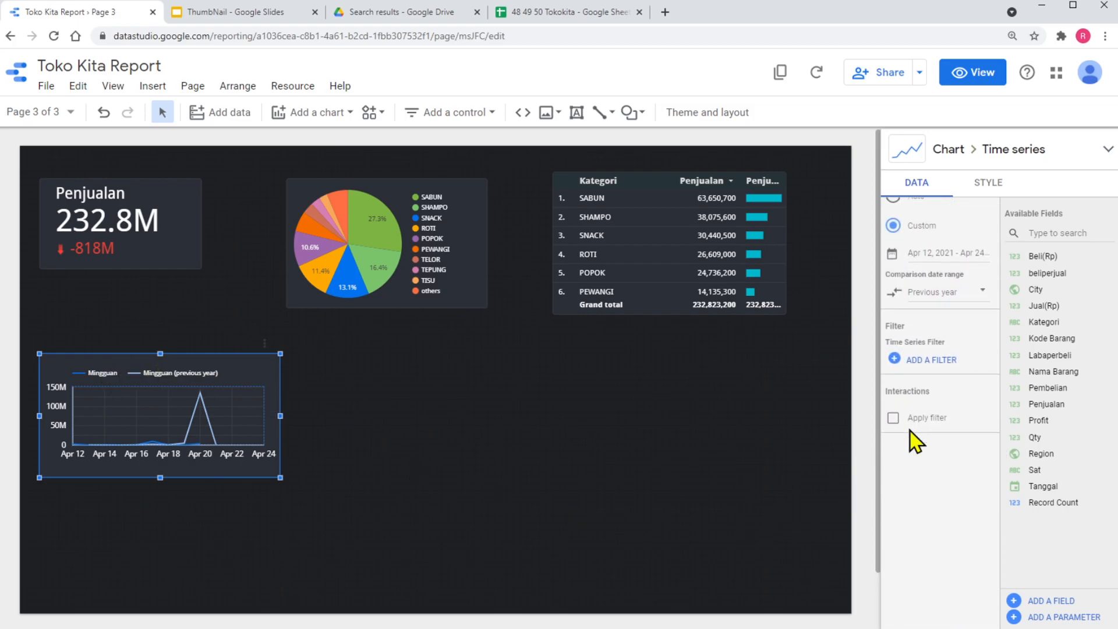
click(971, 289)
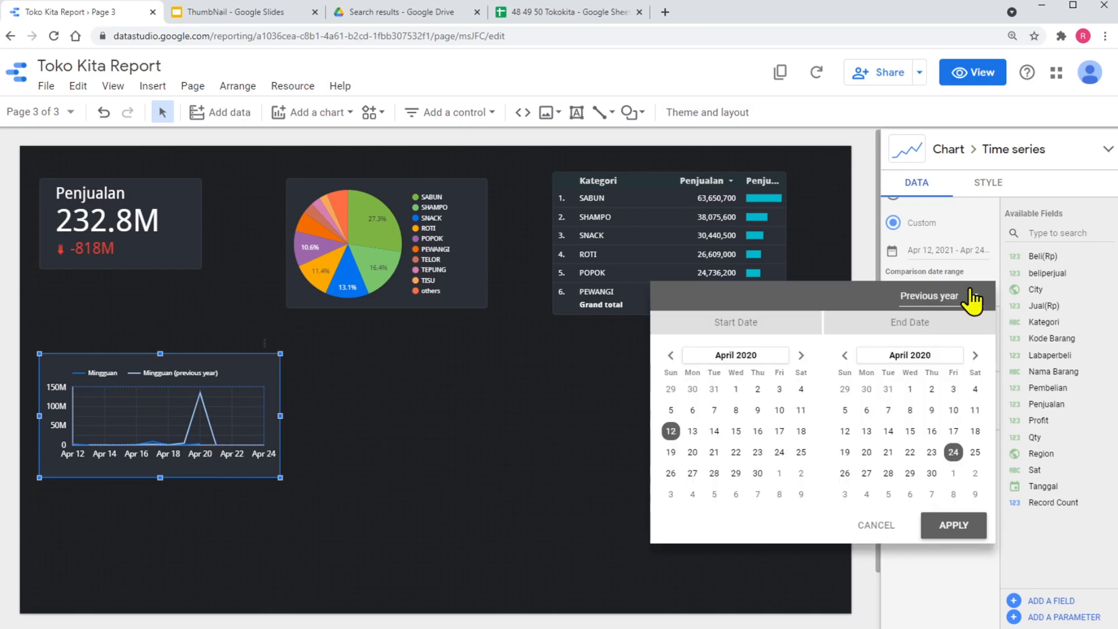
click(968, 294)
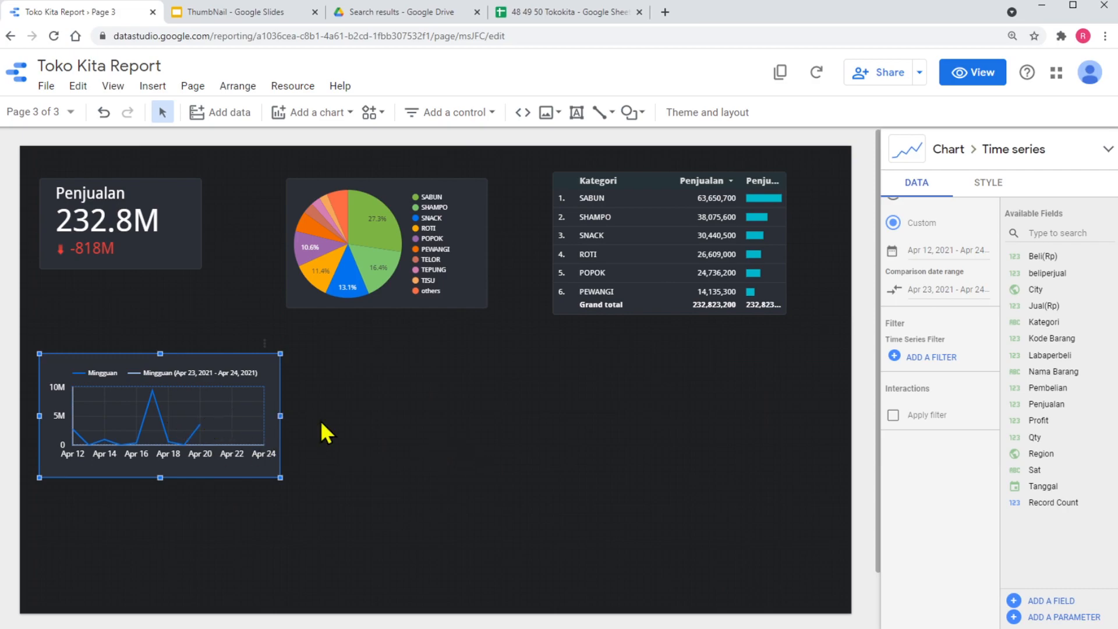
- Duplicate the Mingguan chart, place the copy beside it under the pie chart, and widen it to the Kategori table's far edge
right_click(225, 413)
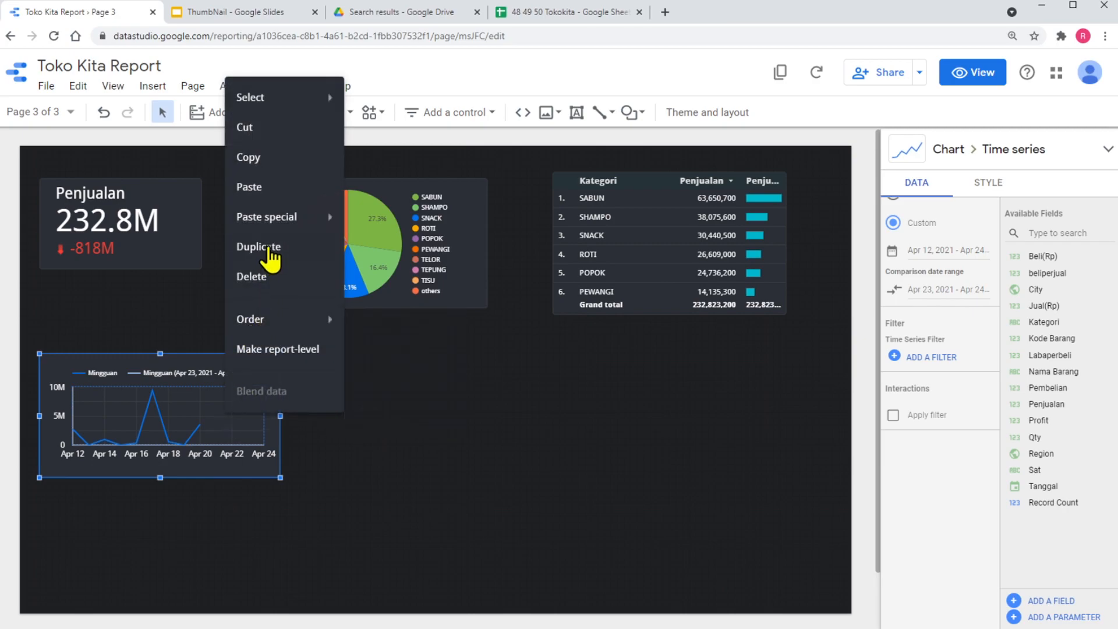
click(267, 246)
drag(230, 409, 457, 397)
drag(527, 416, 785, 418)
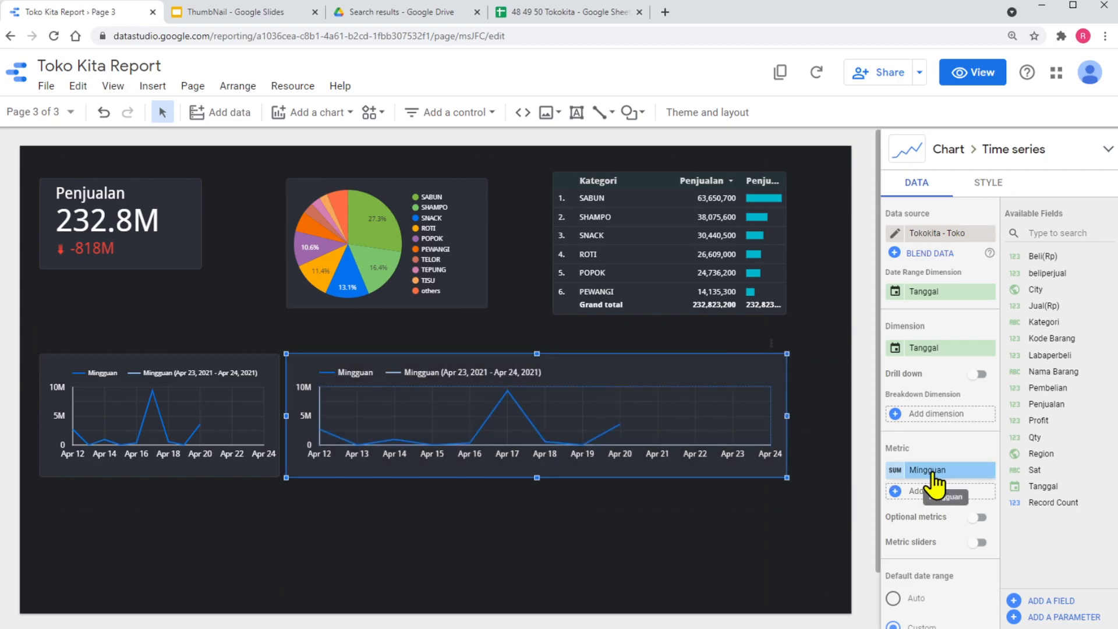
- Rename the wide duplicated chart's metric to Bulanan
scroll(934, 483, down, 4)
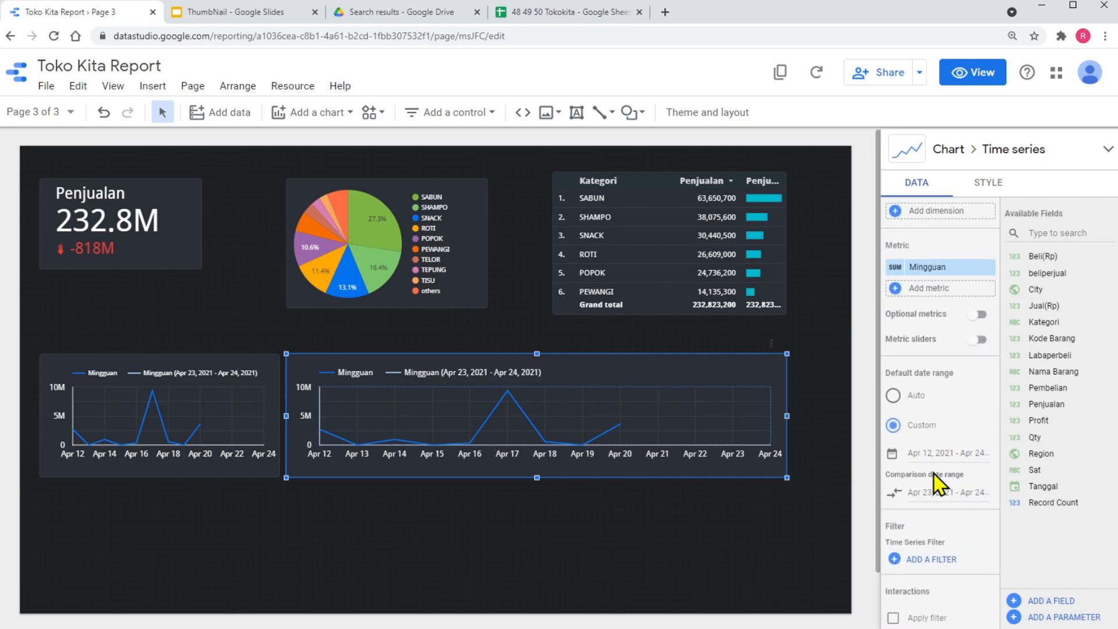
click(911, 267)
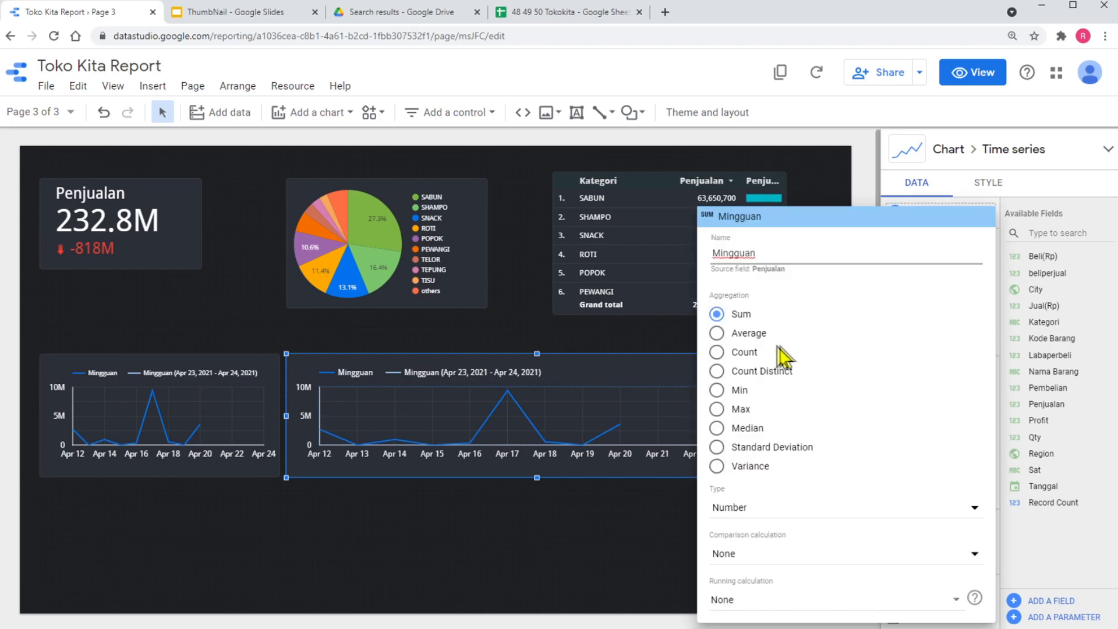
drag(762, 254, 675, 259)
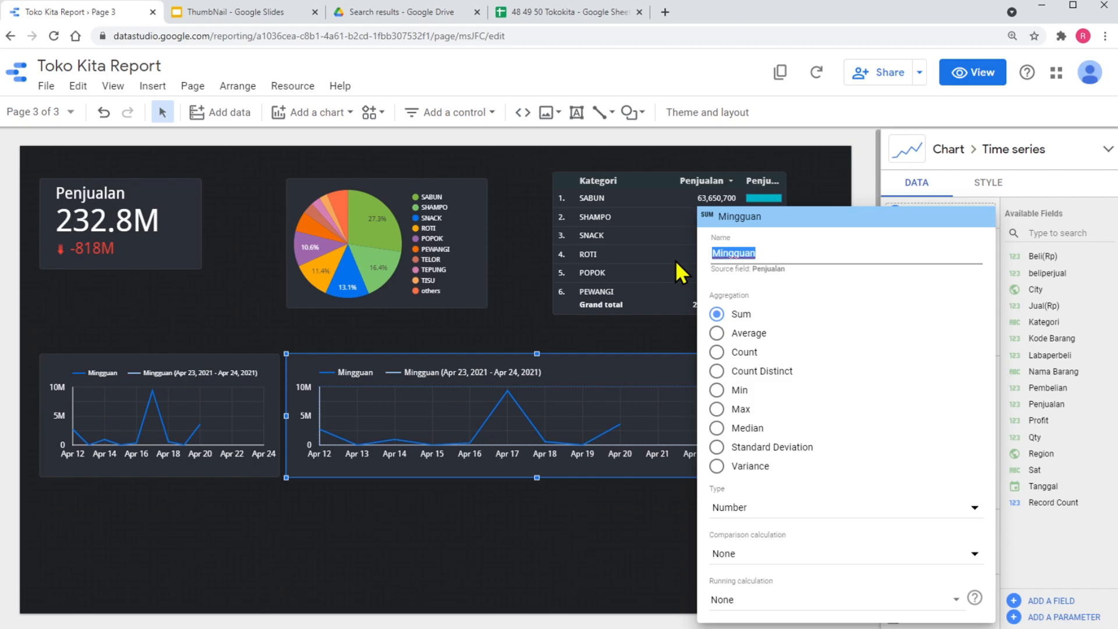
text(Bulaan)
key(BackSpace)
key(BackSpace)
text(nan)
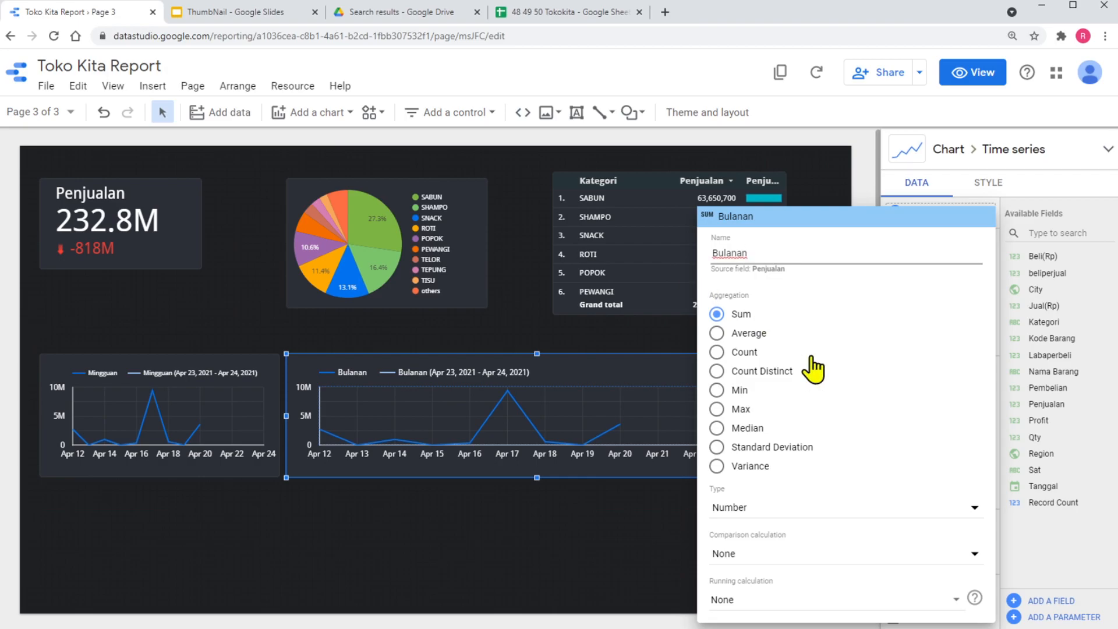
click(628, 550)
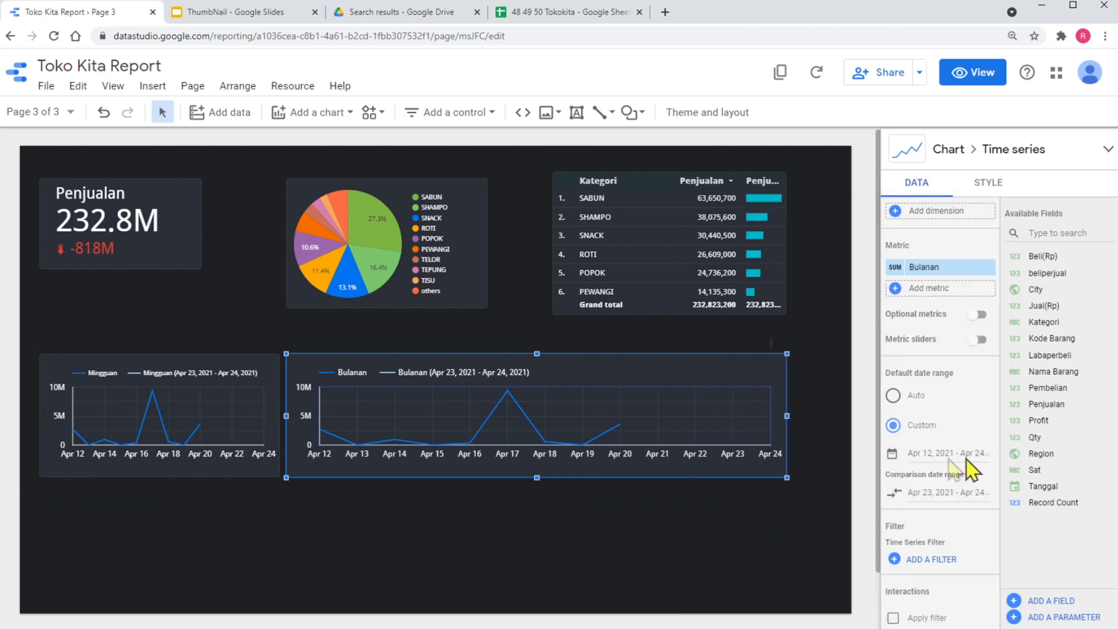
- Reset the Bulanan chart's date range to Auto to clear the comparison, and set a custom fixed range of April 1 to April 30, 2021
scroll(929, 454, down, 3)
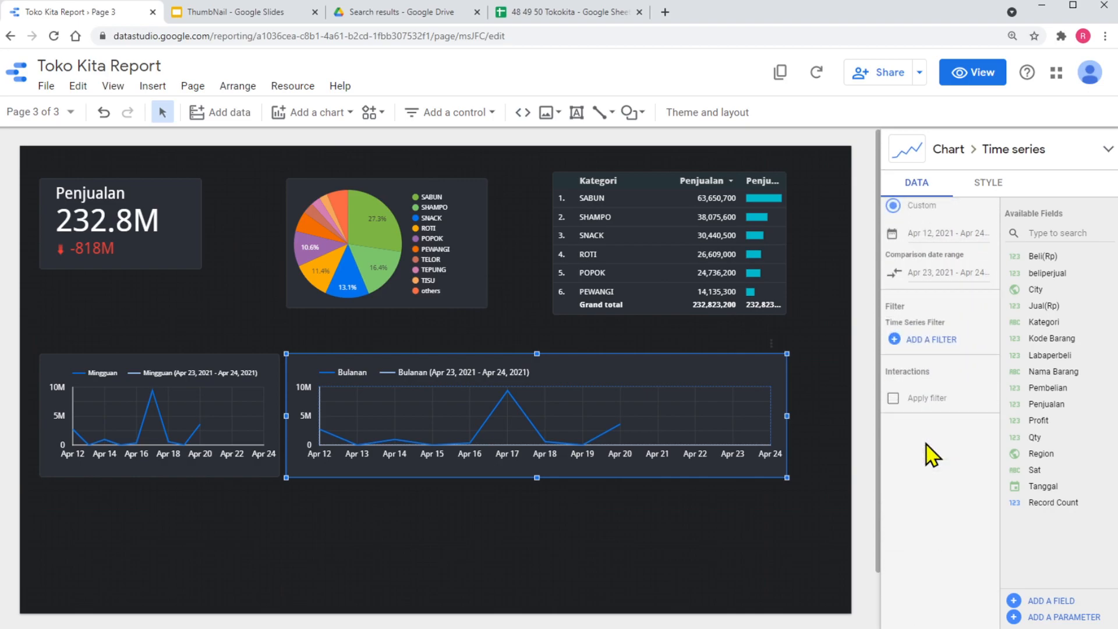
scroll(929, 454, up, 1)
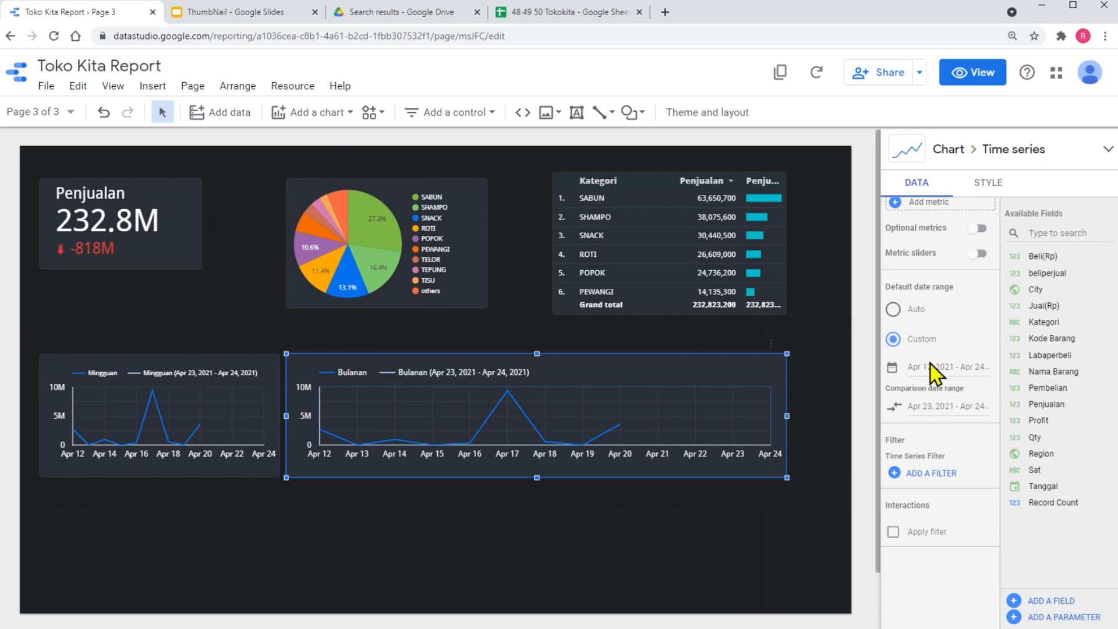
click(895, 309)
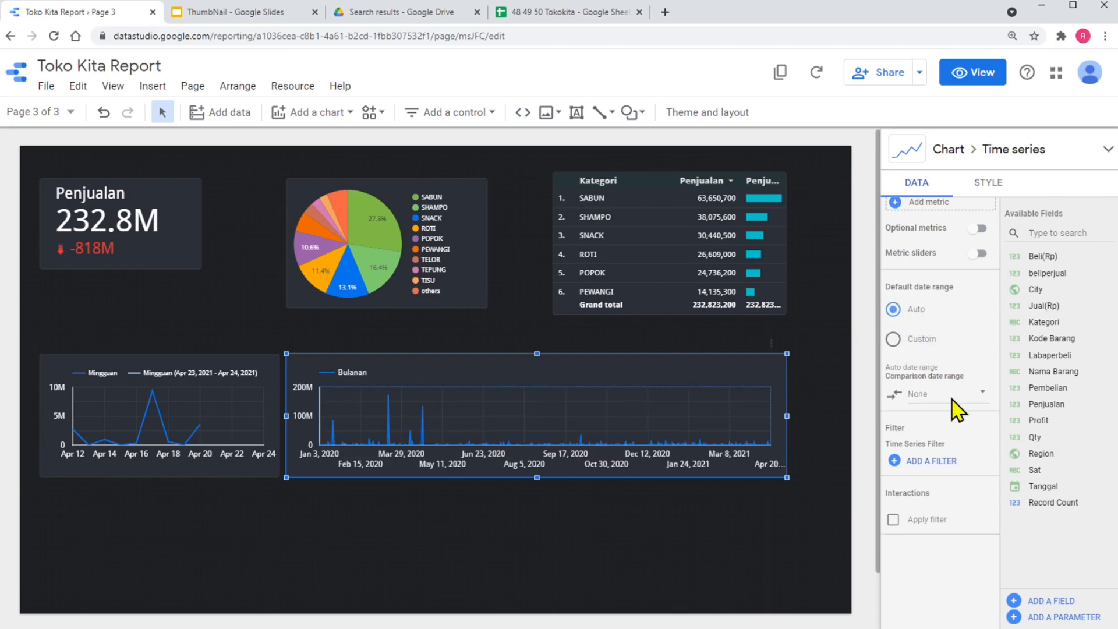
click(895, 339)
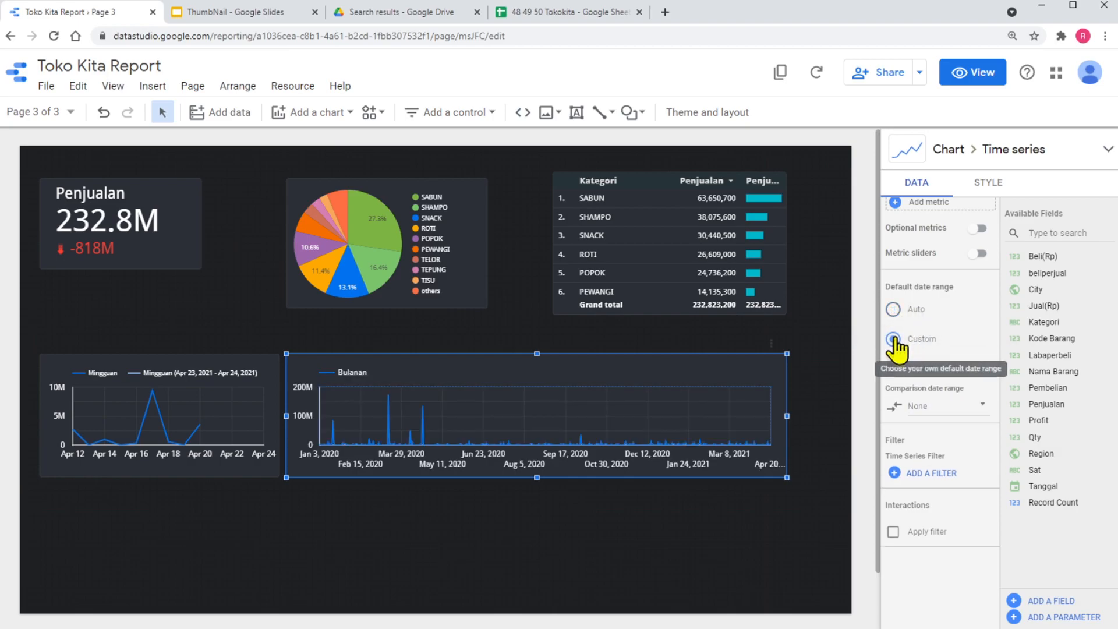
click(950, 407)
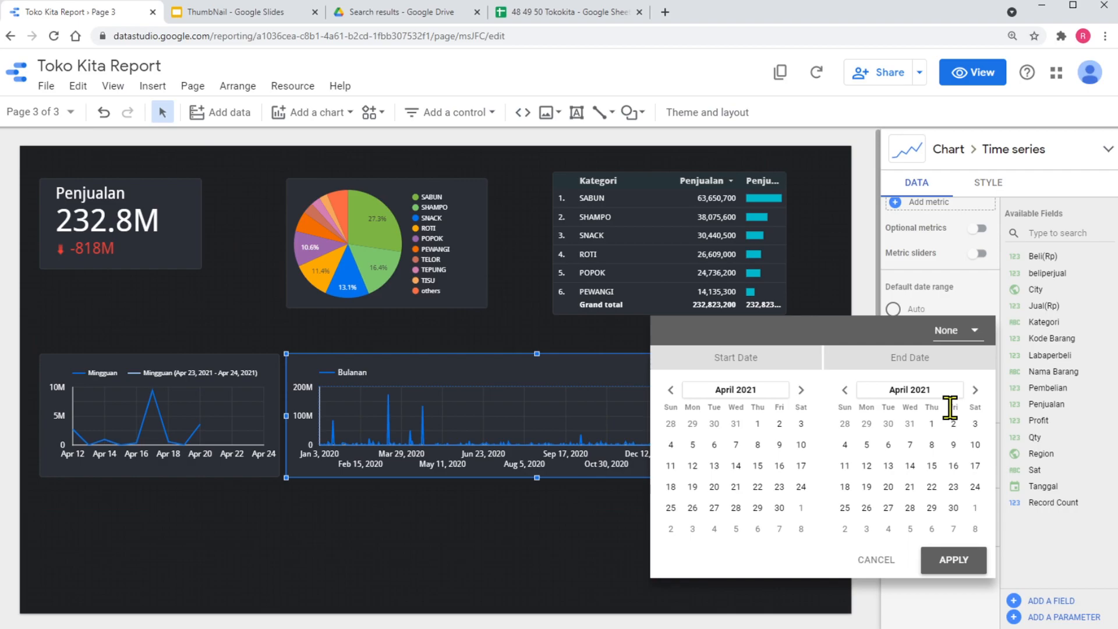
click(971, 331)
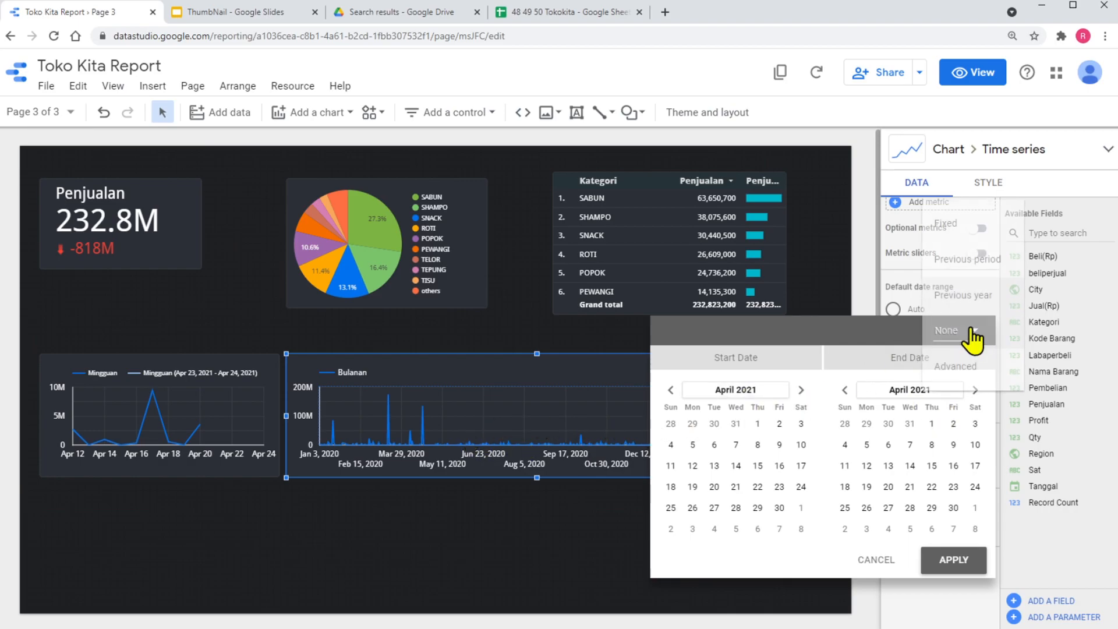
click(946, 225)
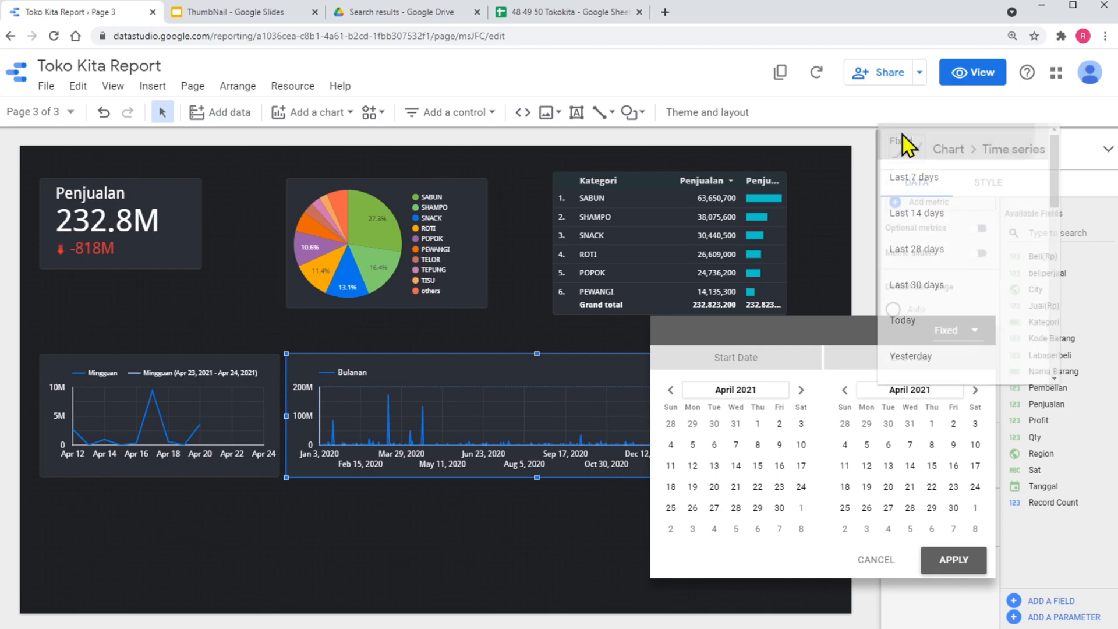
click(756, 423)
click(953, 507)
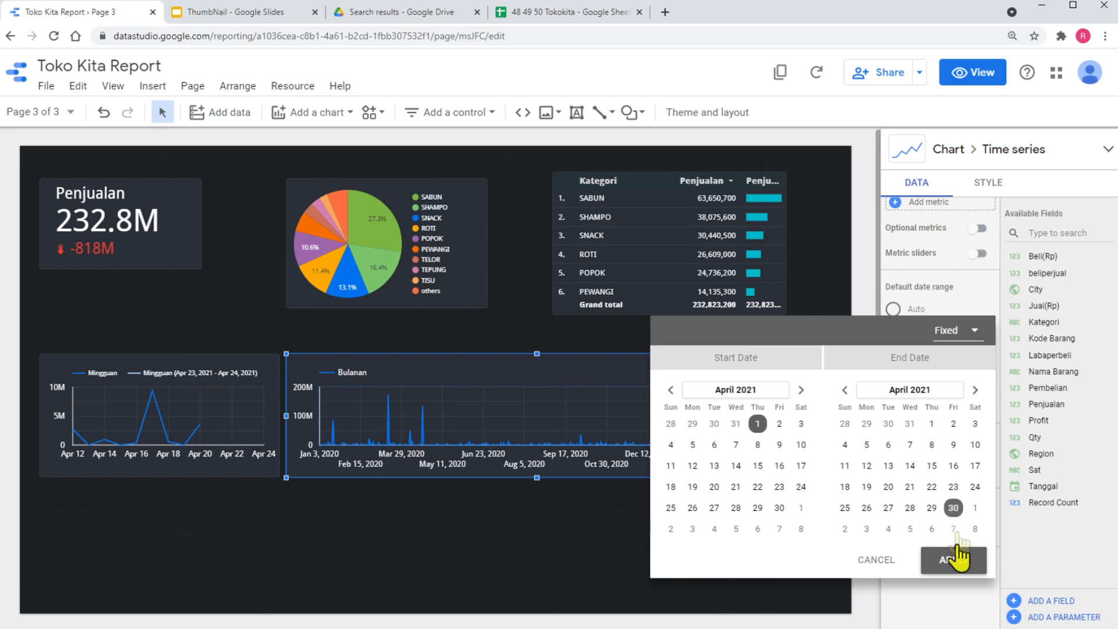
click(954, 559)
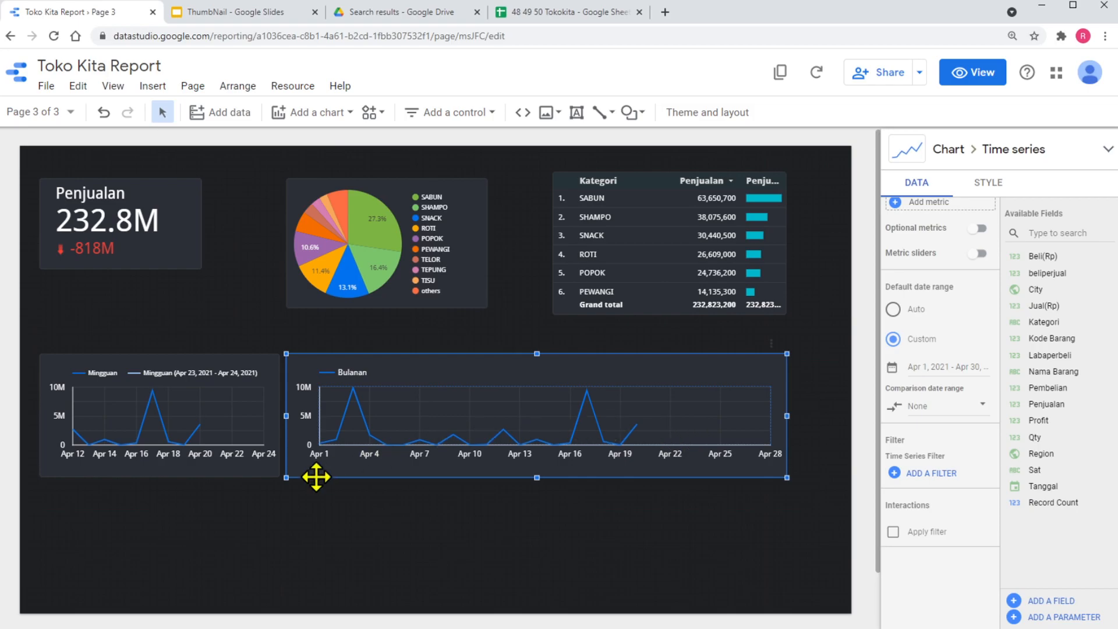
- Duplicate the Bulanan chart, place the copy below both time series charts, and widen it to span their combined width
right_click(539, 429)
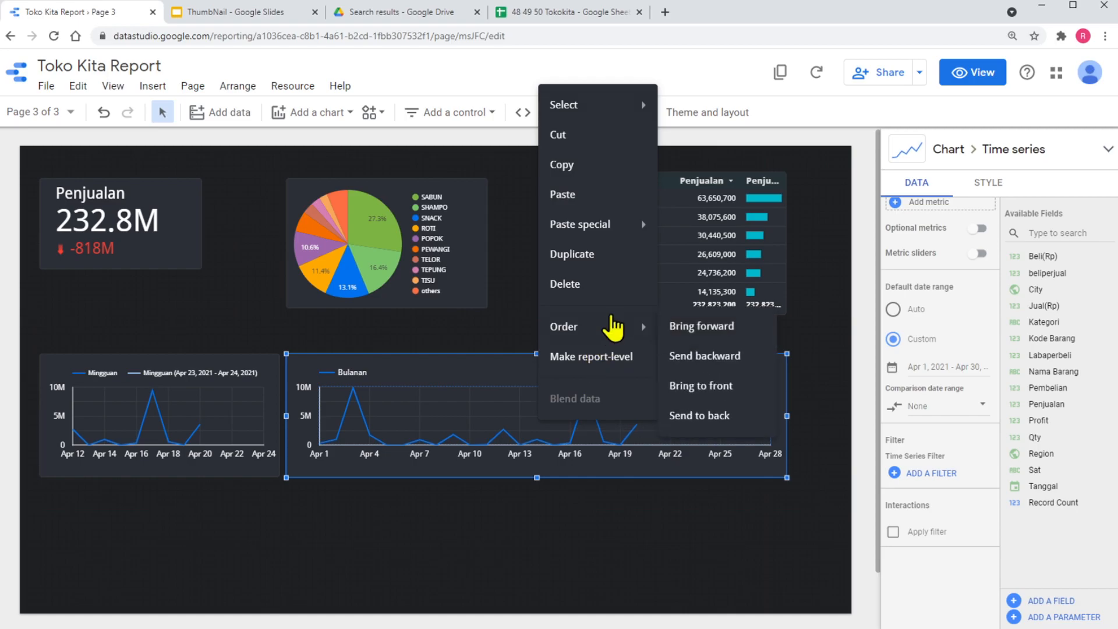
click(599, 265)
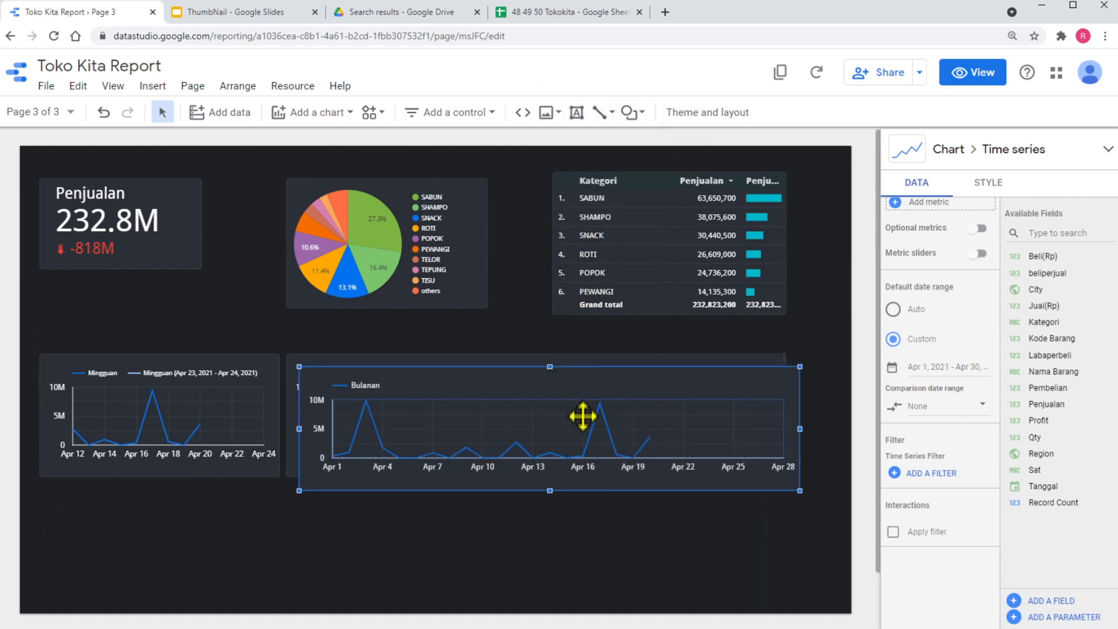
drag(579, 414, 319, 527)
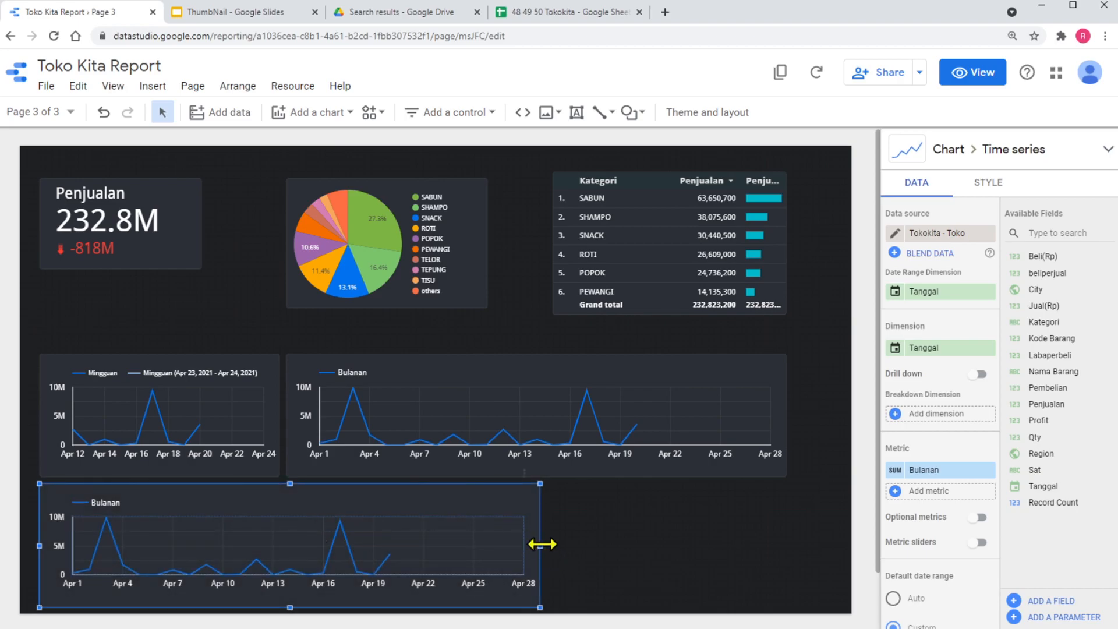
drag(537, 546, 783, 532)
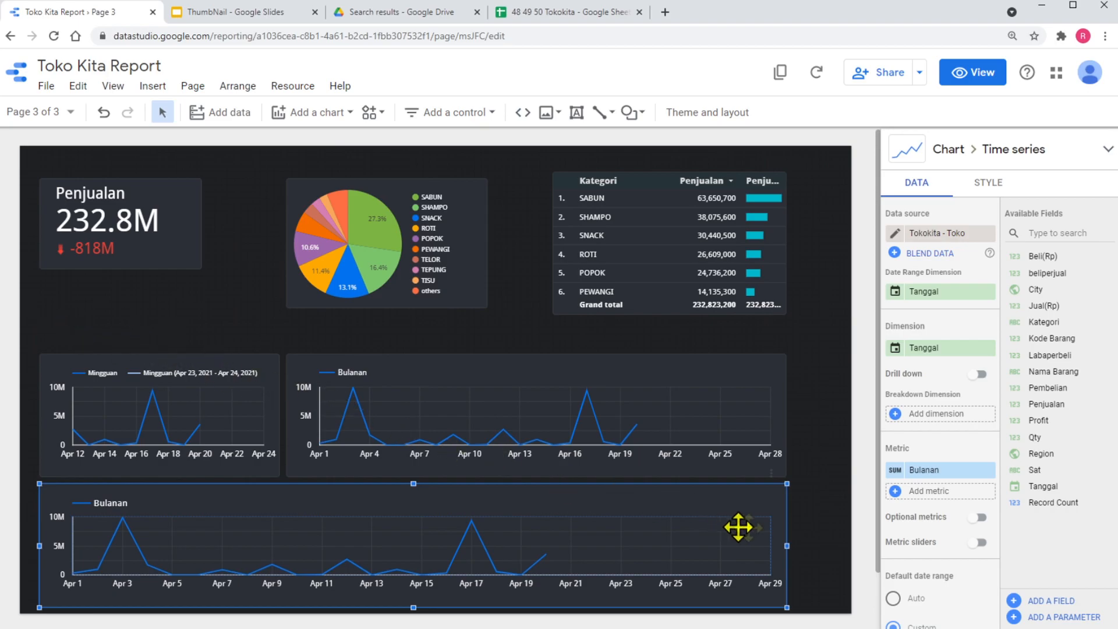
- Select all three time series charts and shift them slightly right as a group to centre them on the page
drag(32, 326, 698, 619)
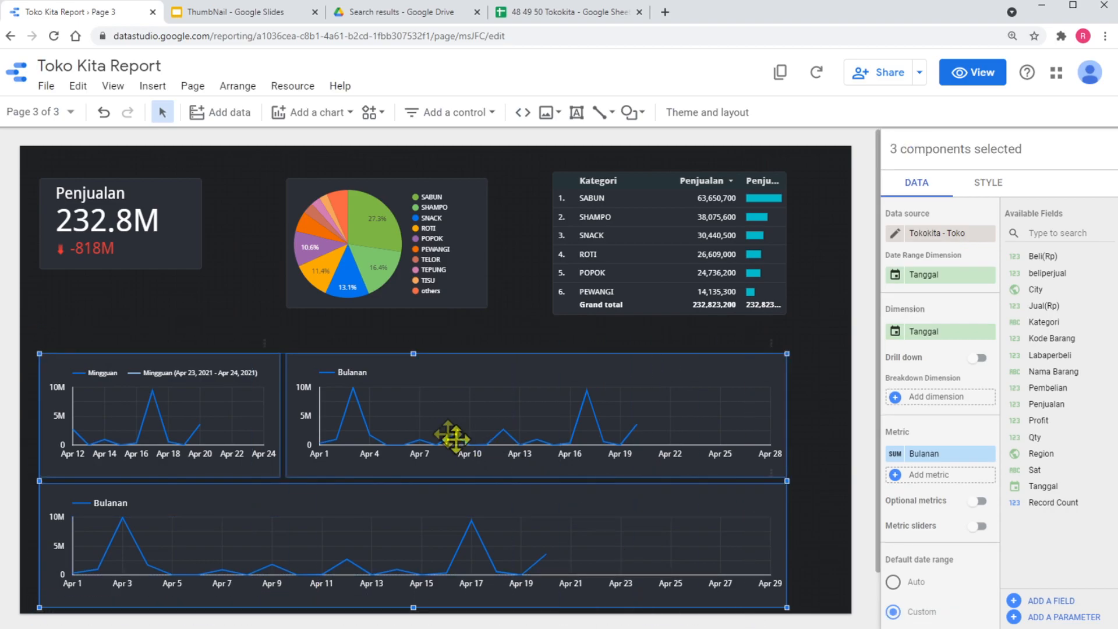
drag(438, 411, 459, 414)
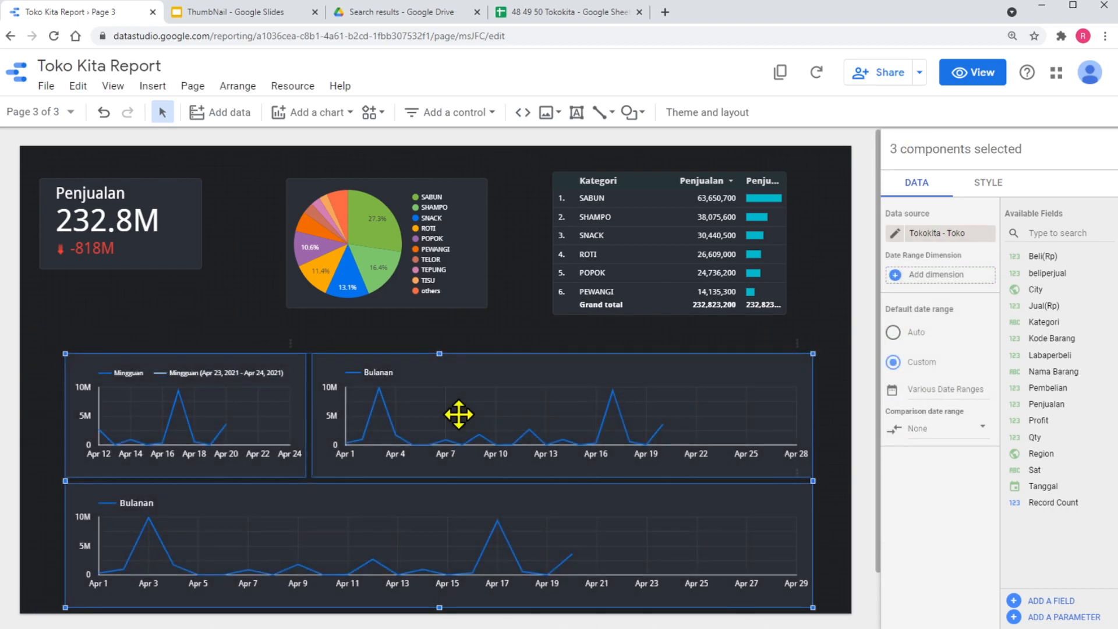
click(519, 326)
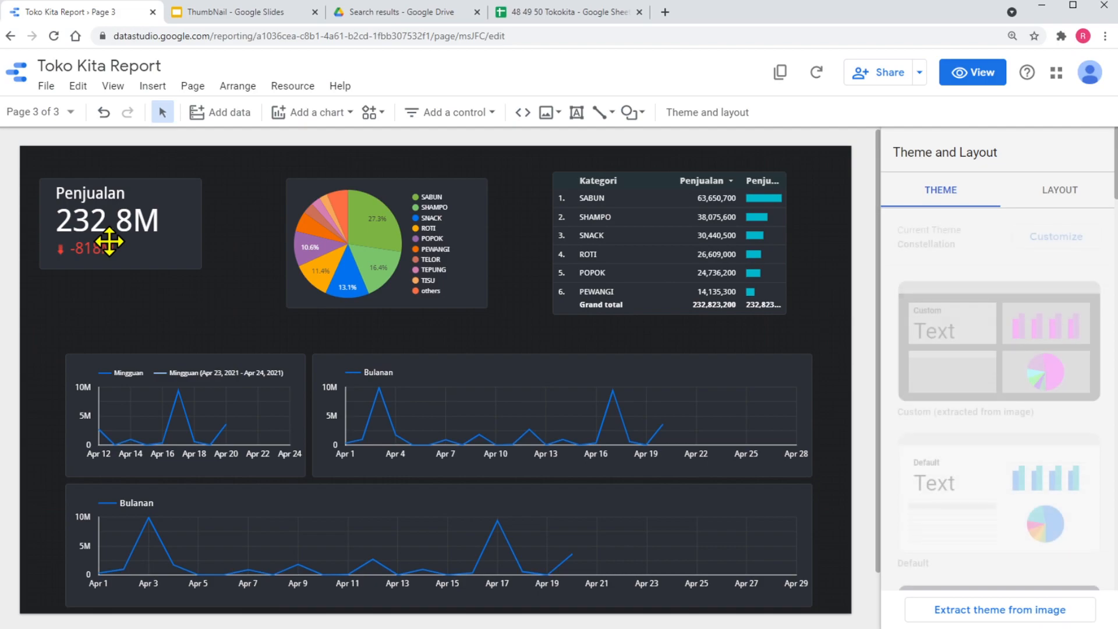
- Set the start of the bottom time series chart's fixed custom date range to January 1, 2021
click(613, 531)
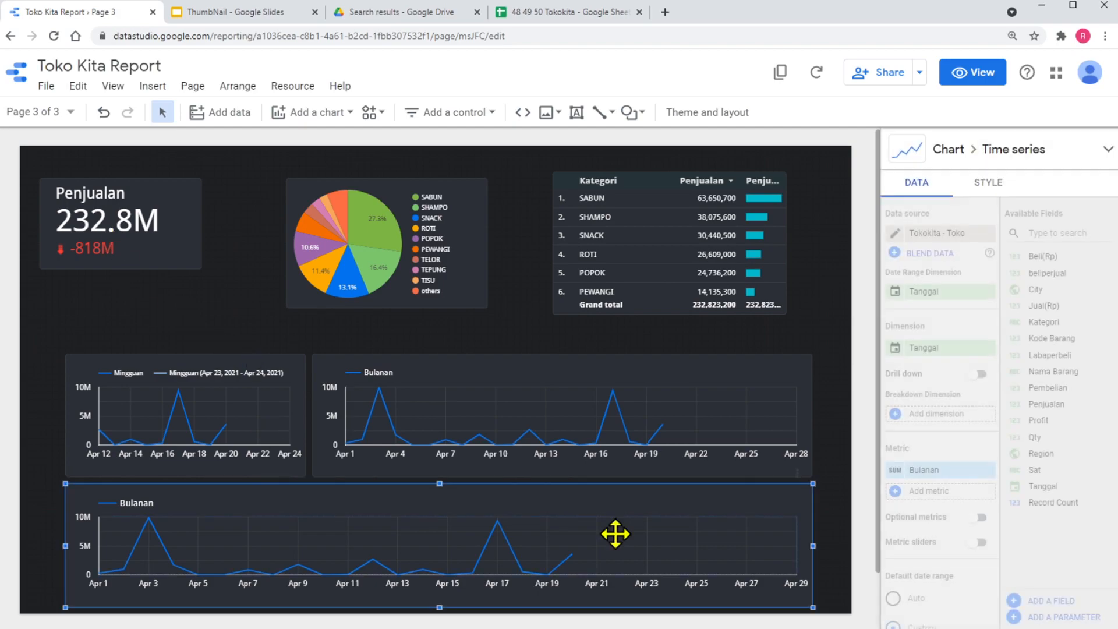
scroll(931, 425, down, 6)
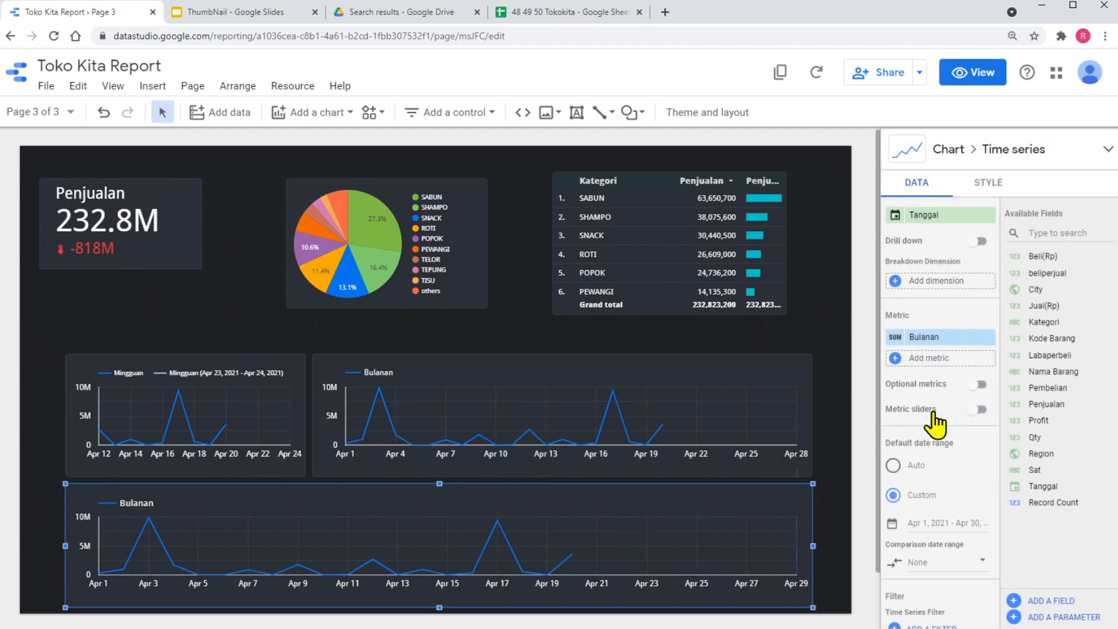
click(941, 320)
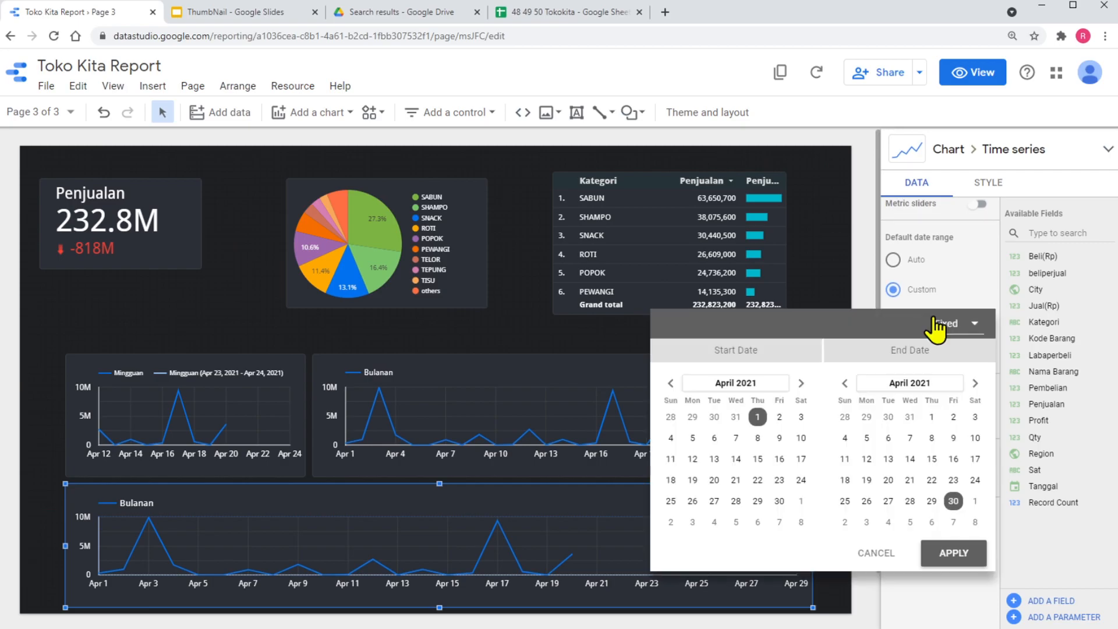
click(972, 326)
click(942, 323)
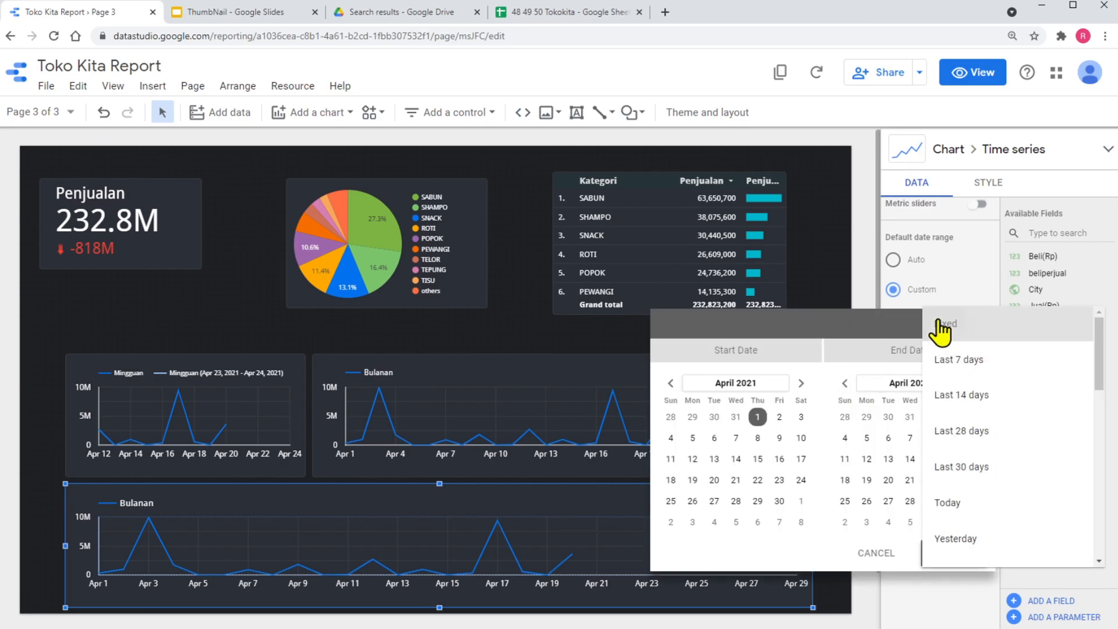
click(670, 383)
click(670, 384)
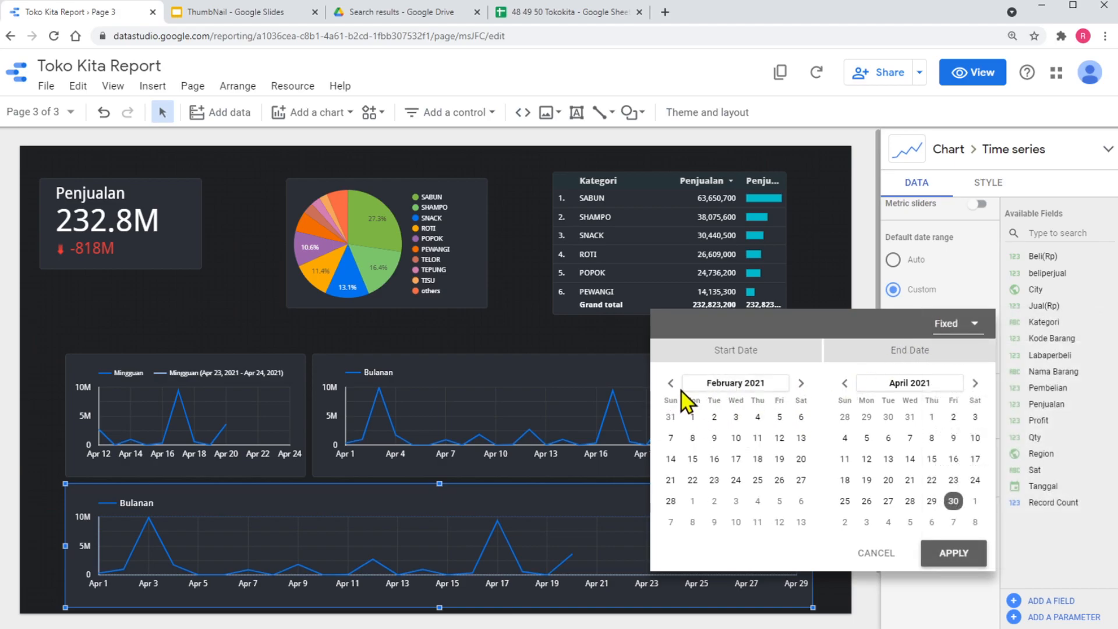
click(670, 383)
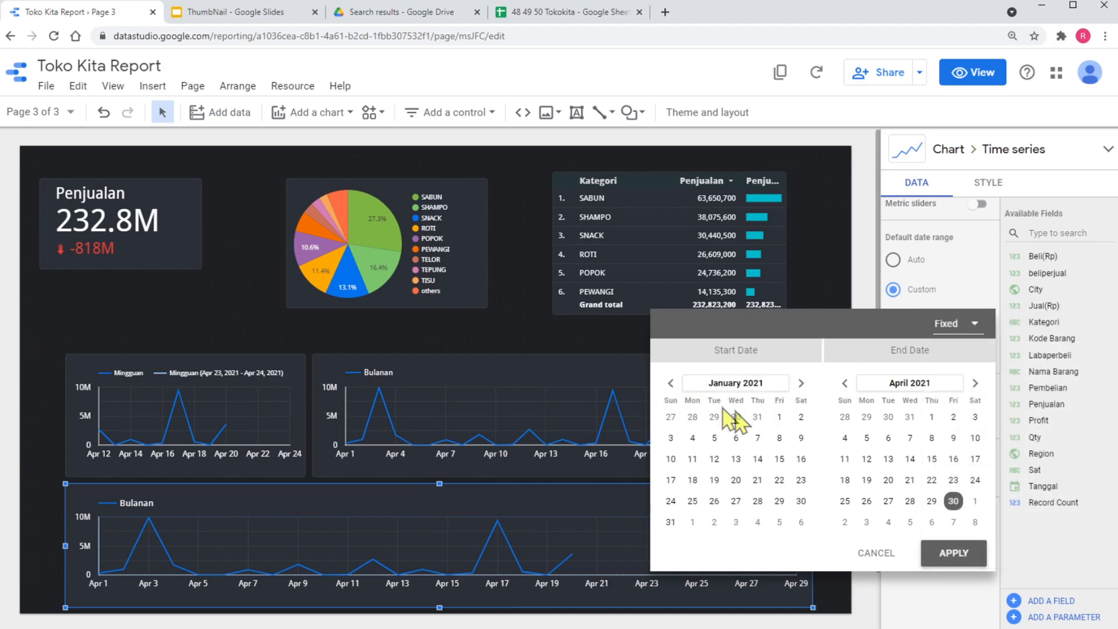
click(779, 417)
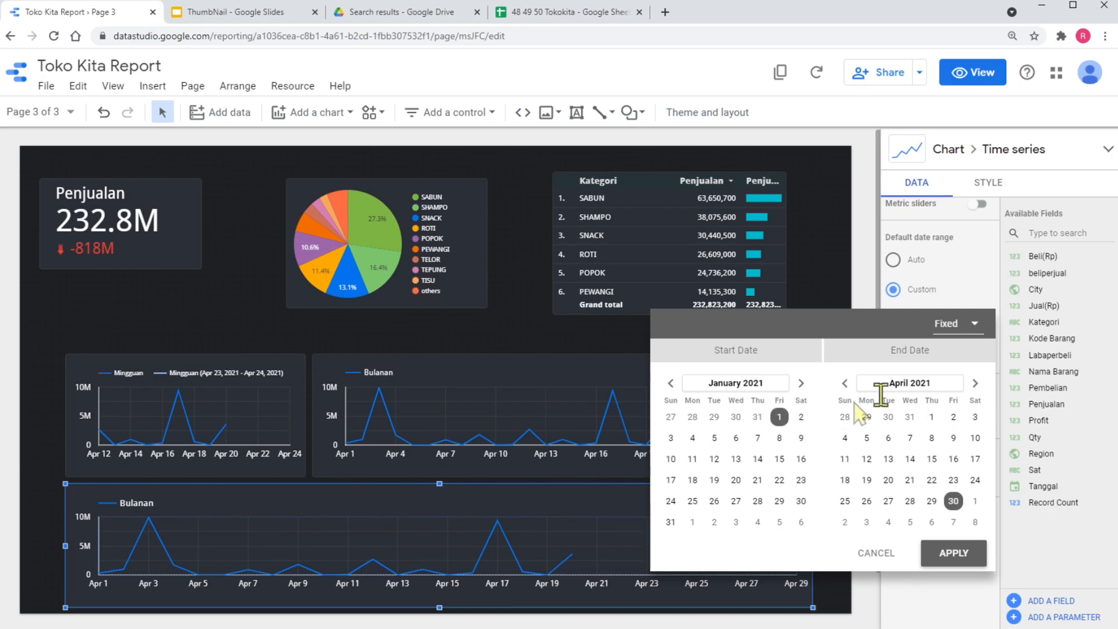
- Set the end of the bottom chart's custom date range to December 31, 2021, and apply the range
click(975, 383)
click(975, 383)
click(974, 383)
click(975, 383)
click(976, 383)
click(975, 384)
click(976, 383)
click(975, 383)
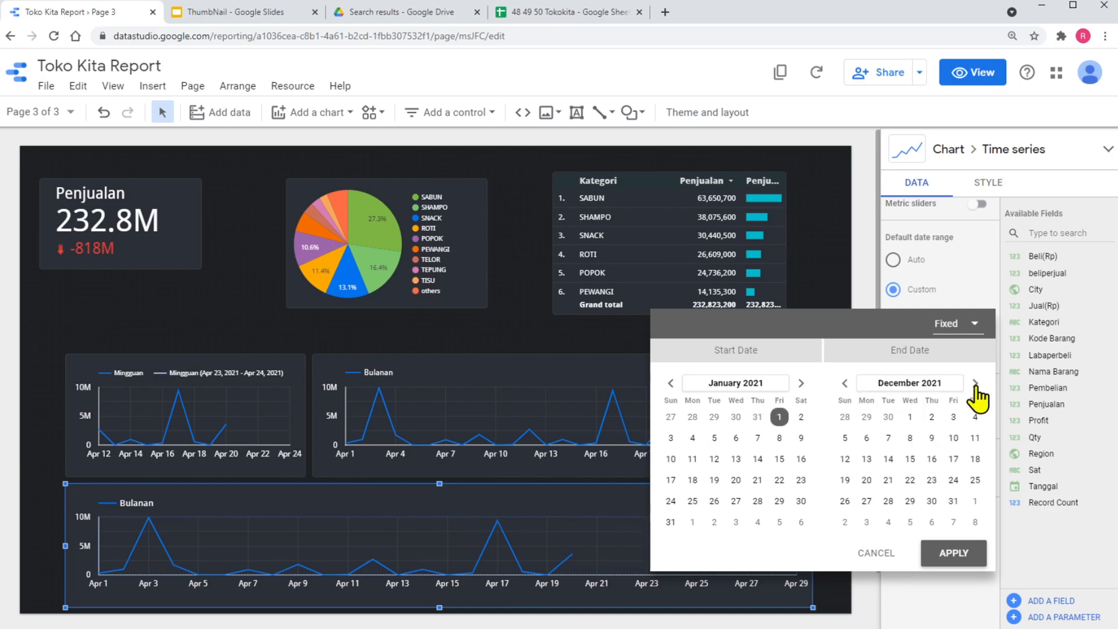
click(952, 501)
click(955, 553)
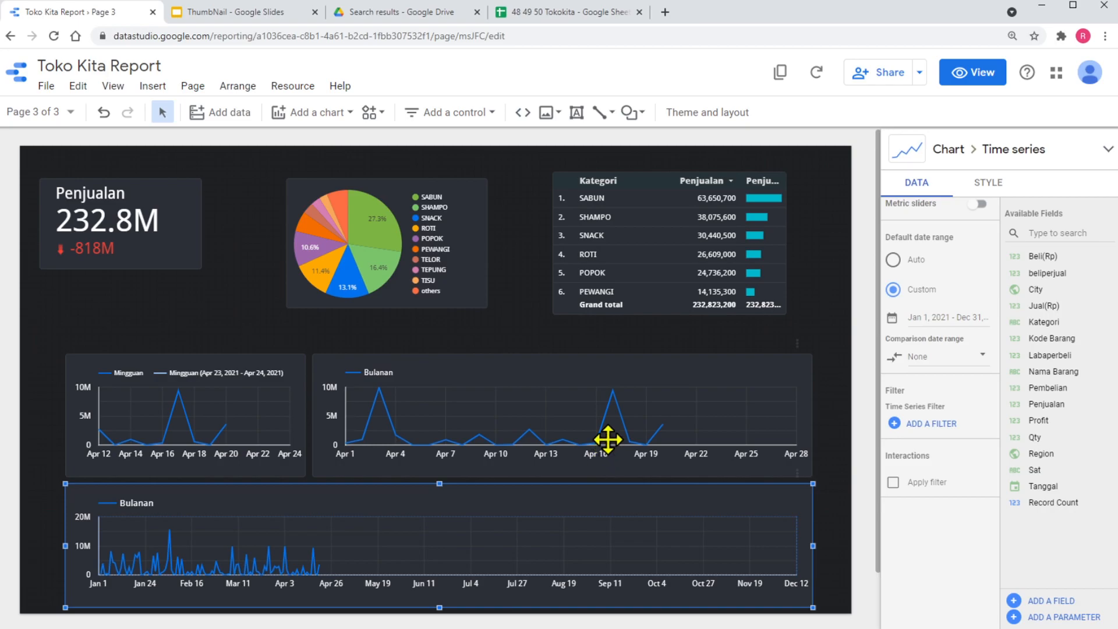
- Switch the Penjualan scorecard's custom date range to the Advanced type
click(169, 223)
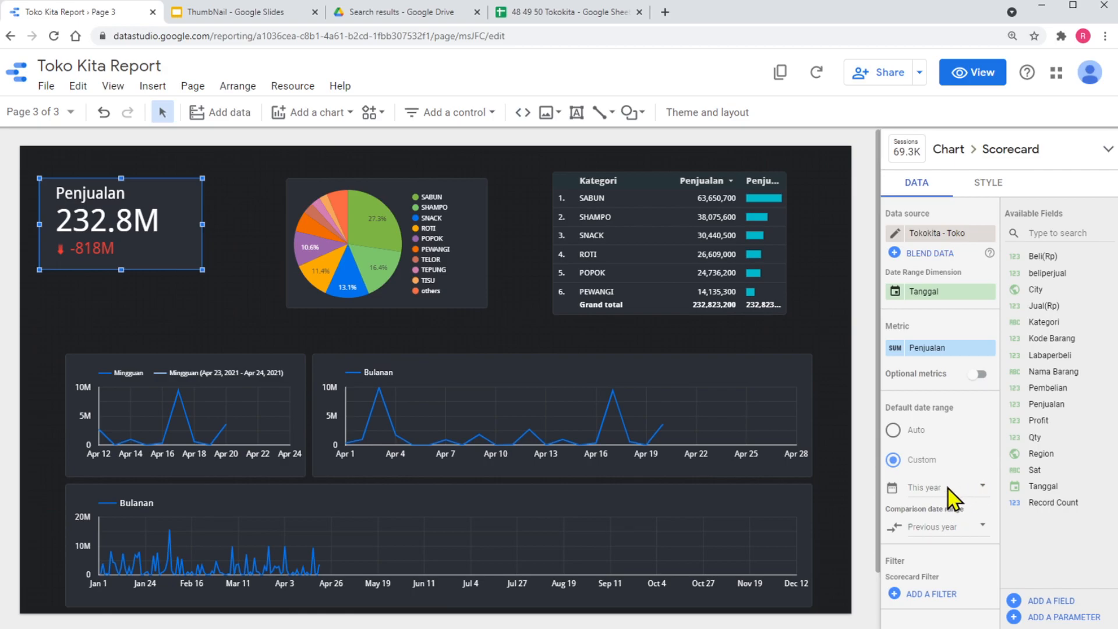
scroll(946, 489, down, 3)
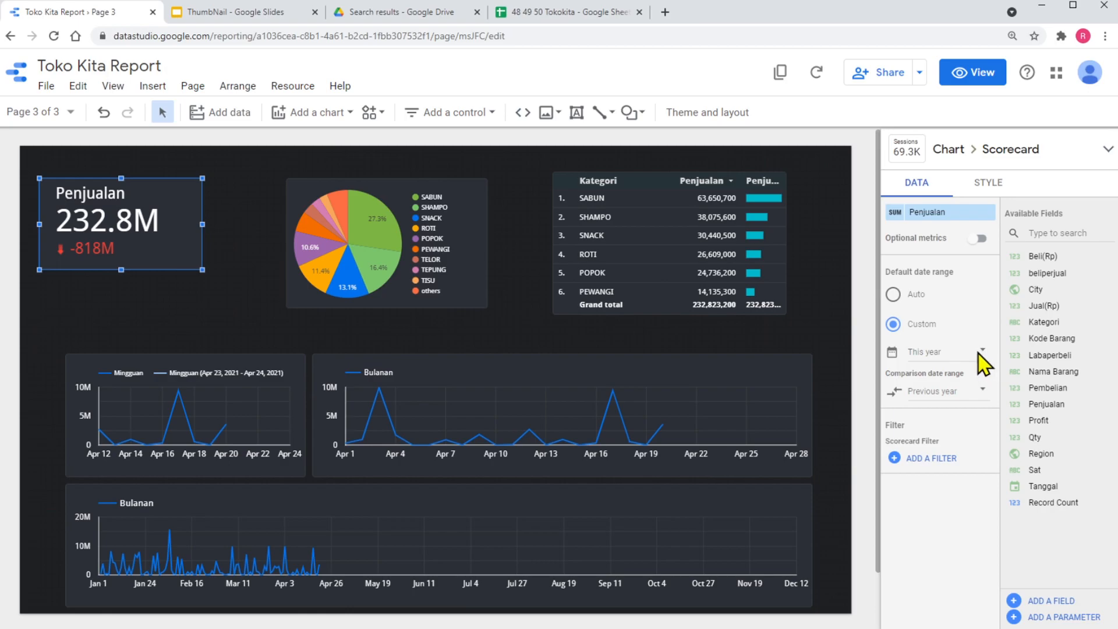
click(982, 351)
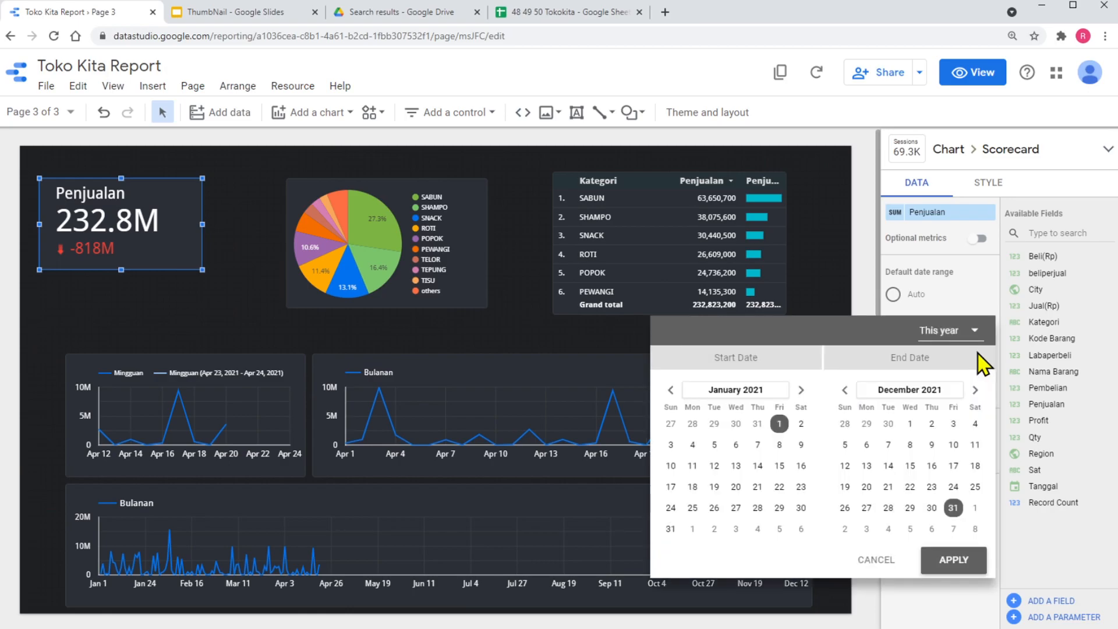
click(976, 332)
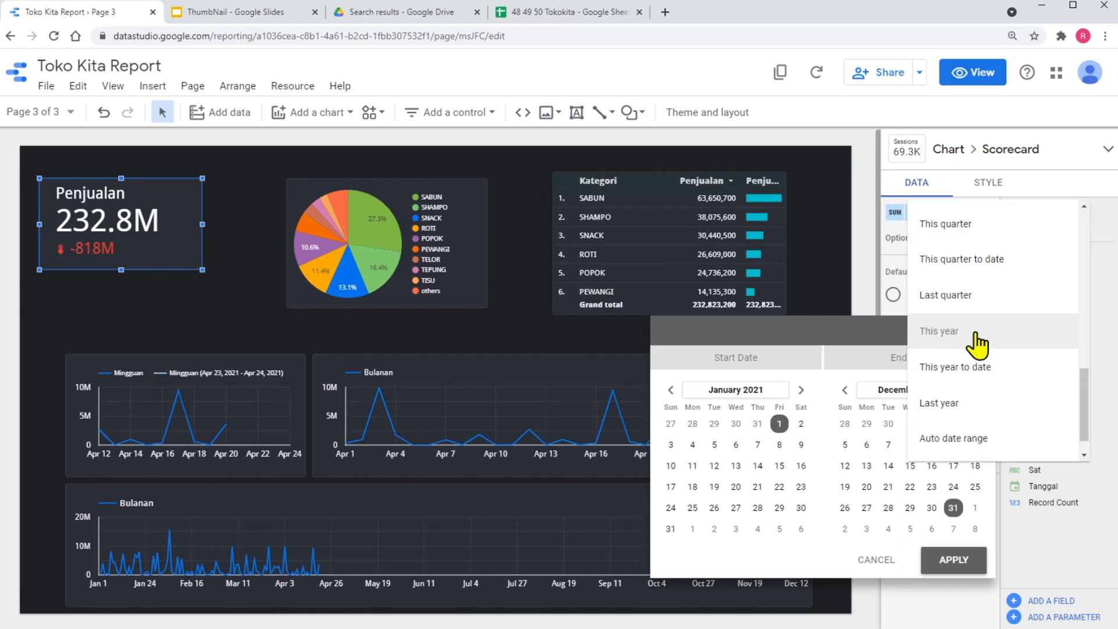
scroll(978, 372, down, 1)
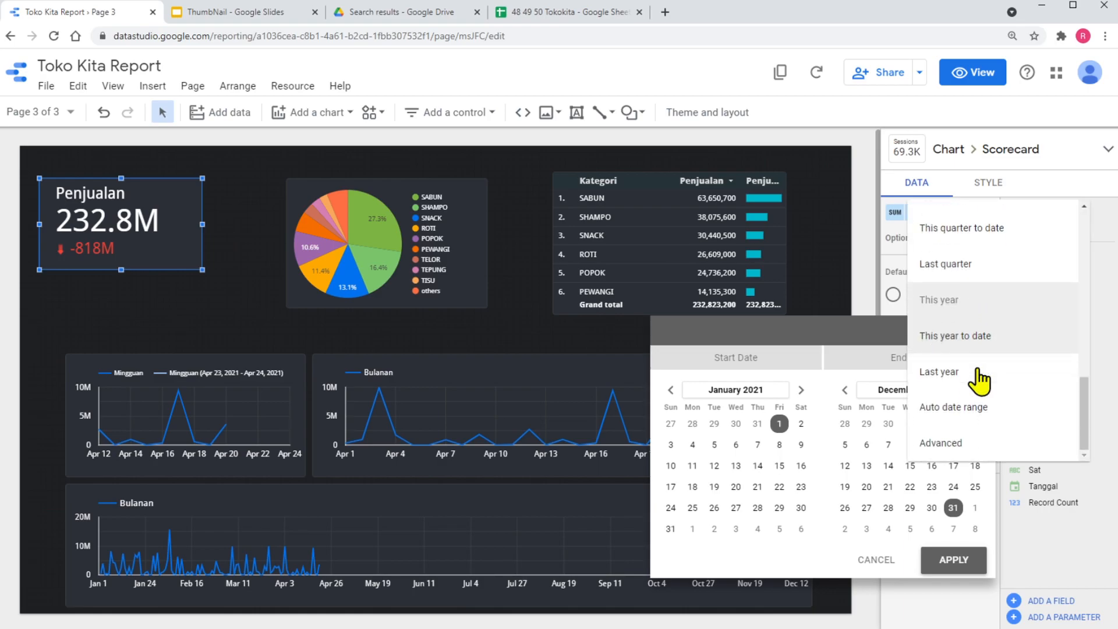
click(940, 443)
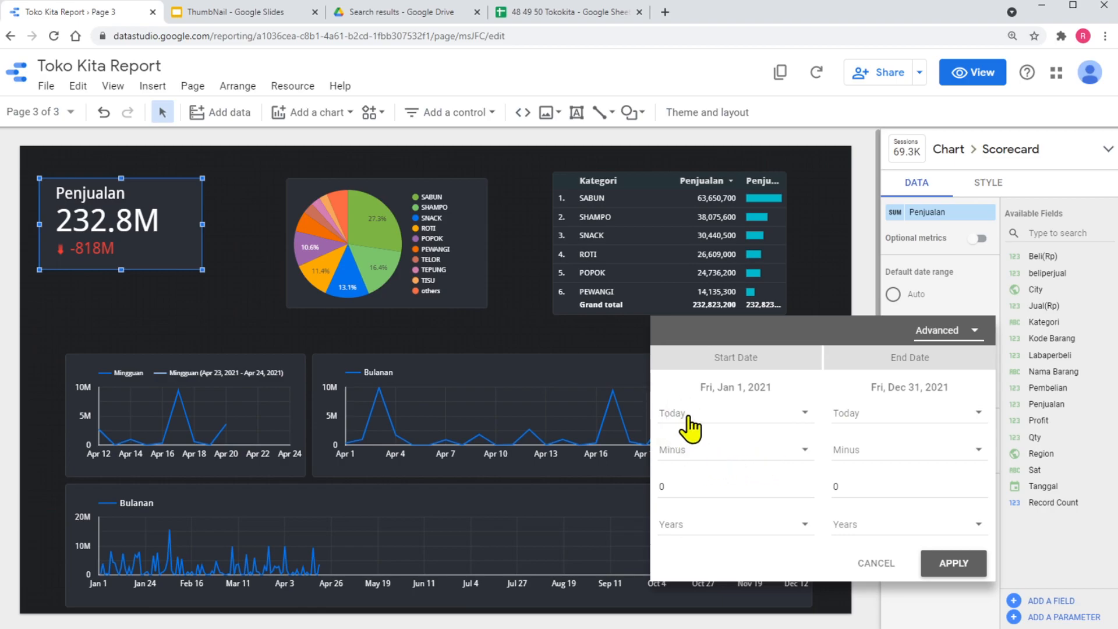
- Set the scorecard's start date to today minus 1 week, using Weeks (starts Monday), and apply the range
click(690, 451)
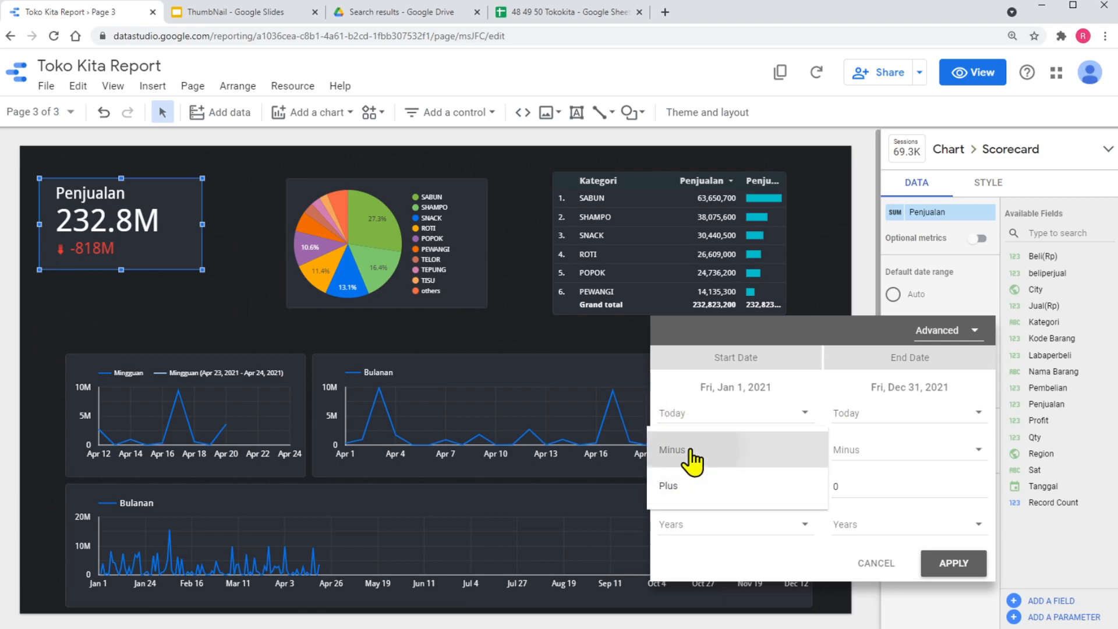
click(692, 451)
click(689, 483)
key(BackSpace)
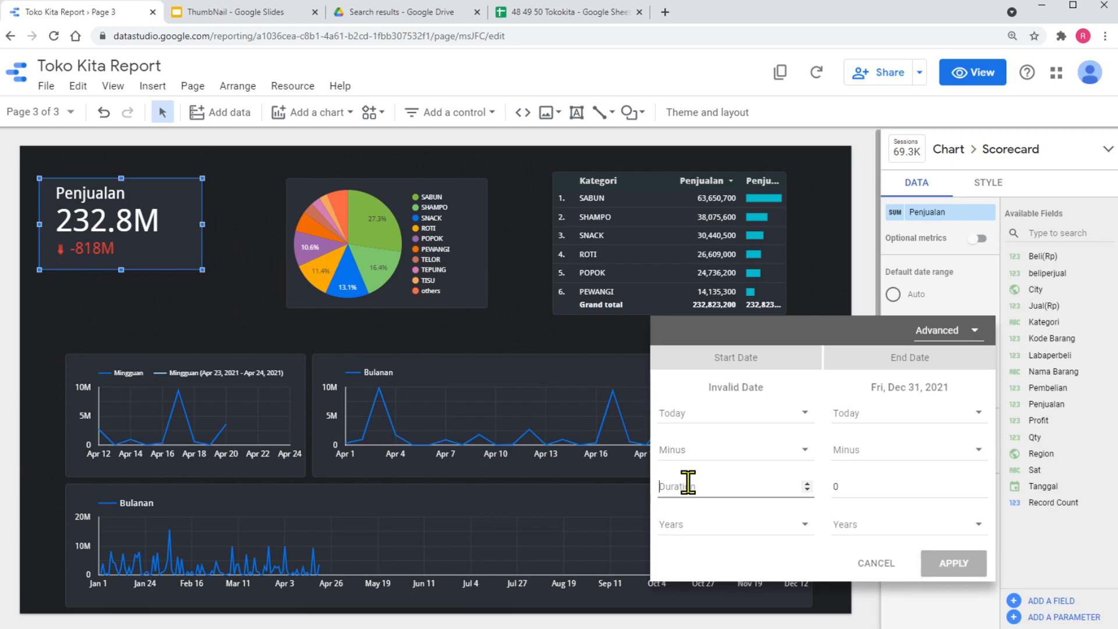
text(1)
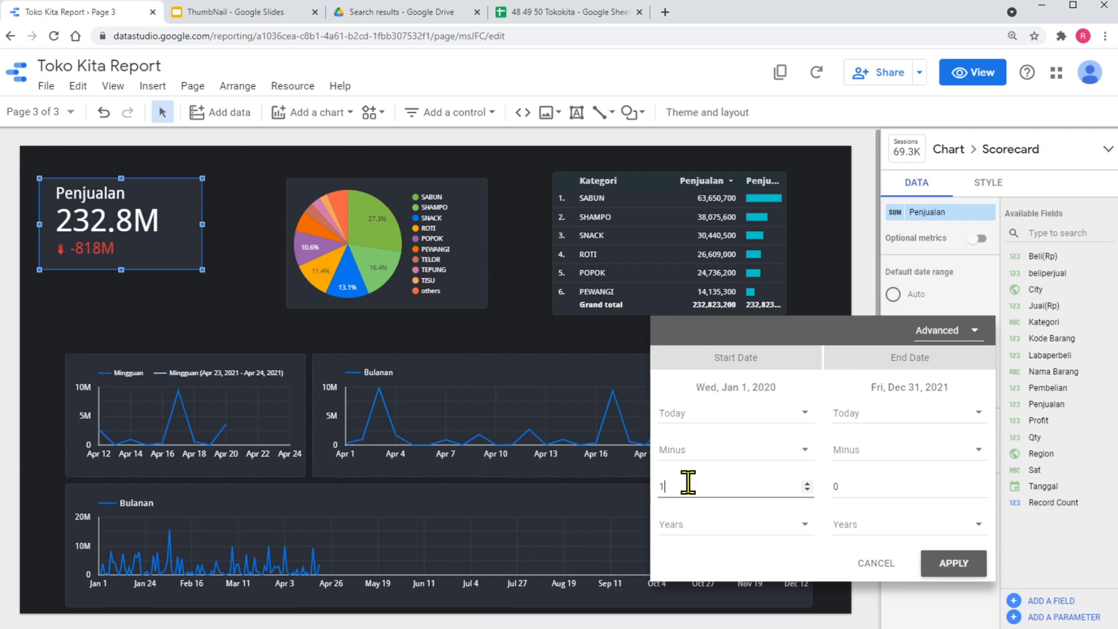
click(745, 530)
click(713, 417)
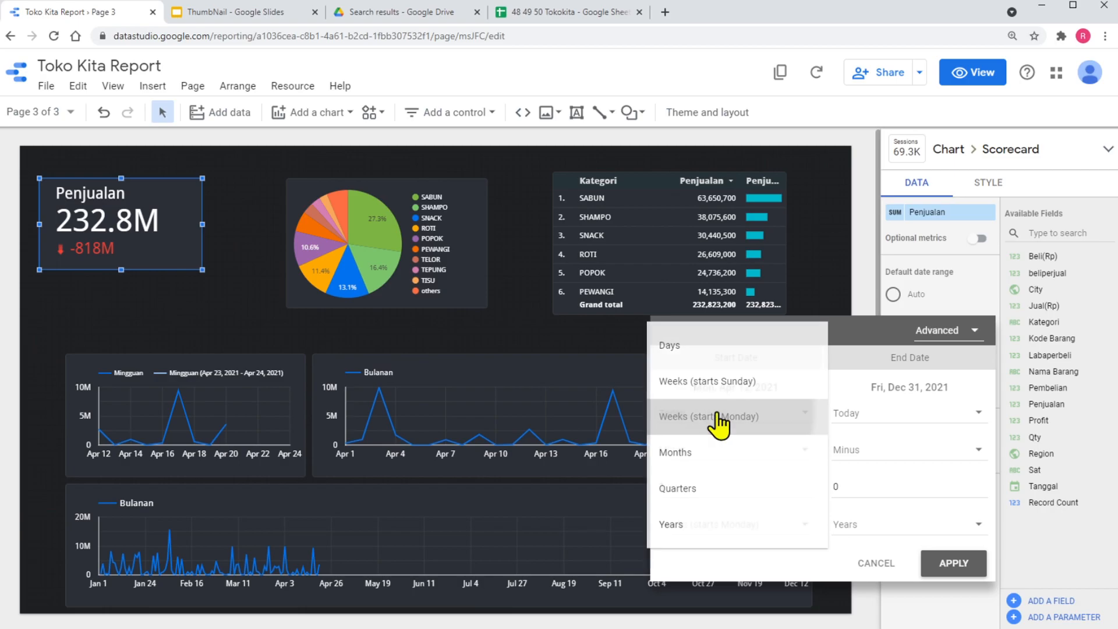
click(871, 488)
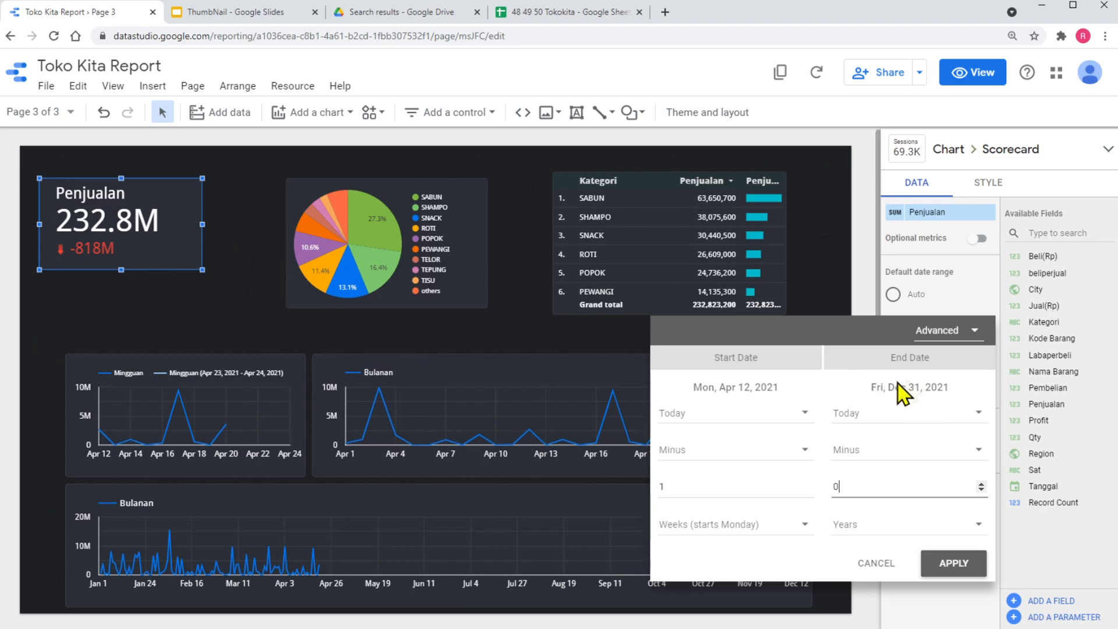
click(953, 560)
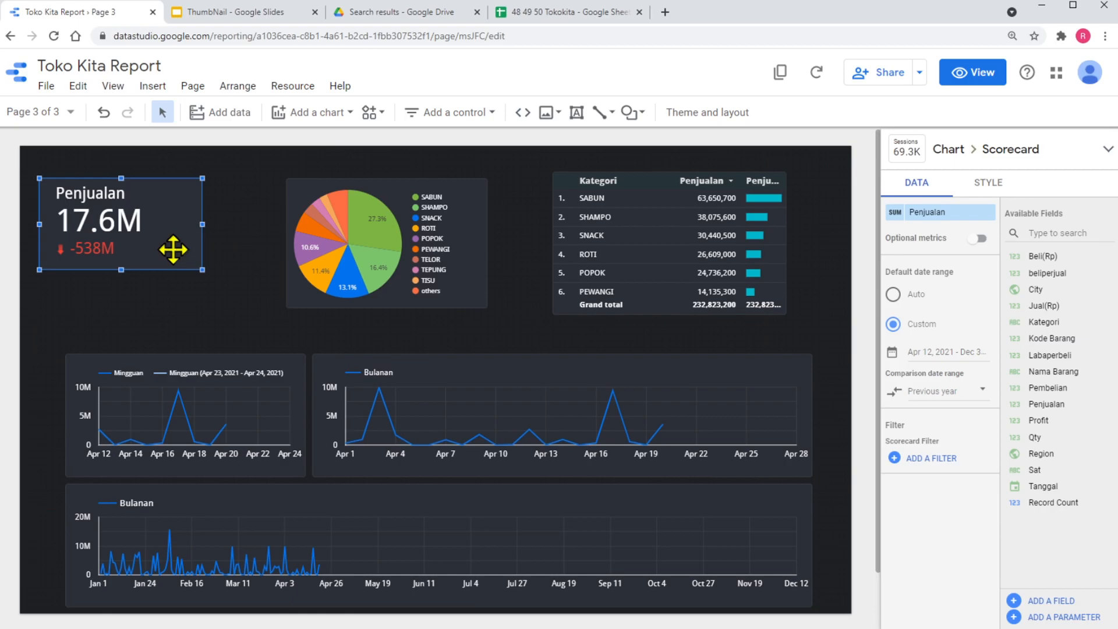
- Set the Penjualan scorecard's comparison date range to Previous period
click(980, 390)
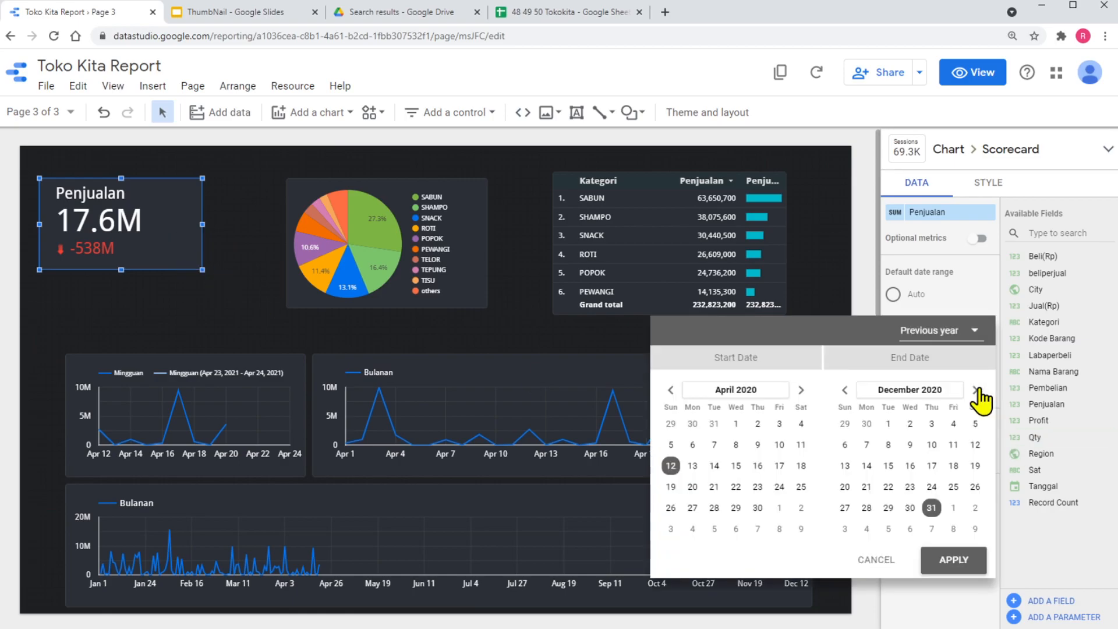
click(981, 333)
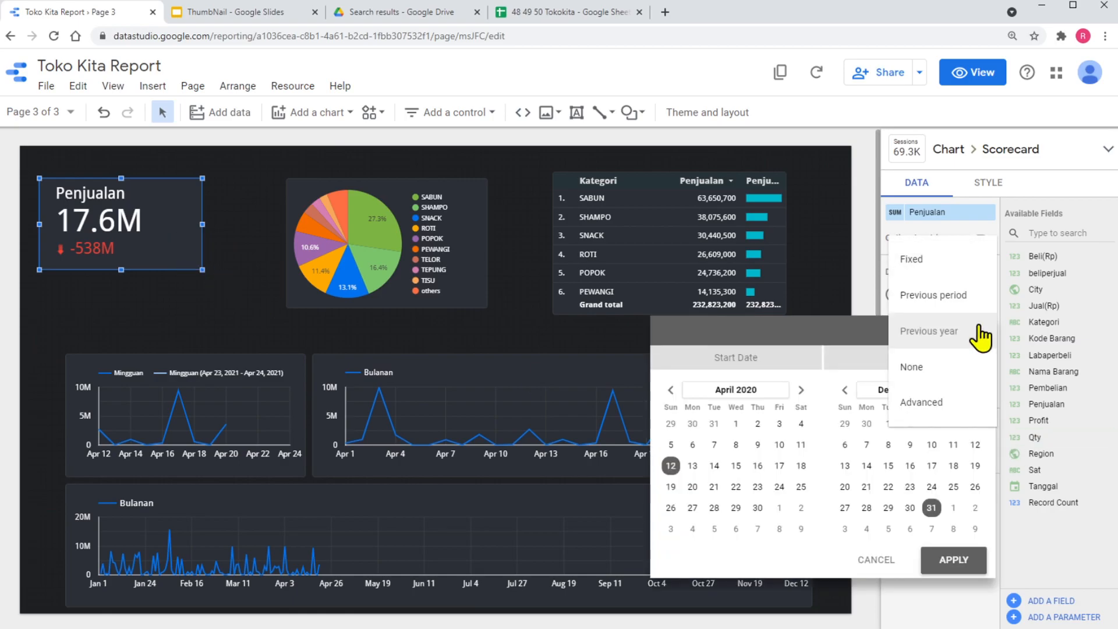
click(914, 300)
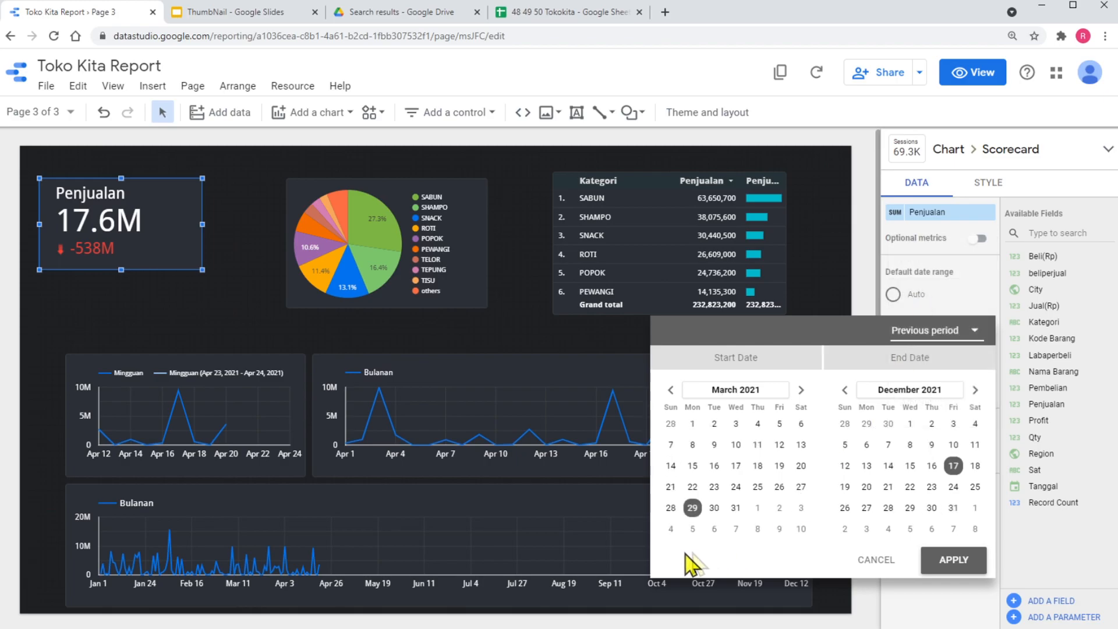
click(946, 541)
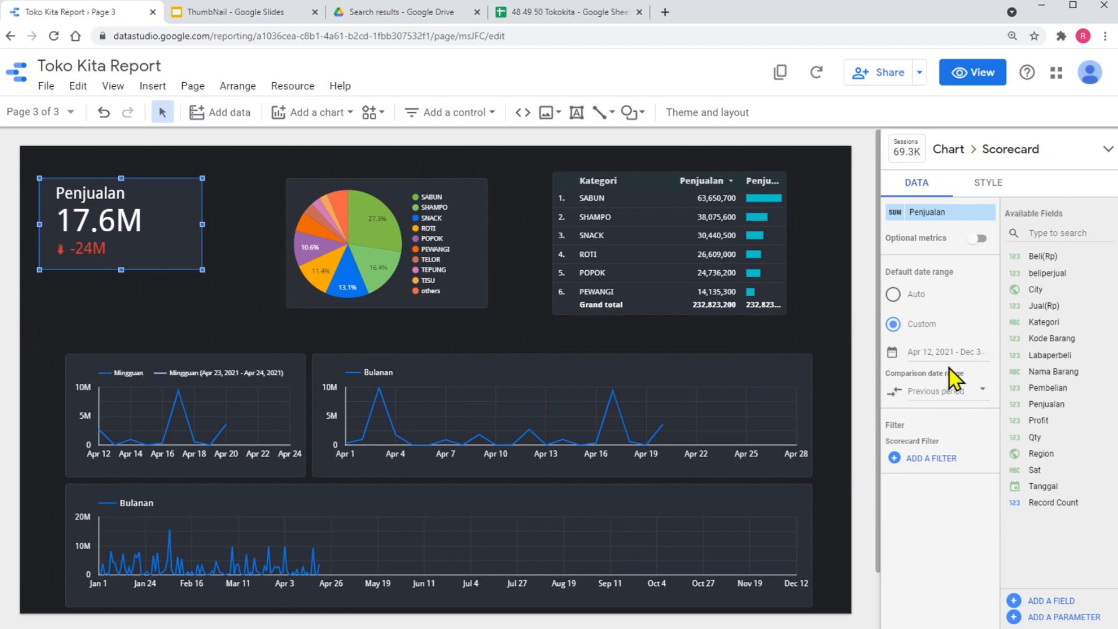
- Change the end date unit of the scorecard's advanced date range to Days and apply the range
click(939, 352)
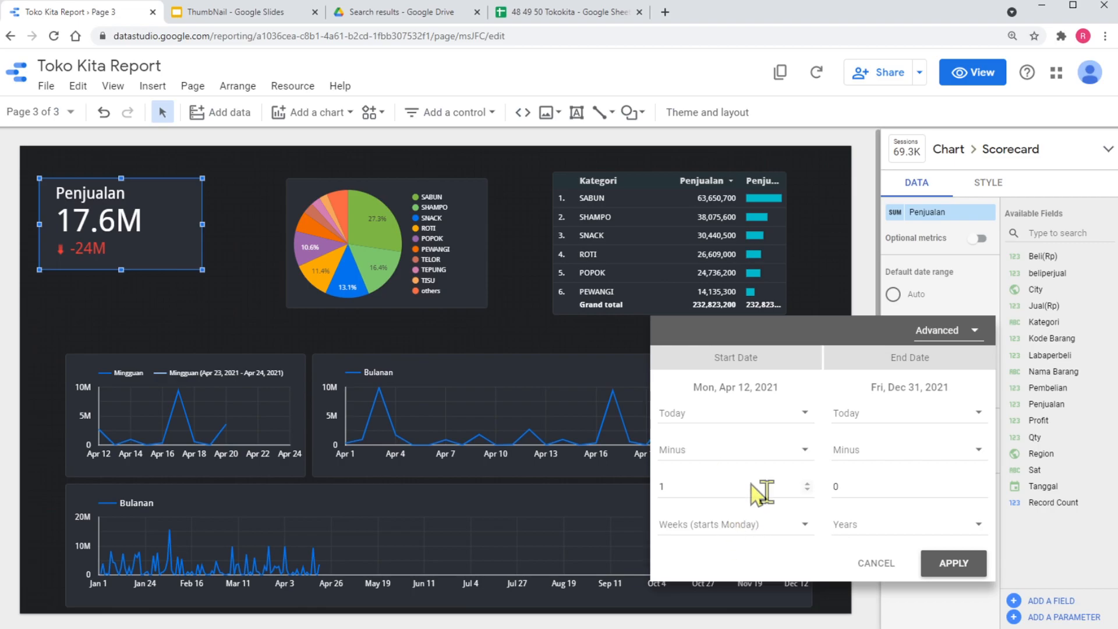
click(877, 534)
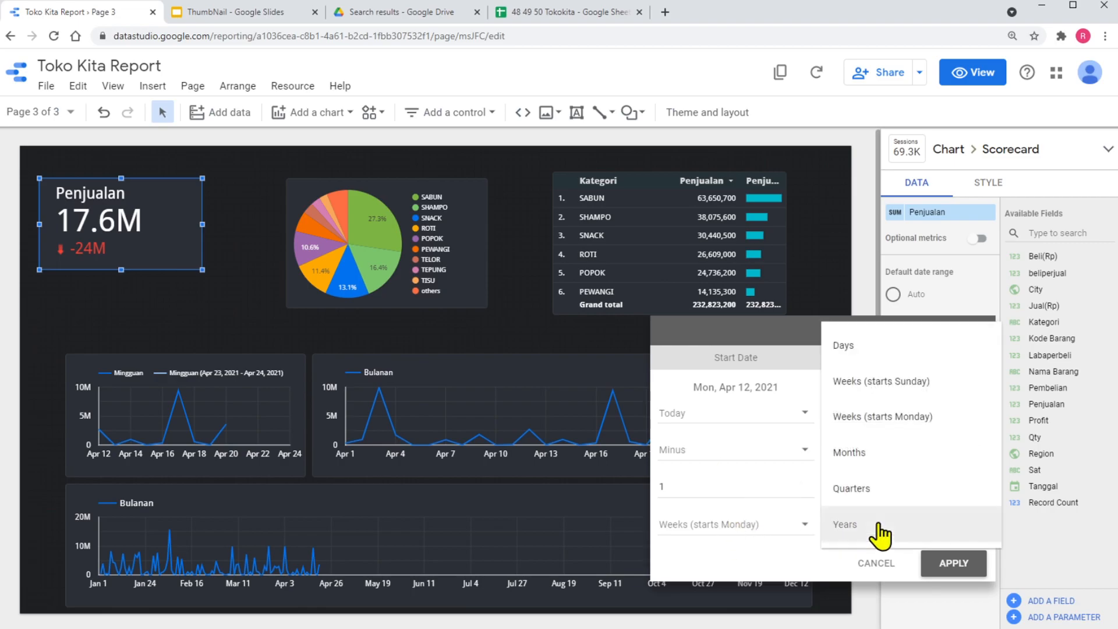
click(843, 348)
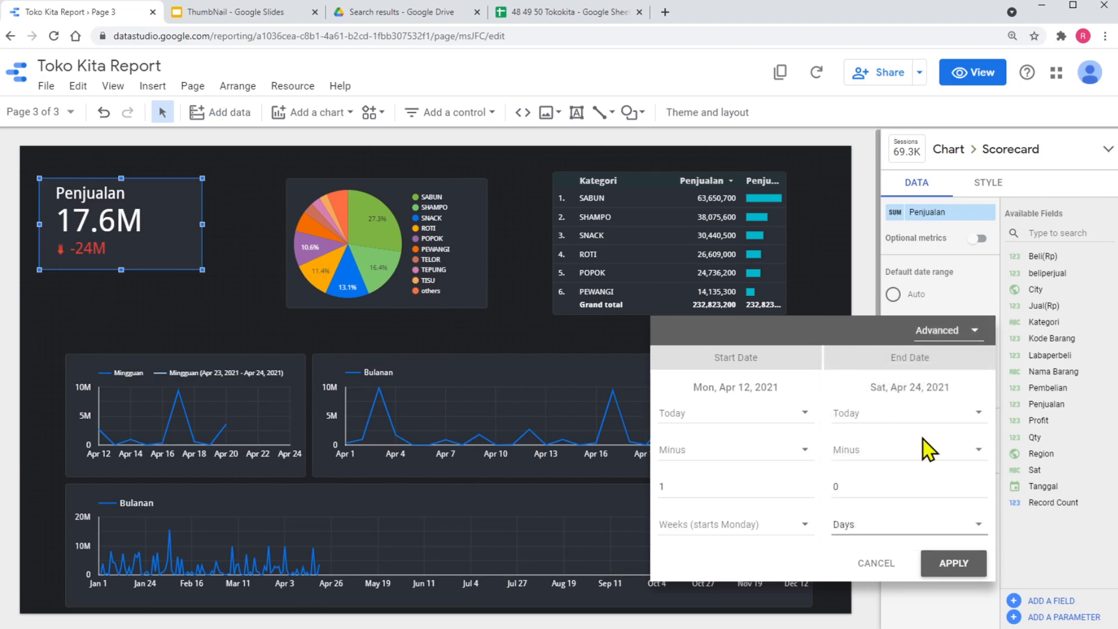
click(967, 562)
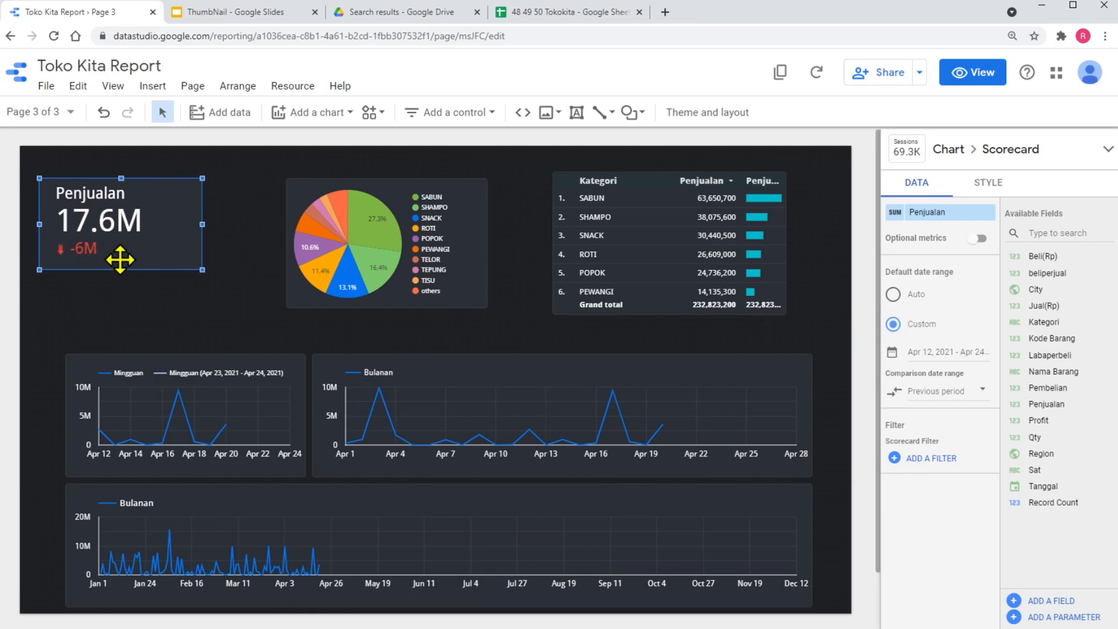
- Enlarge the Penjualan scorecard to fill the space beside the pie chart and set its label font size to 60px
drag(202, 270, 267, 326)
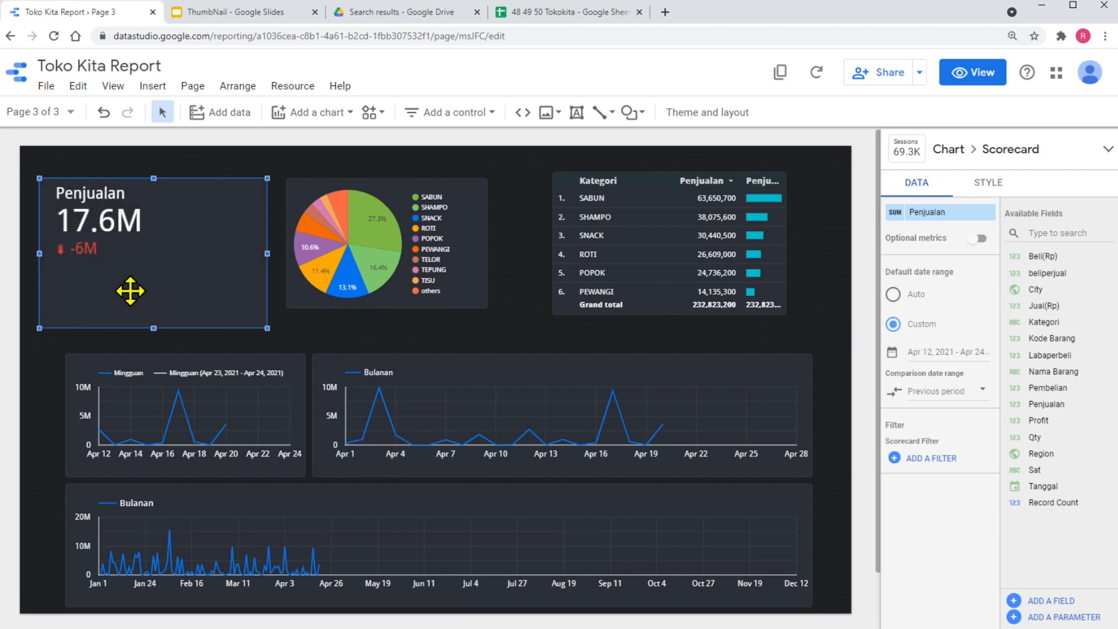
click(987, 183)
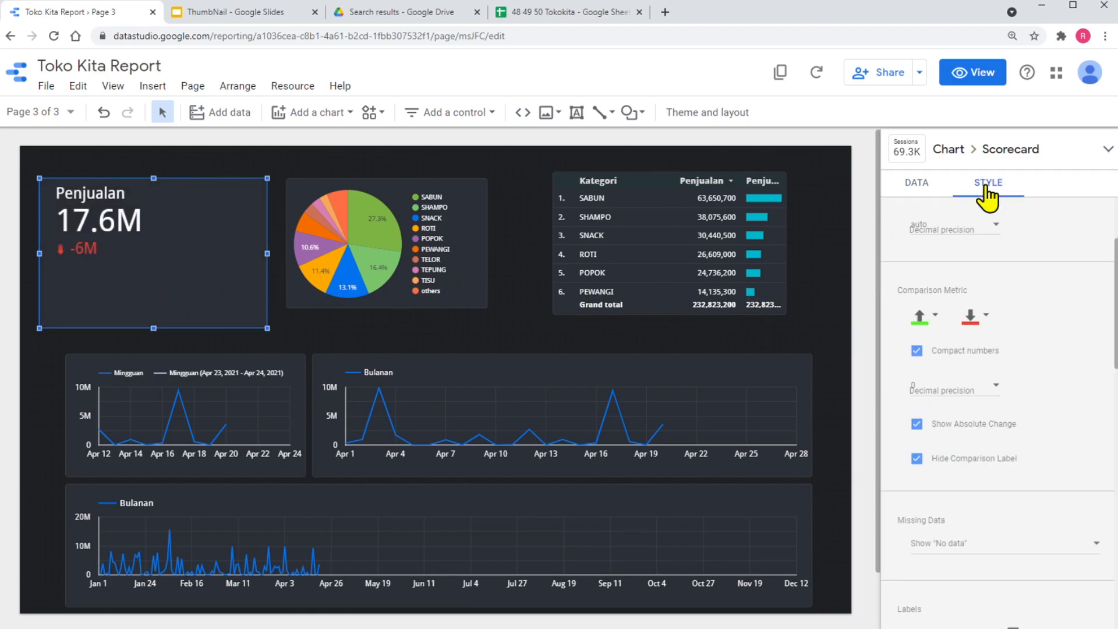
scroll(985, 402, up, 3)
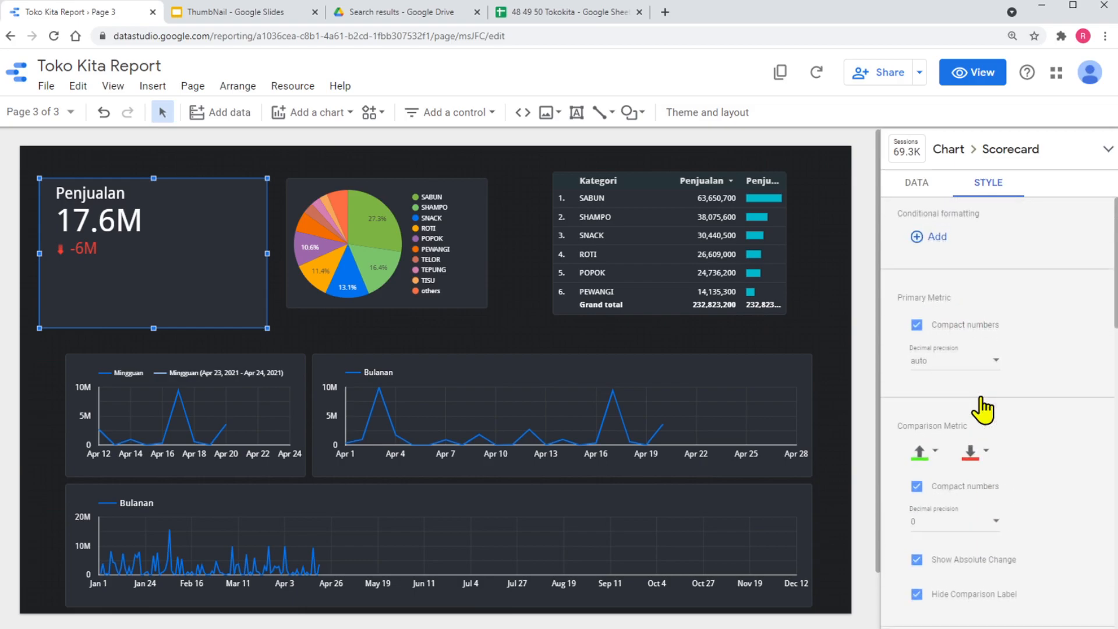
scroll(978, 407, down, 5)
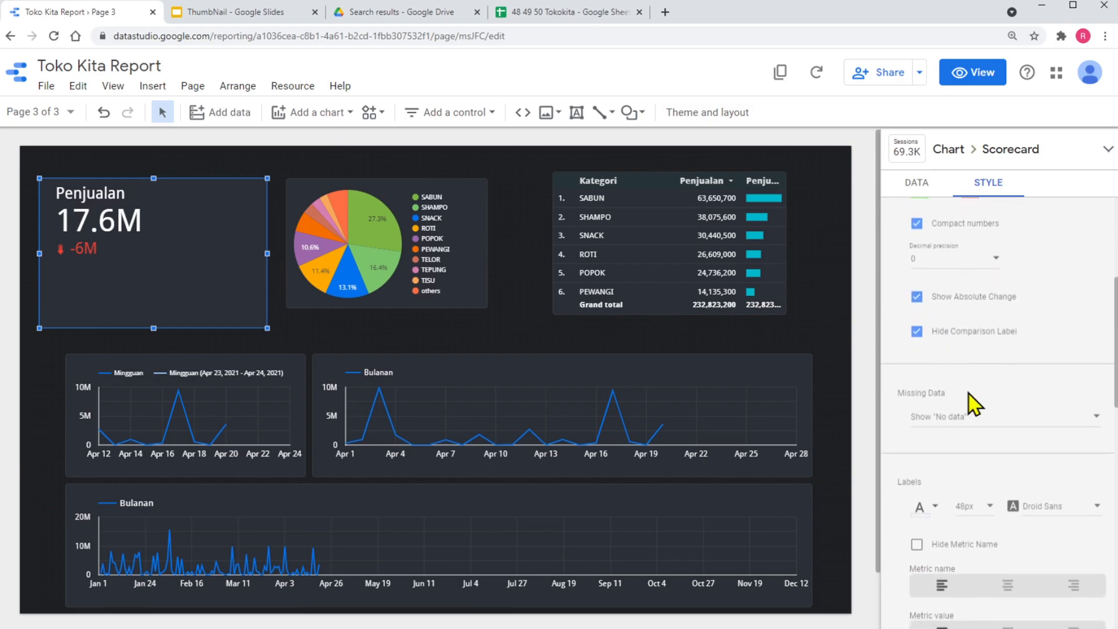
scroll(974, 401, down, 3)
click(990, 365)
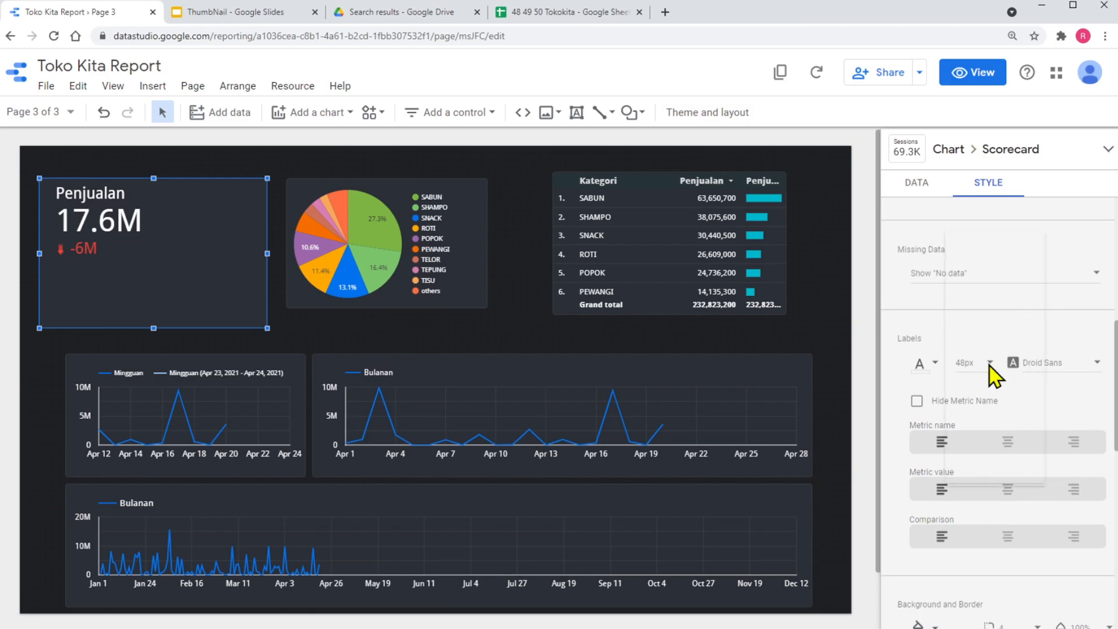
click(980, 412)
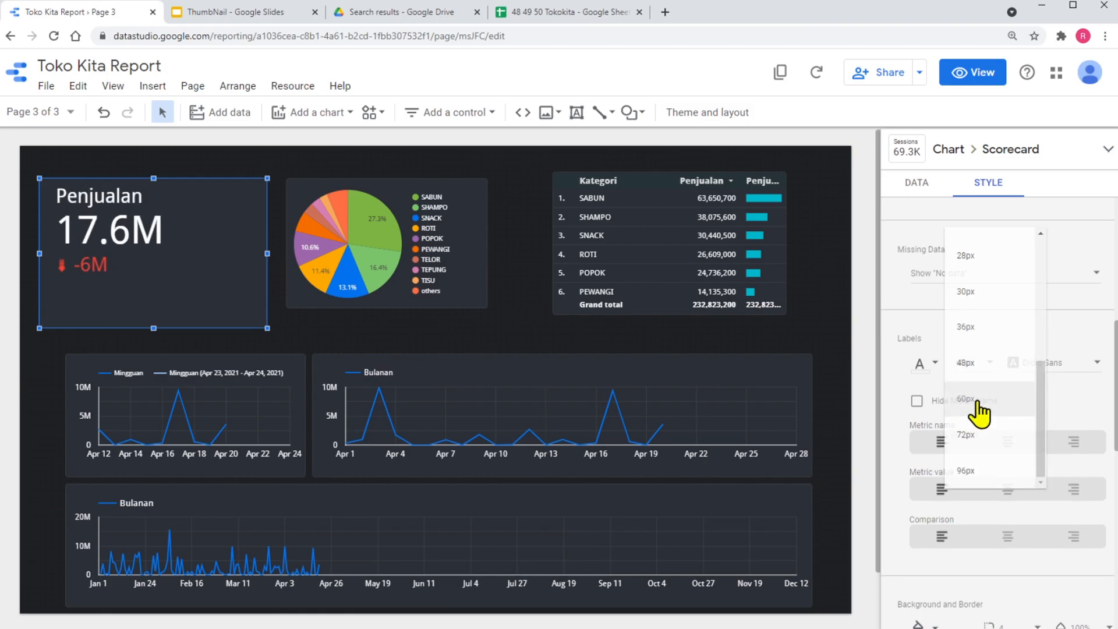
- Set the Penjualan scorecard's label font size to 72px and reduce the card's height slightly
click(990, 365)
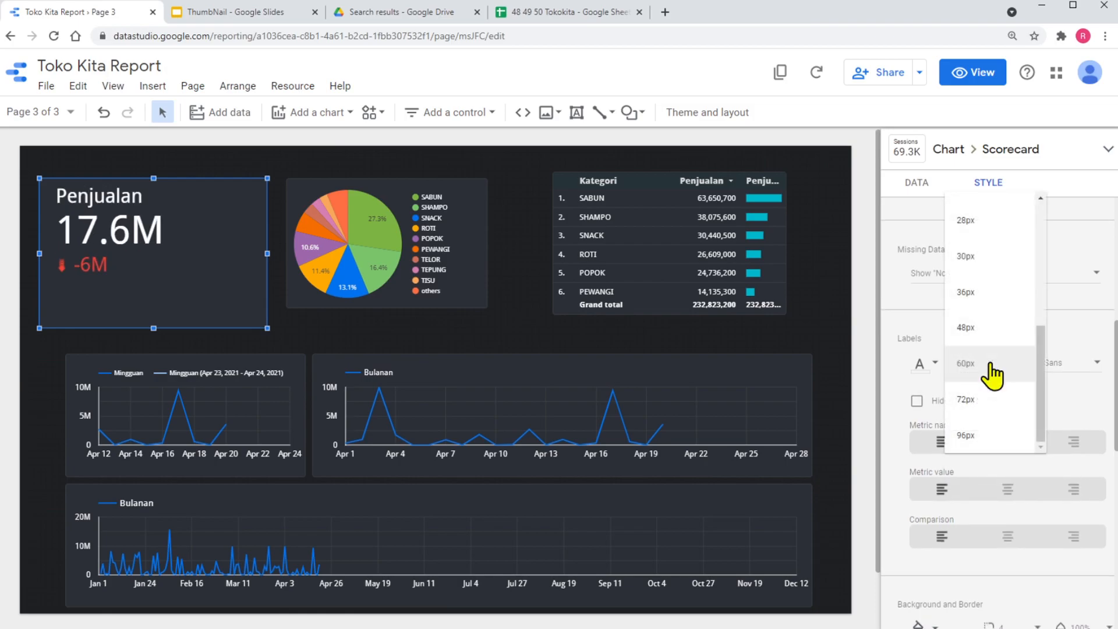
click(978, 402)
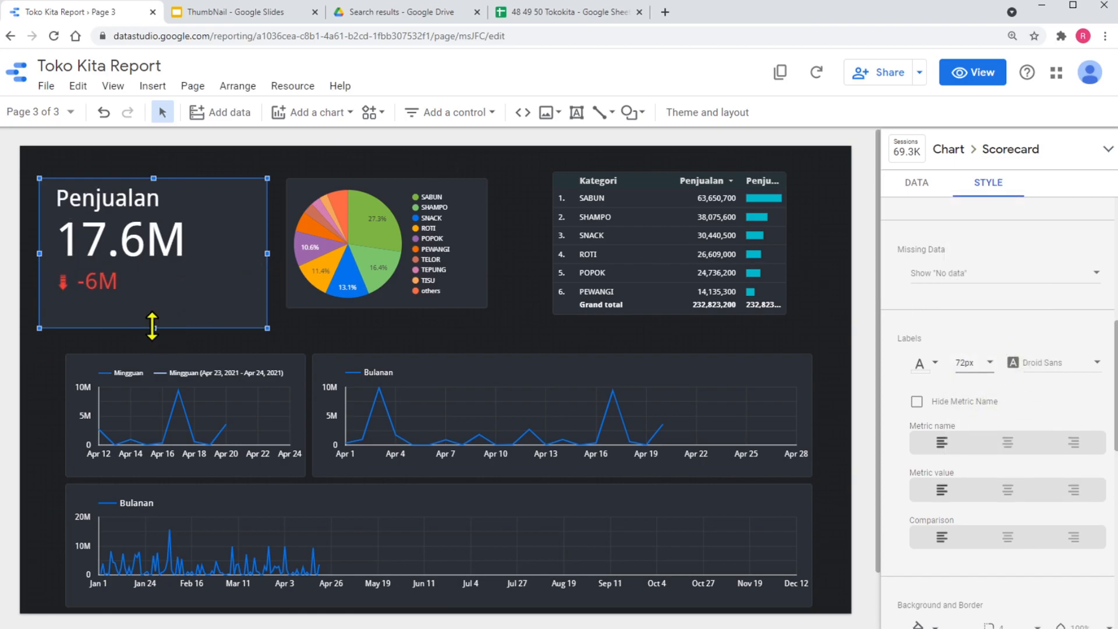
click(515, 289)
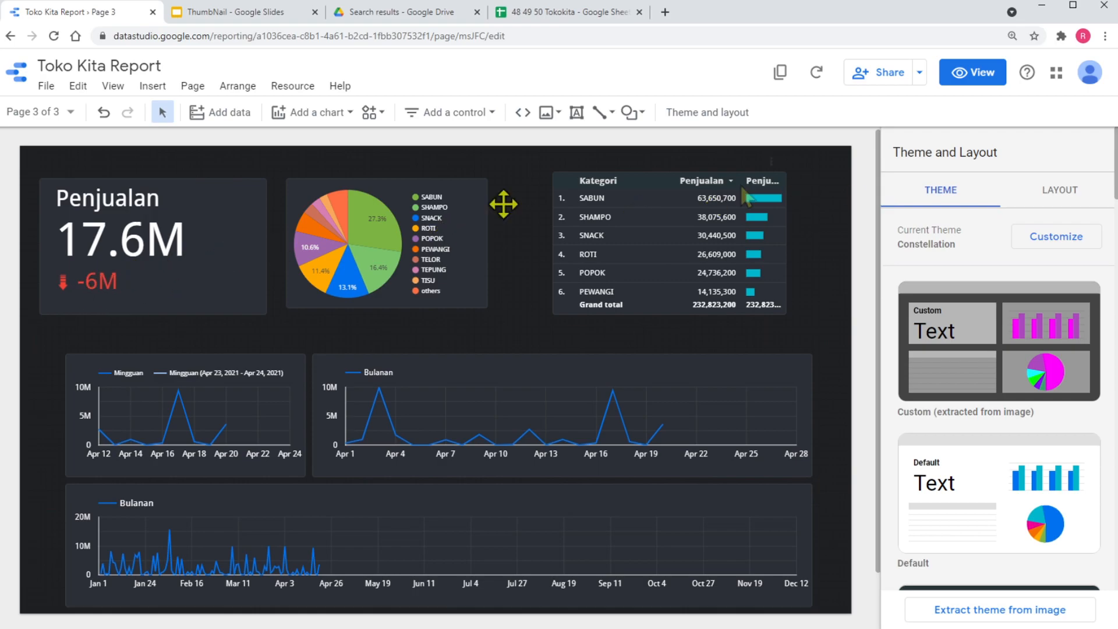
click(1052, 193)
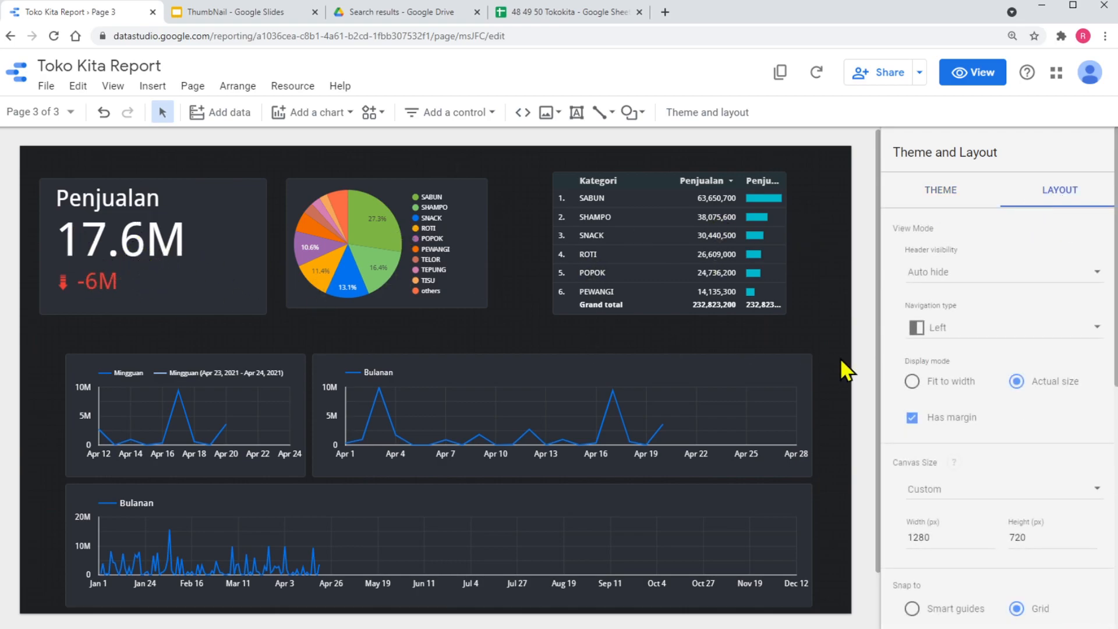
- Turn off Show Absolute Change for the Penjualan scorecard's comparison metric and turn it back on
click(255, 304)
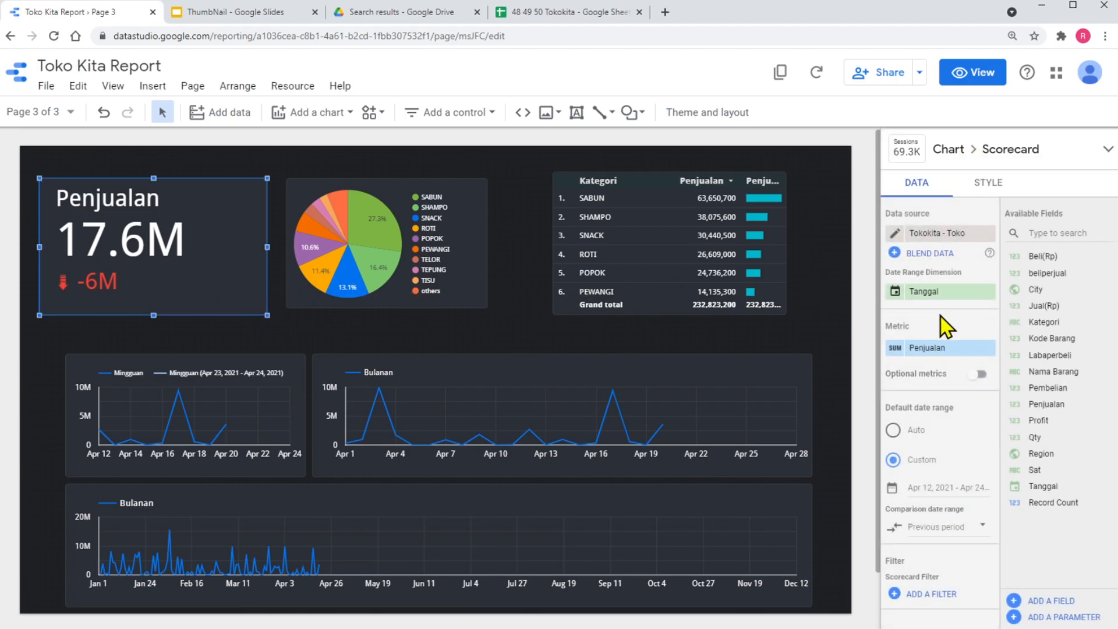
click(991, 185)
scroll(936, 398, down, 3)
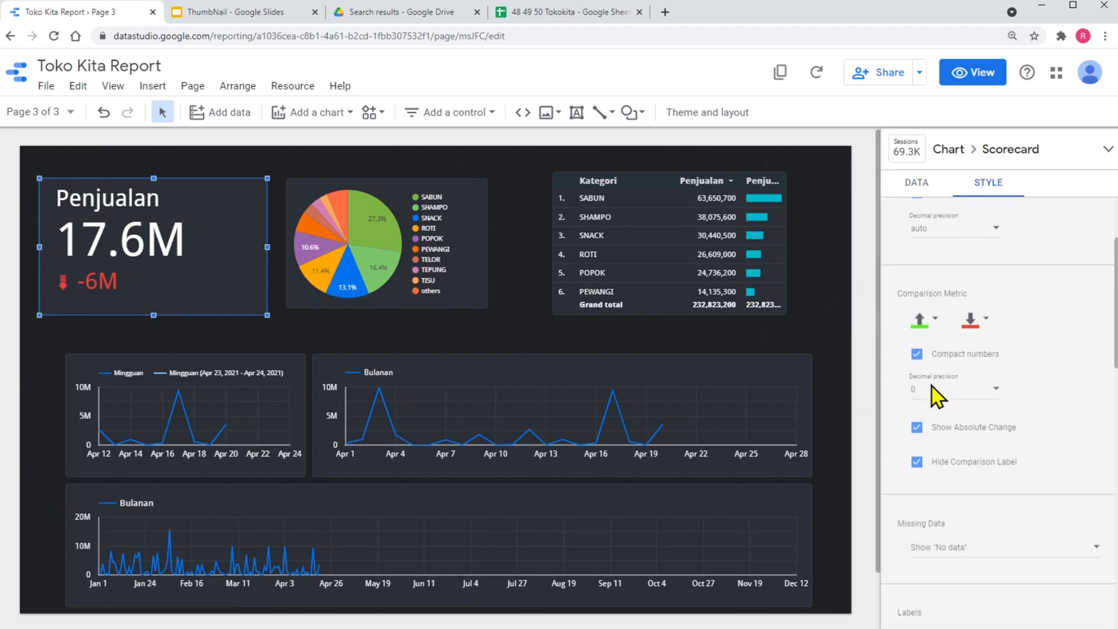
click(917, 430)
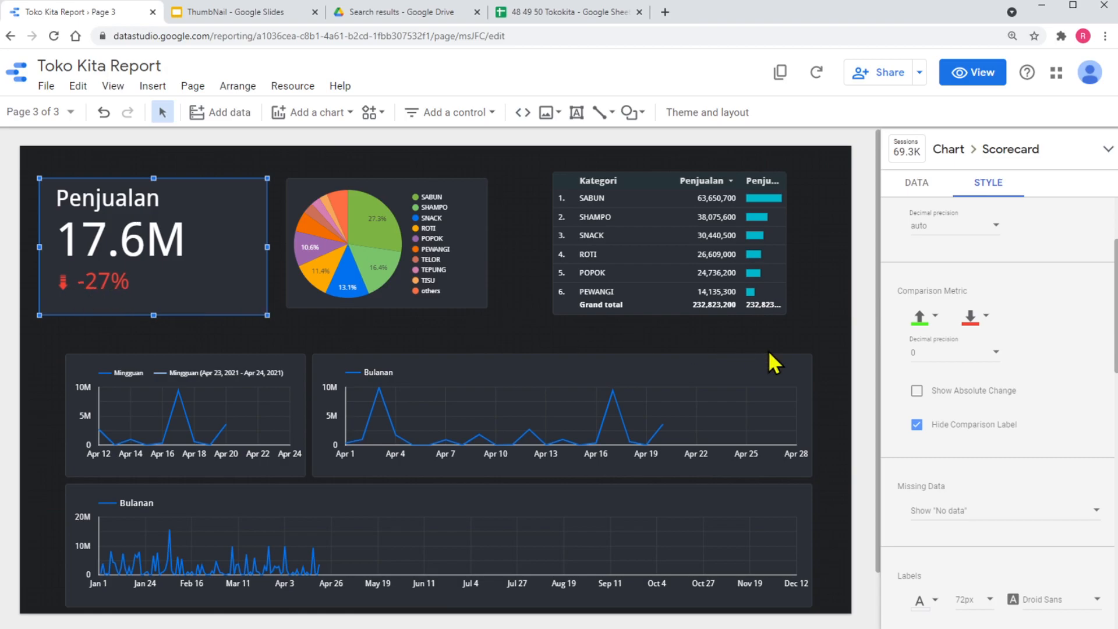
click(918, 391)
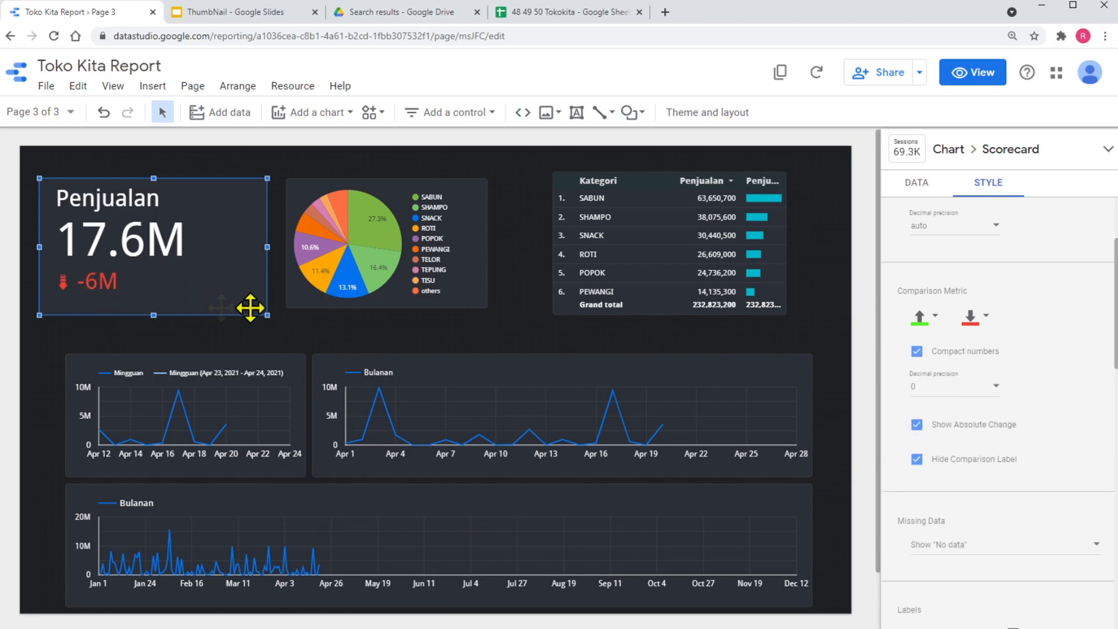
- Switch the Kategori pie chart's custom default date range to Advanced
click(450, 262)
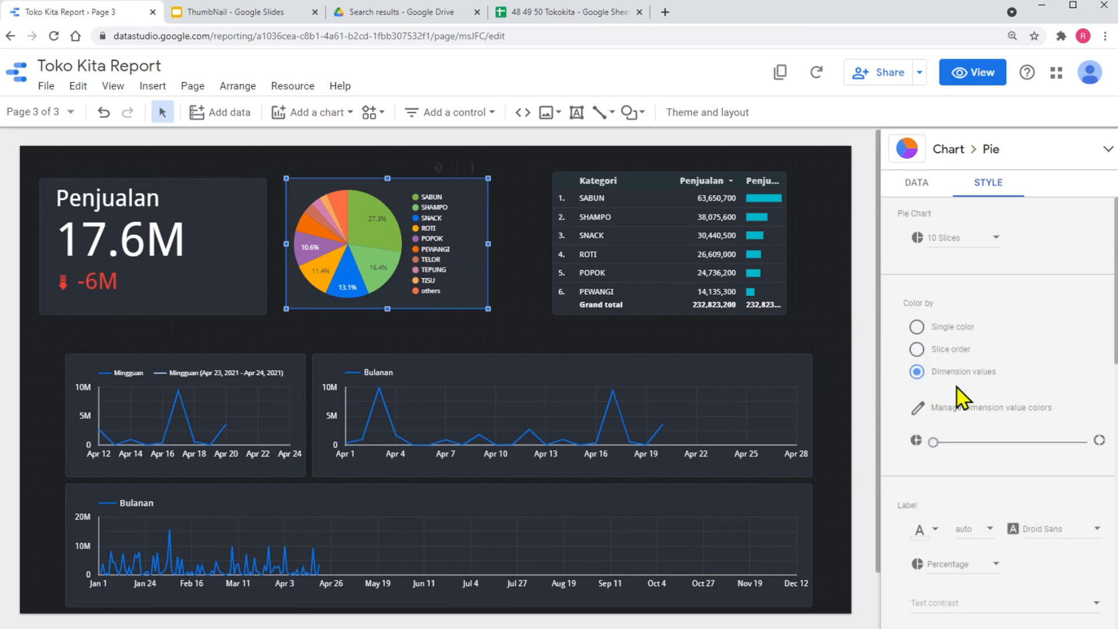
scroll(955, 358, down, 8)
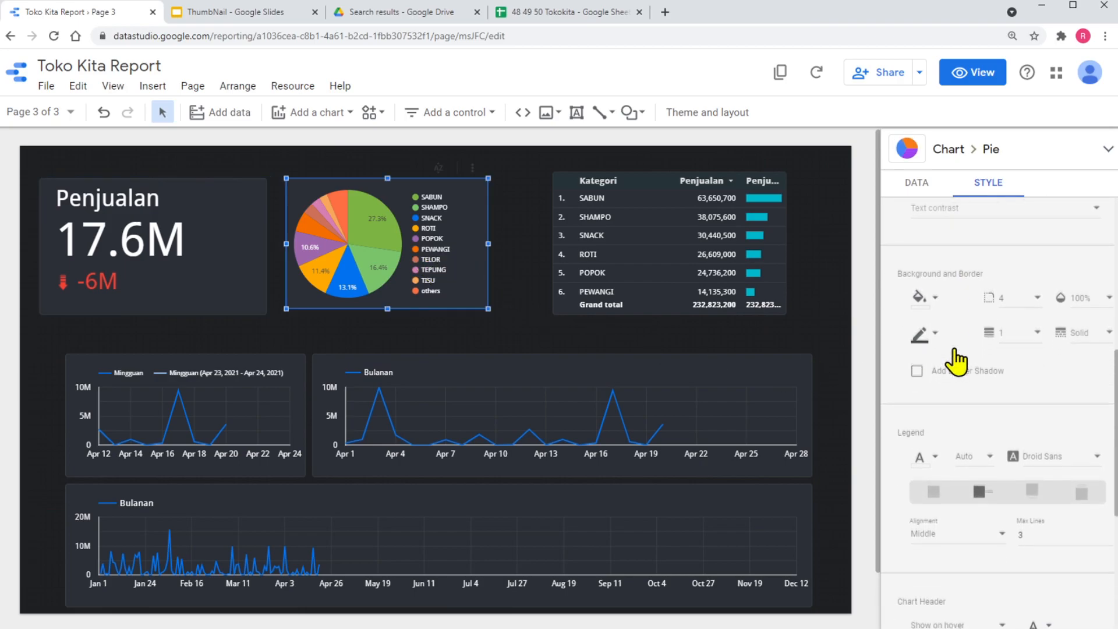
scroll(955, 361, down, 5)
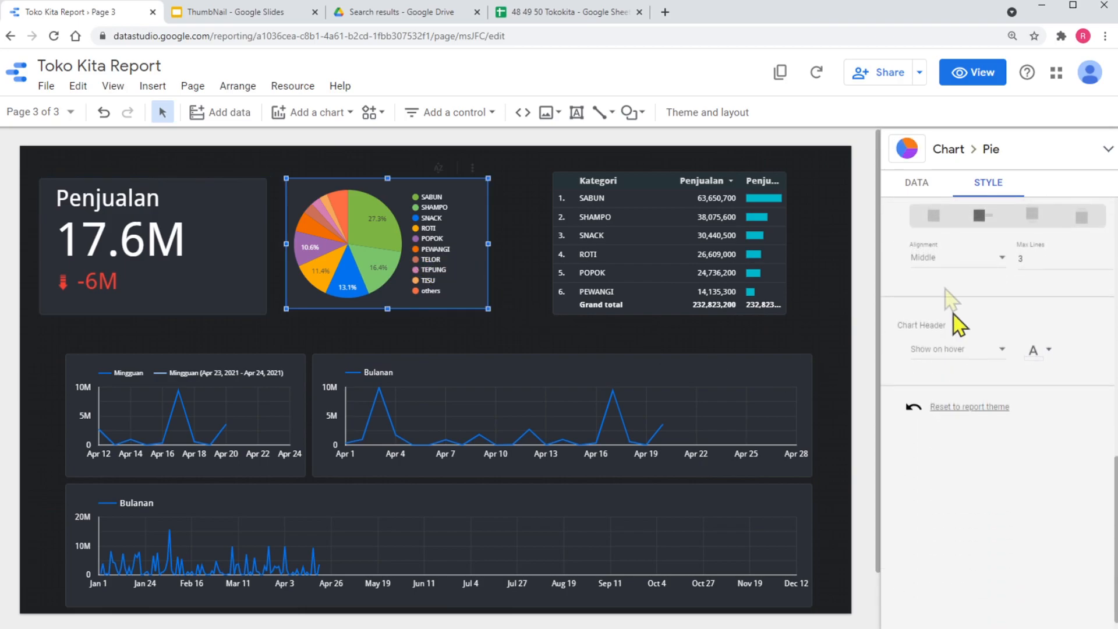
click(914, 184)
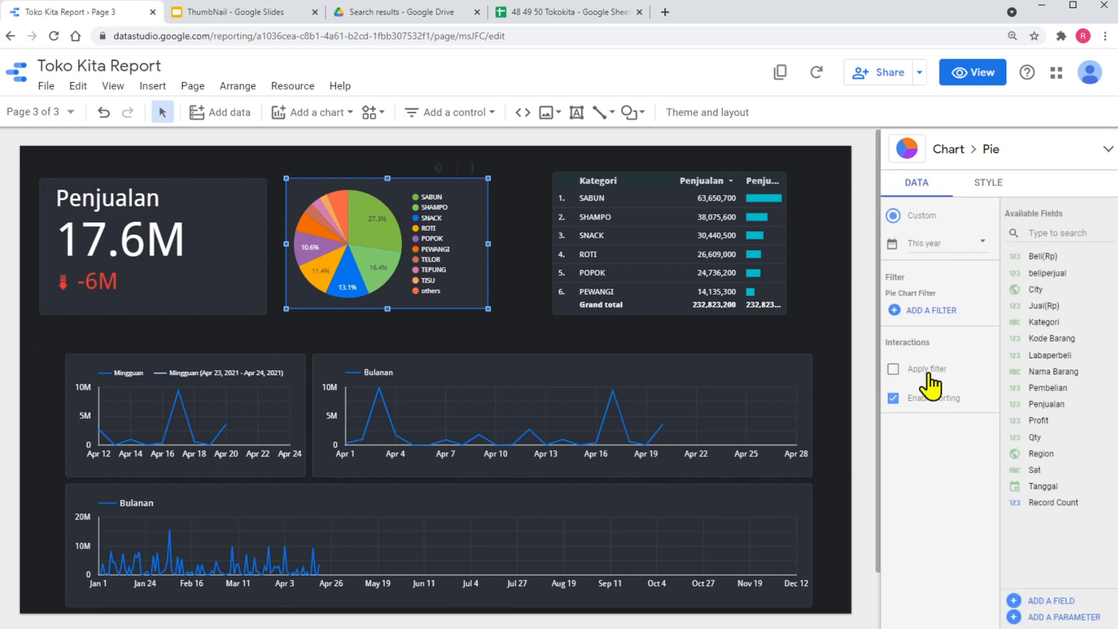
scroll(929, 410, up, 3)
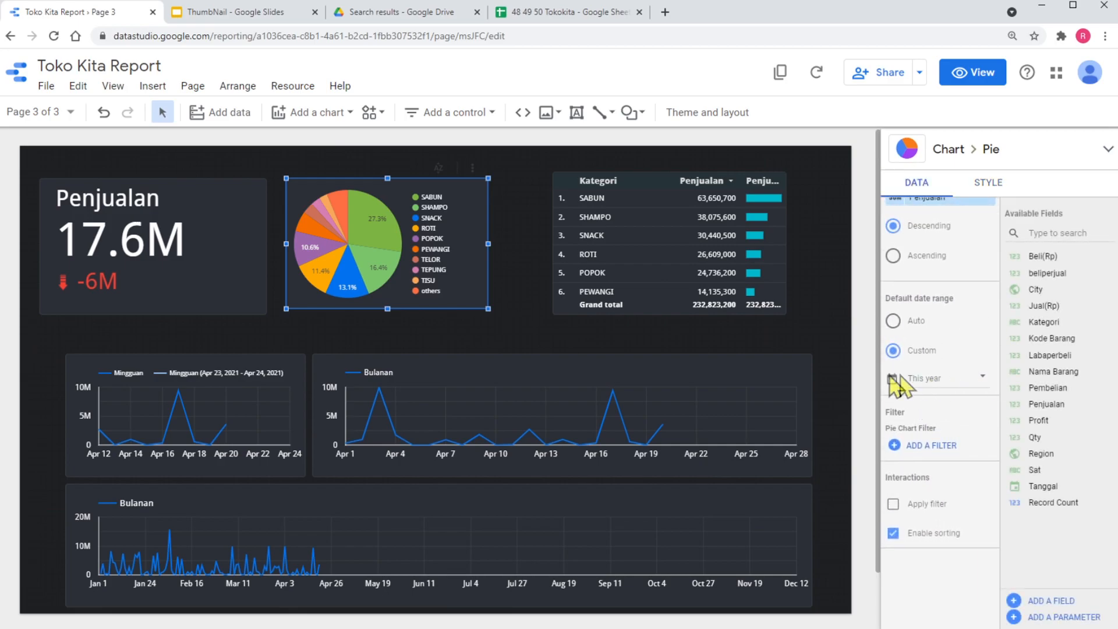
click(980, 378)
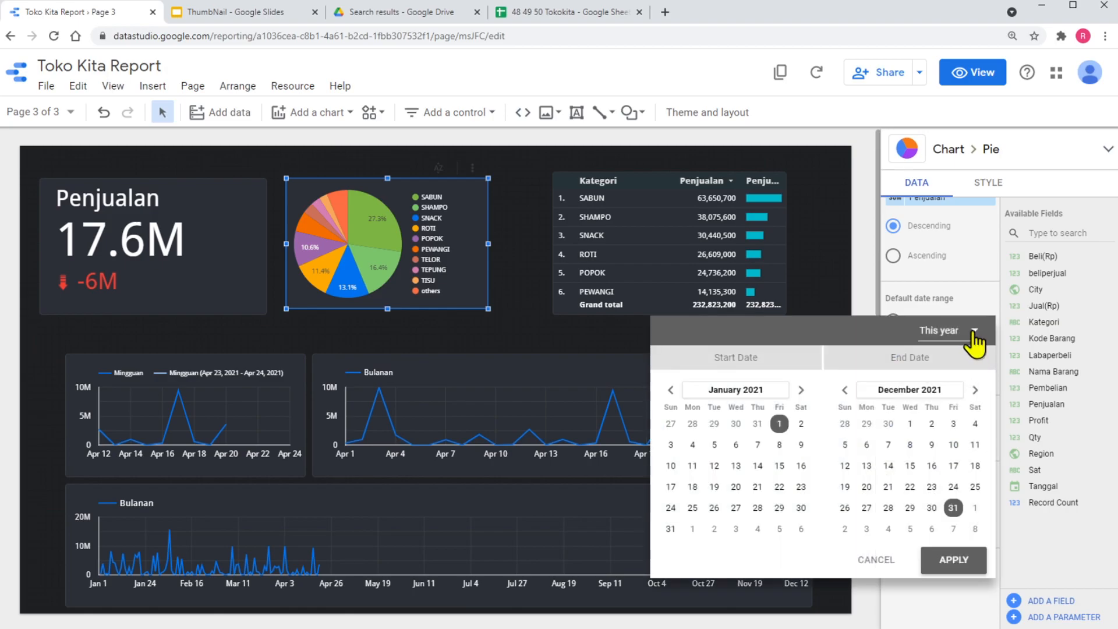
click(973, 341)
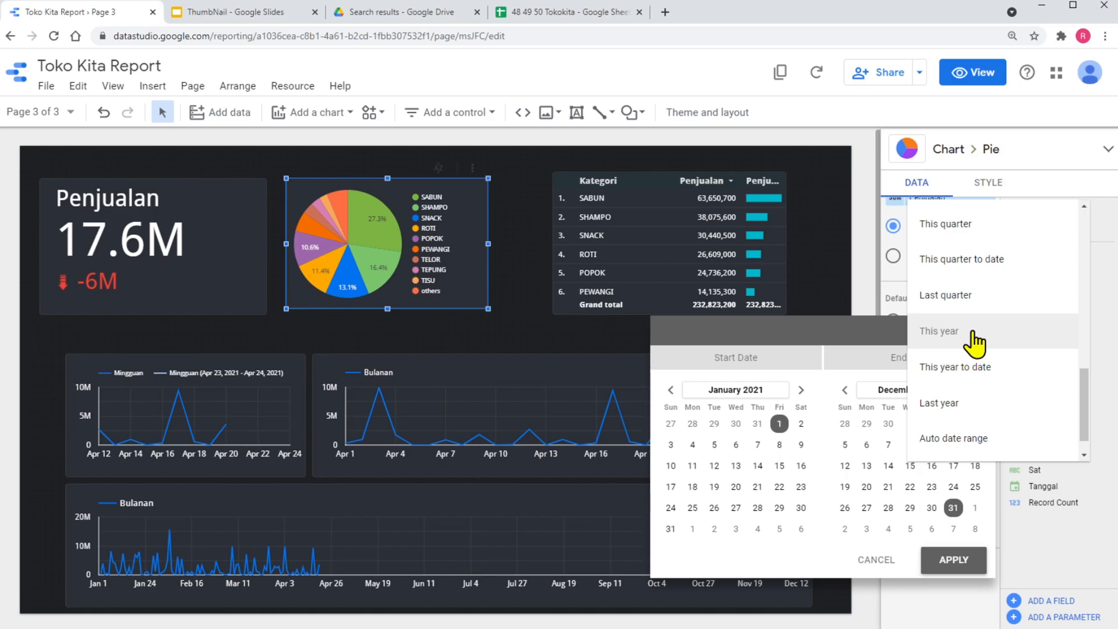
scroll(973, 341, down, 1)
click(943, 444)
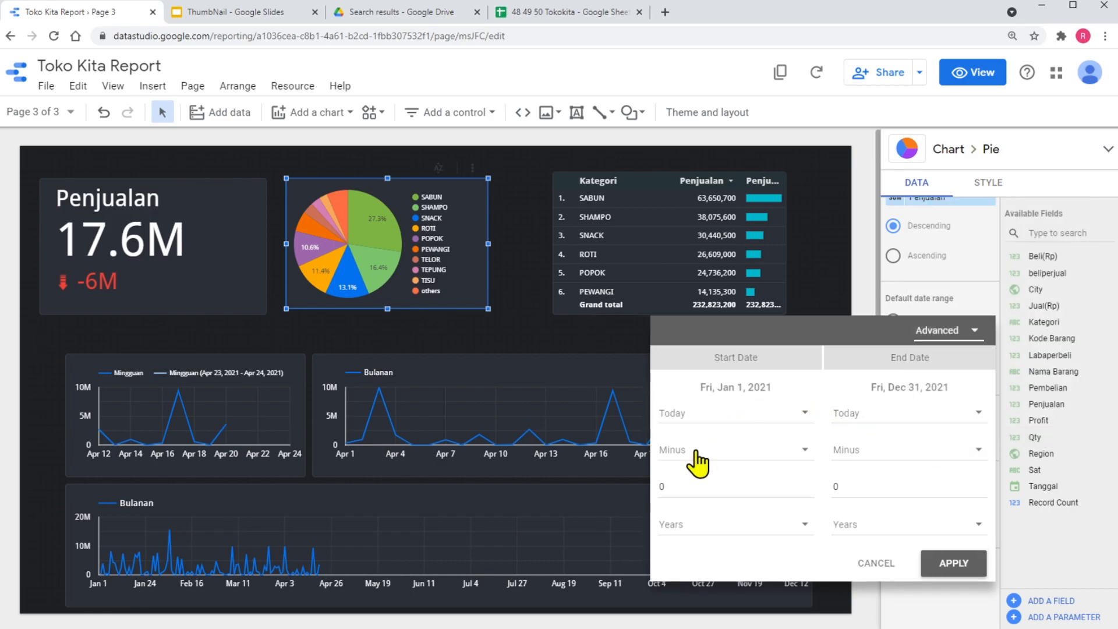
- Set the pie chart's start date to today minus 1, using Weeks (starts Monday)
click(690, 487)
key(BackSpace)
text(1)
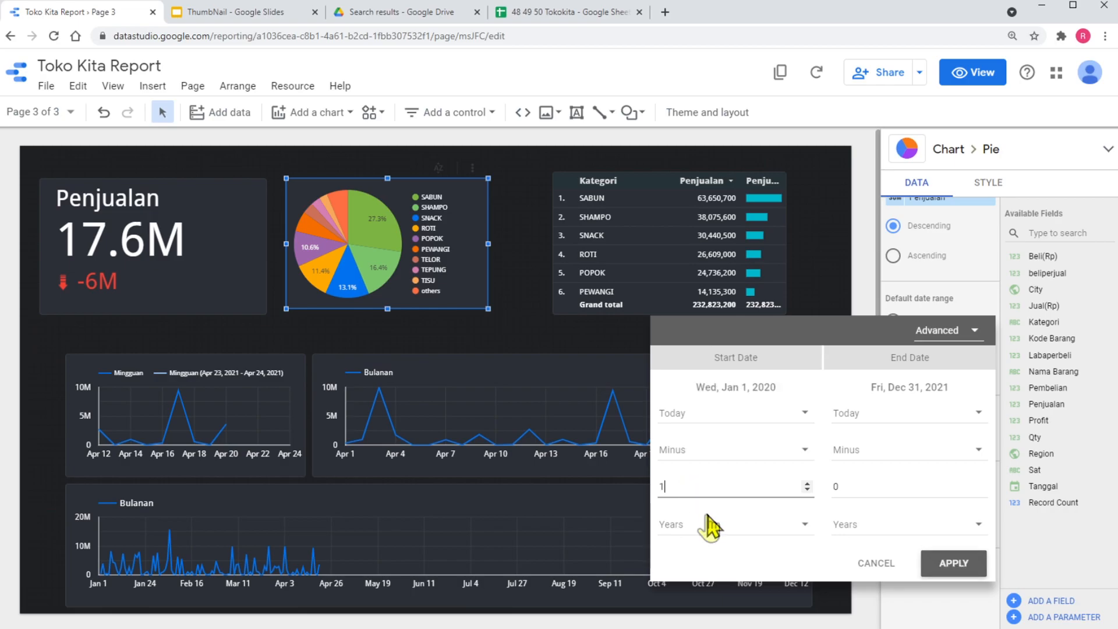
click(711, 524)
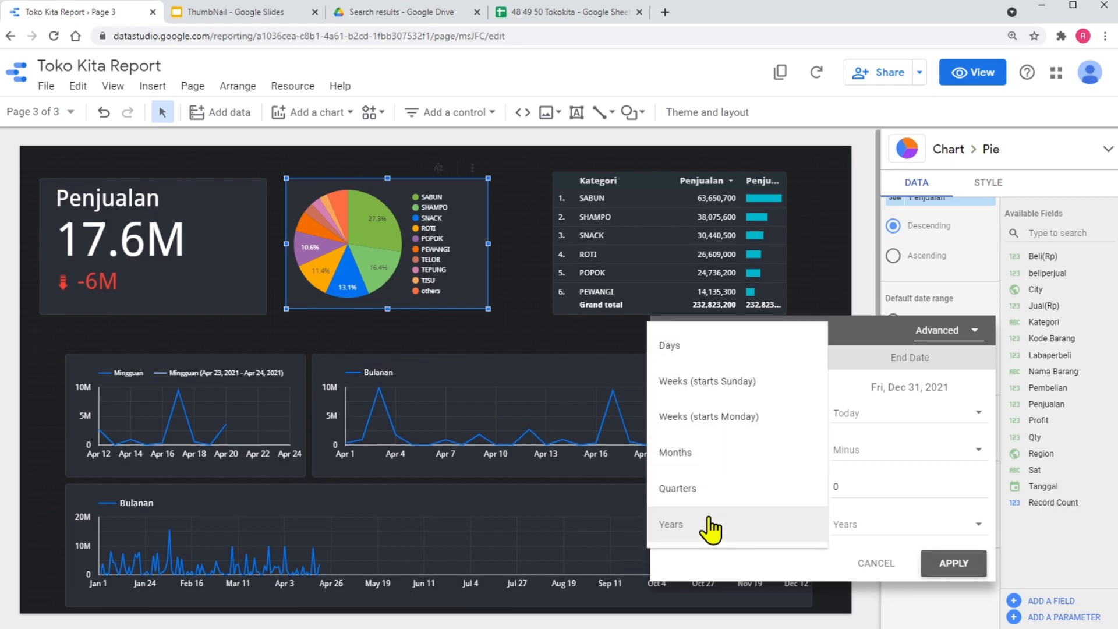
click(704, 418)
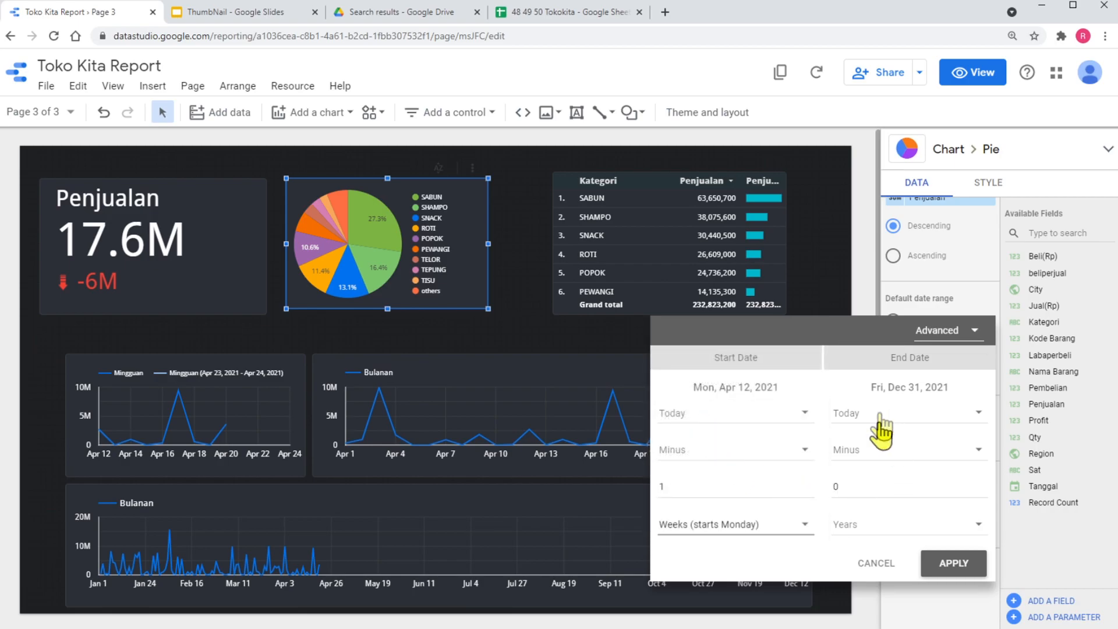
- Set the pie chart's end date unit to Days and apply the date range
click(854, 488)
click(858, 527)
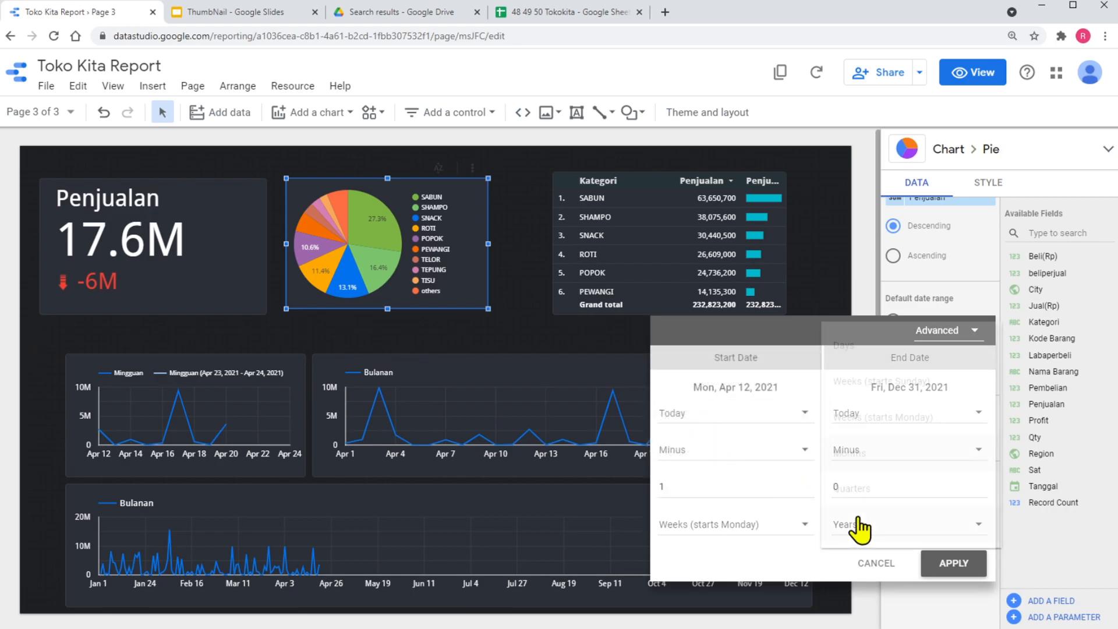
click(845, 351)
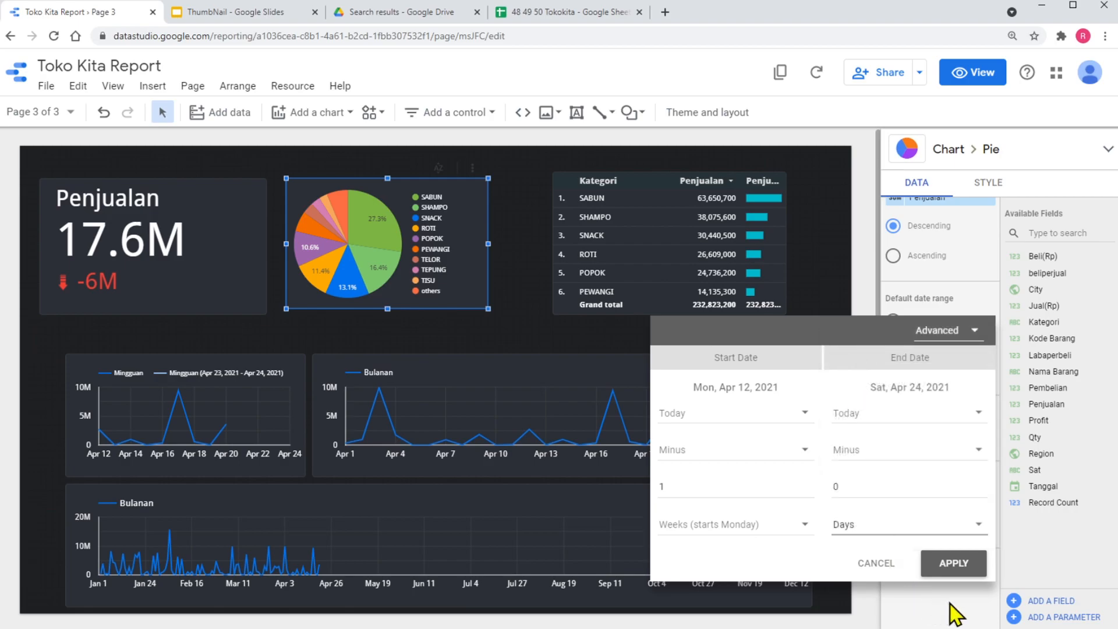
click(951, 564)
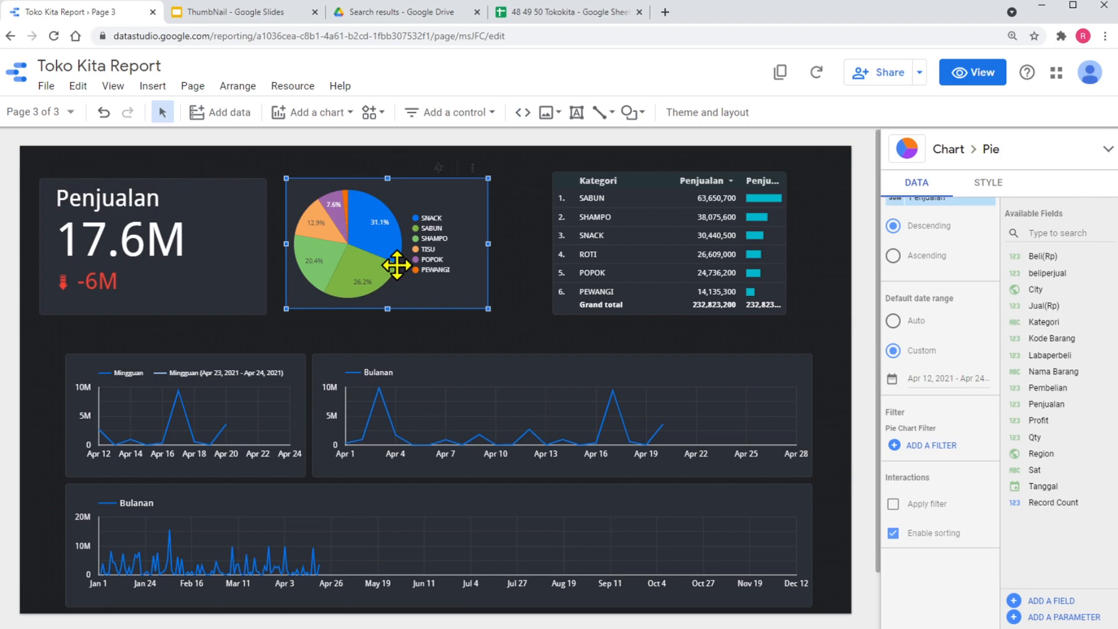
- Hide the pie chart's legend, and enlarge and shift the chart to match the scorecard's height between the scorecard and table
click(988, 182)
click(1032, 347)
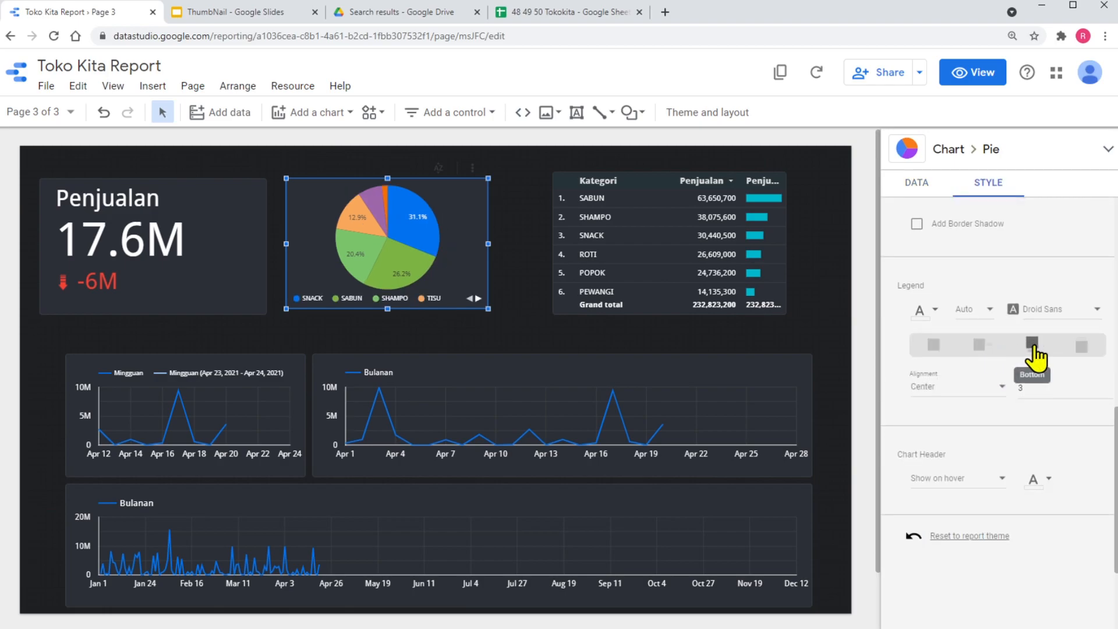
click(1081, 348)
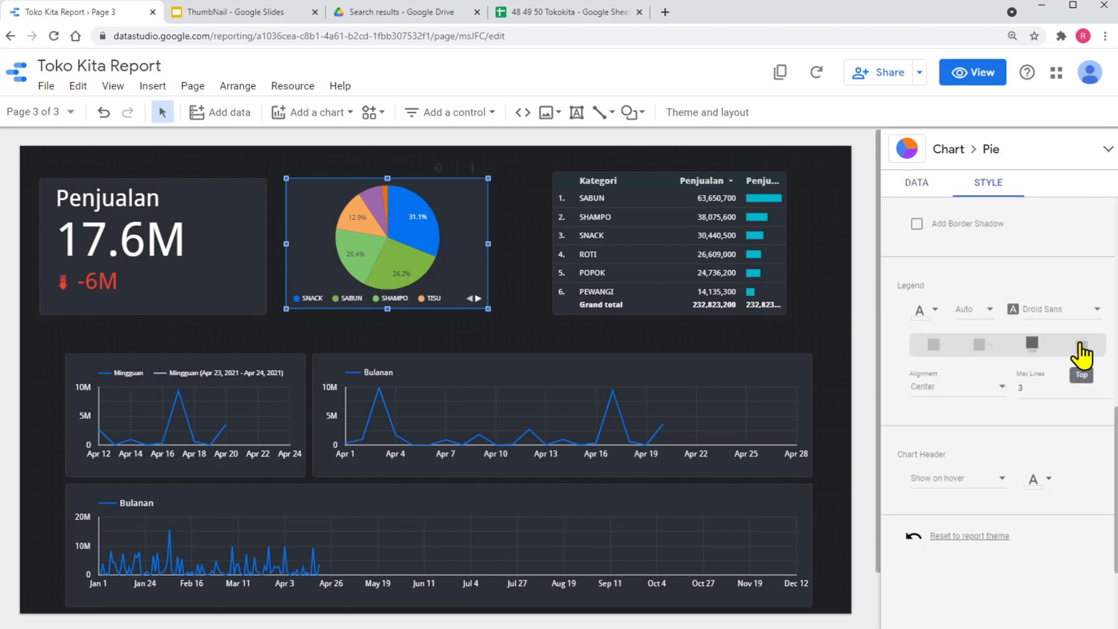
click(933, 347)
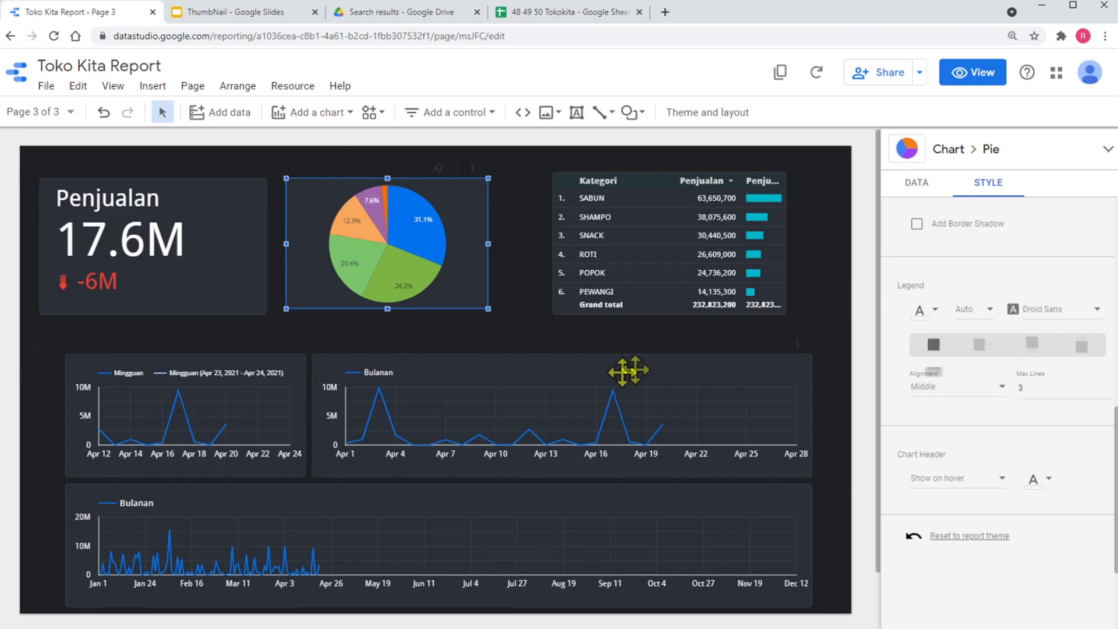
mouse_move(385, 307)
mouse_down()
mouse_move(392, 320)
mouse_move(407, 308)
mouse_up()
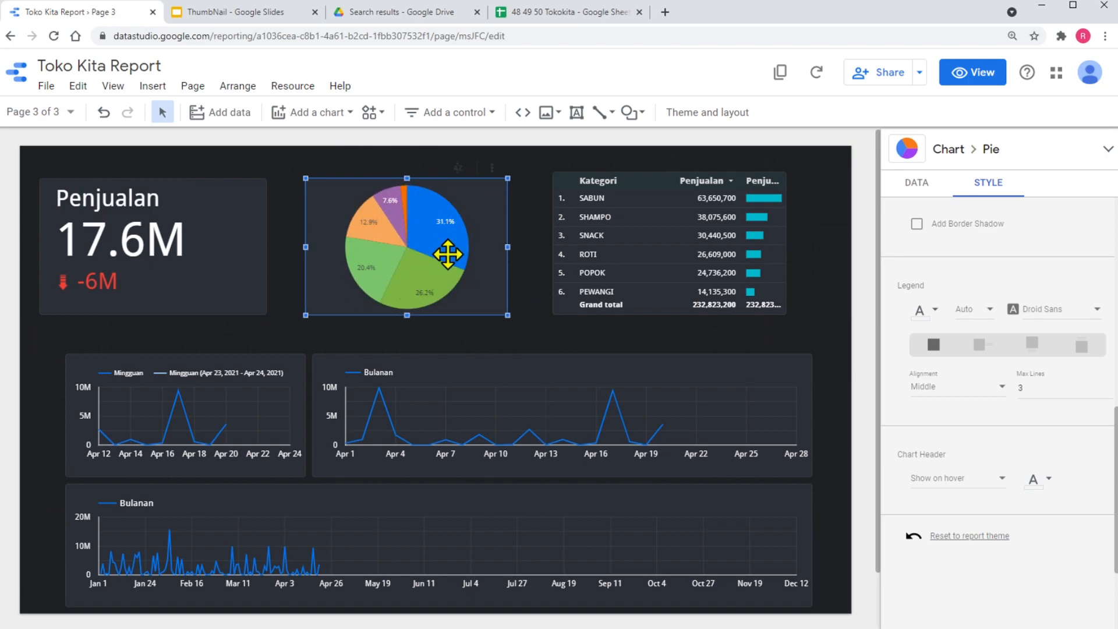
- Switch the Kategori table's custom default date range to Advanced
click(633, 259)
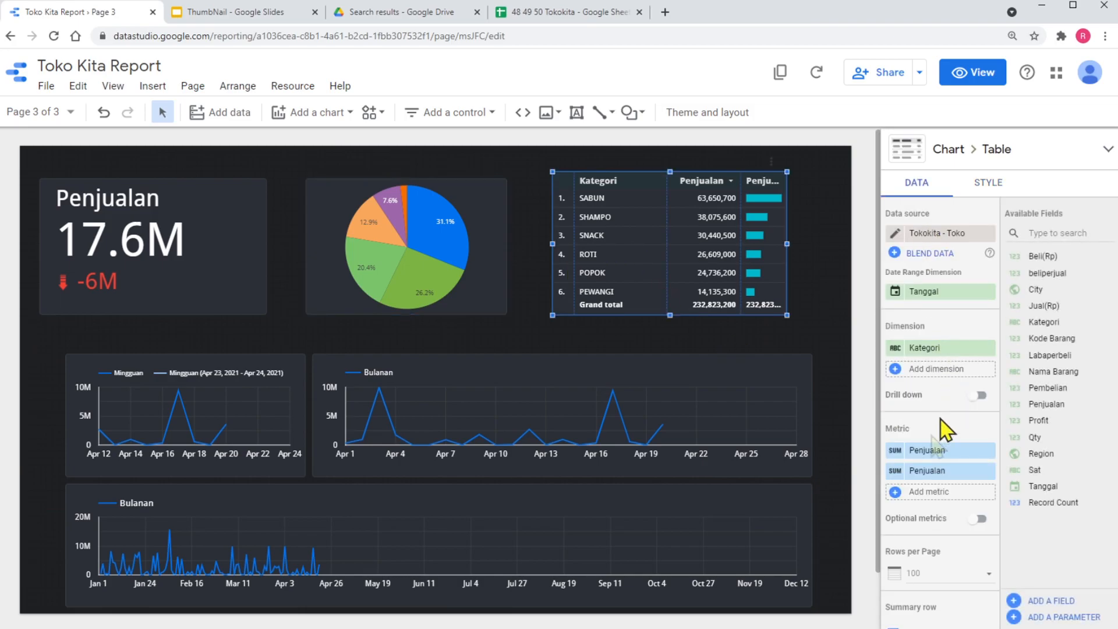
scroll(928, 456, down, 4)
scroll(926, 465, down, 5)
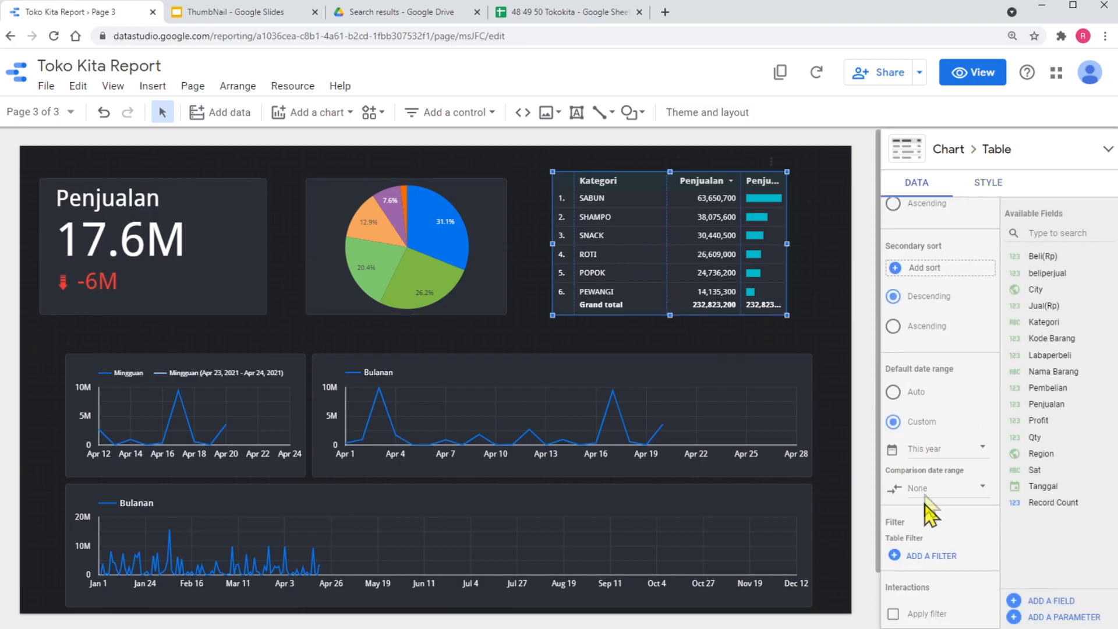
click(933, 463)
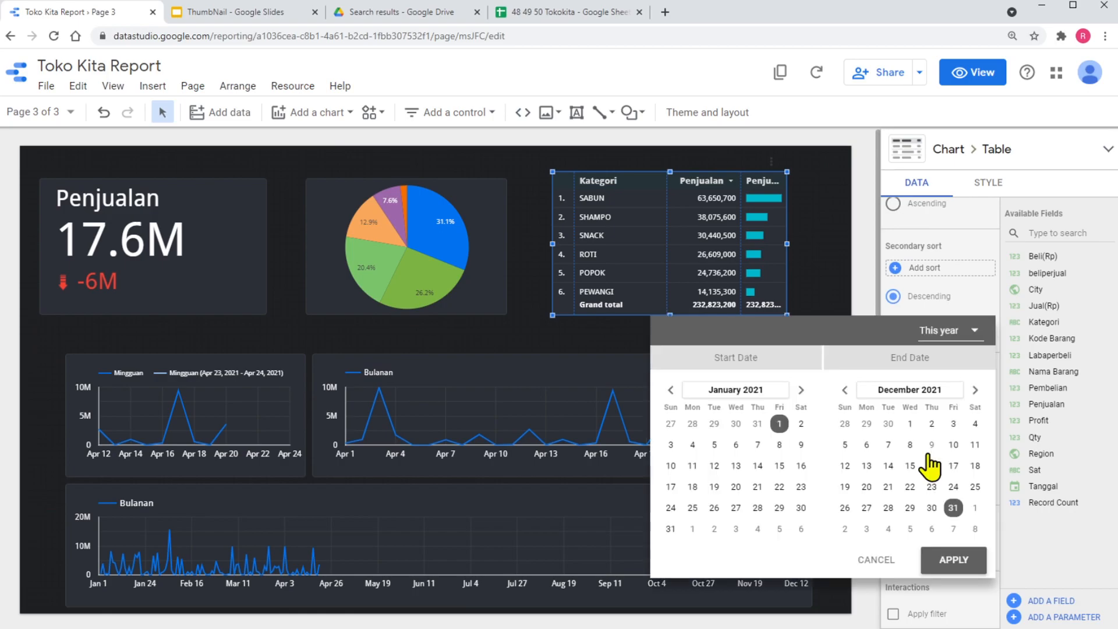
click(964, 335)
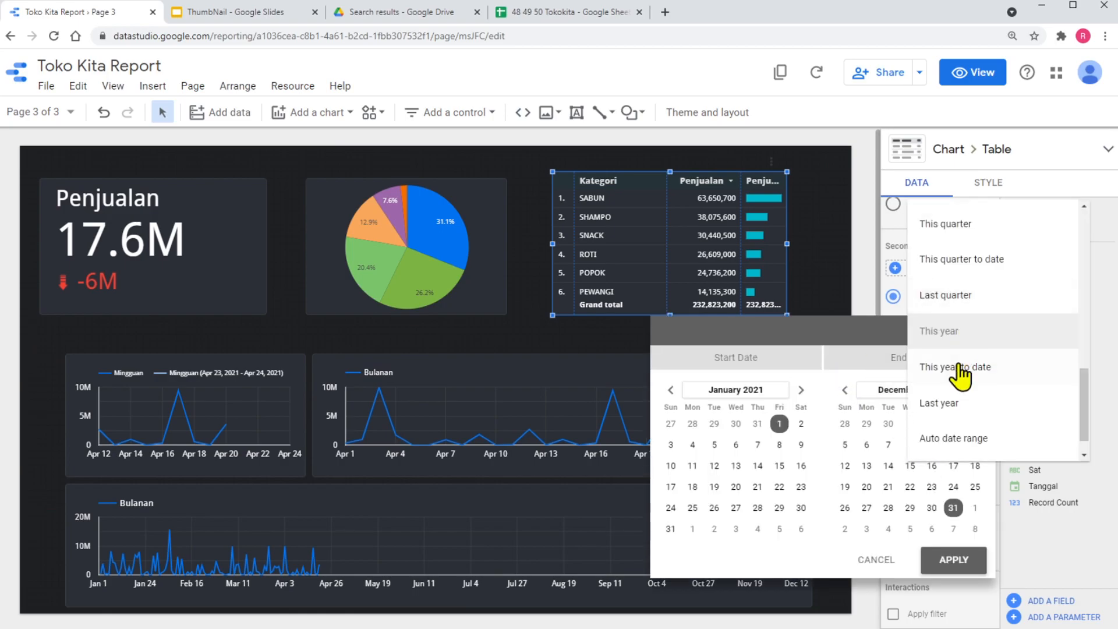
scroll(955, 462, down, 1)
click(939, 445)
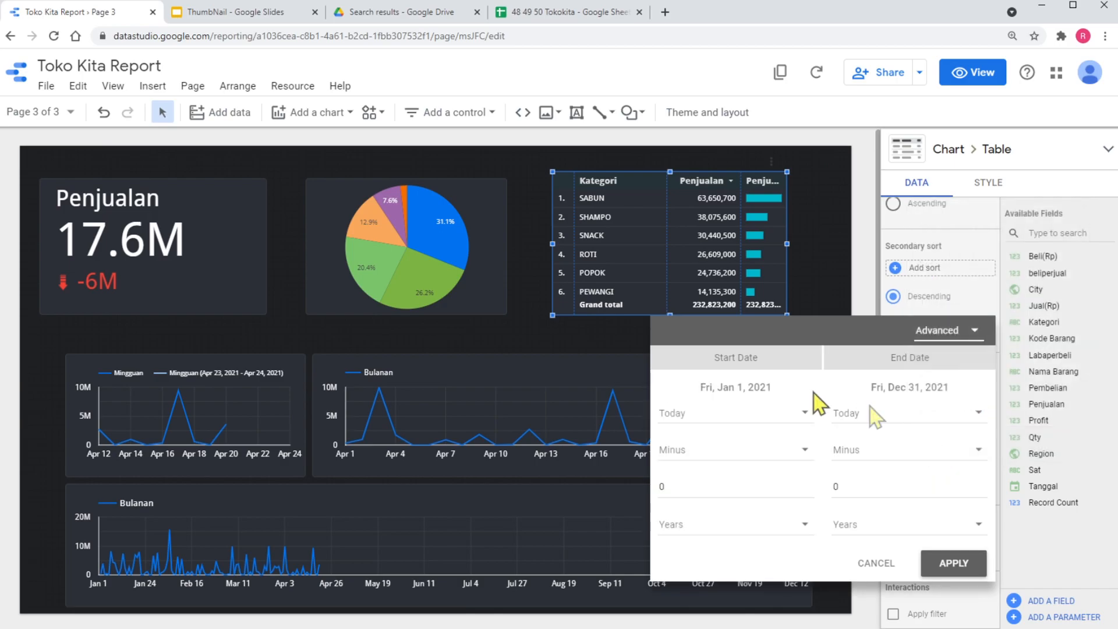
- Set the Kategori table's start date to today minus 1, using Weeks (starts Monday)
click(686, 485)
key(BackSpace)
text(1)
click(699, 529)
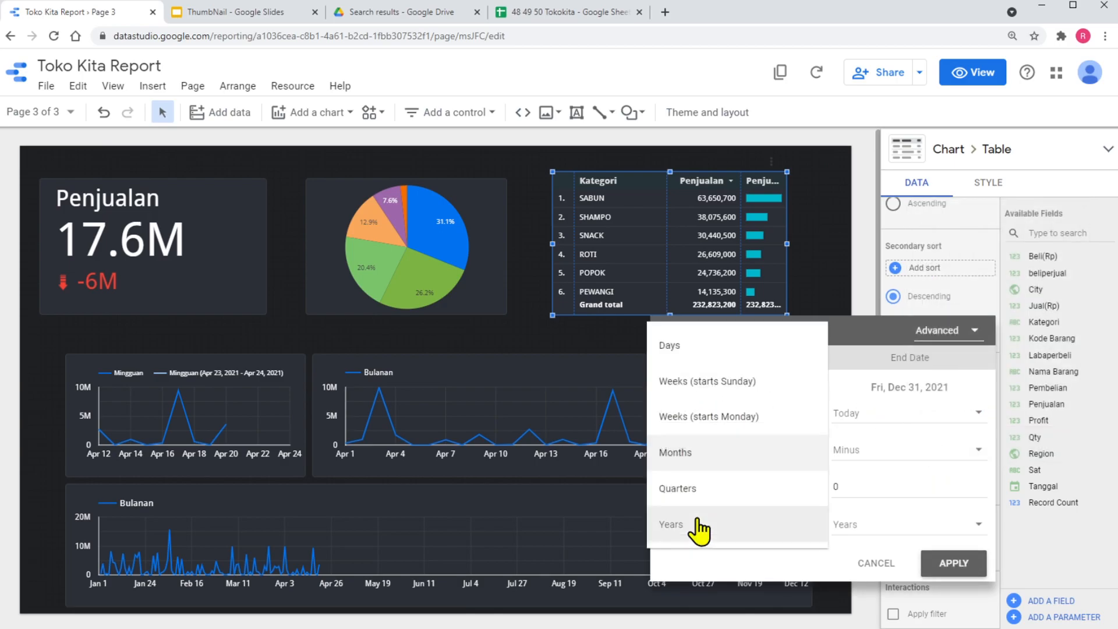
click(706, 423)
- Set the Kategori table's end date unit to Days and apply the date range
click(863, 527)
click(849, 349)
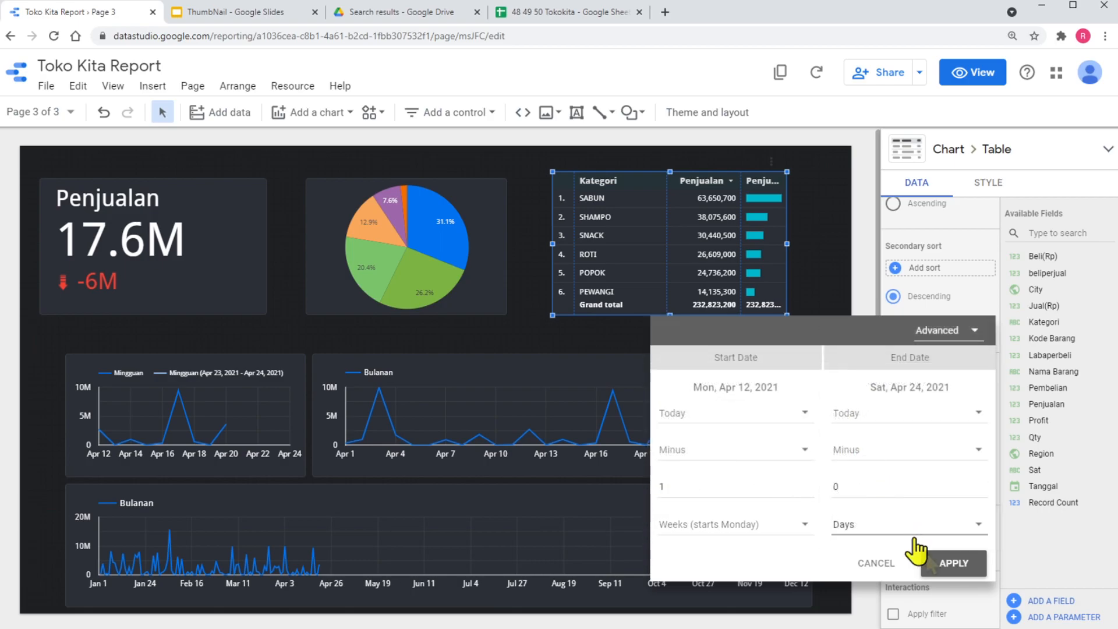
click(953, 564)
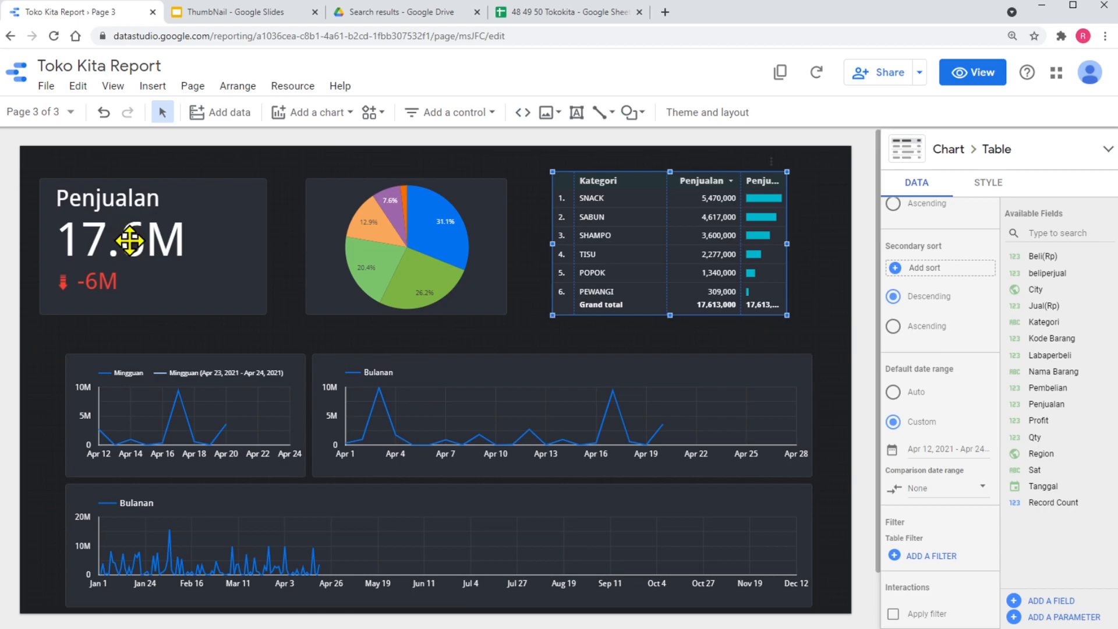
- Rename the Bulanan metric of the yearly time series chart at the bottom of the page to Tahunan
click(212, 407)
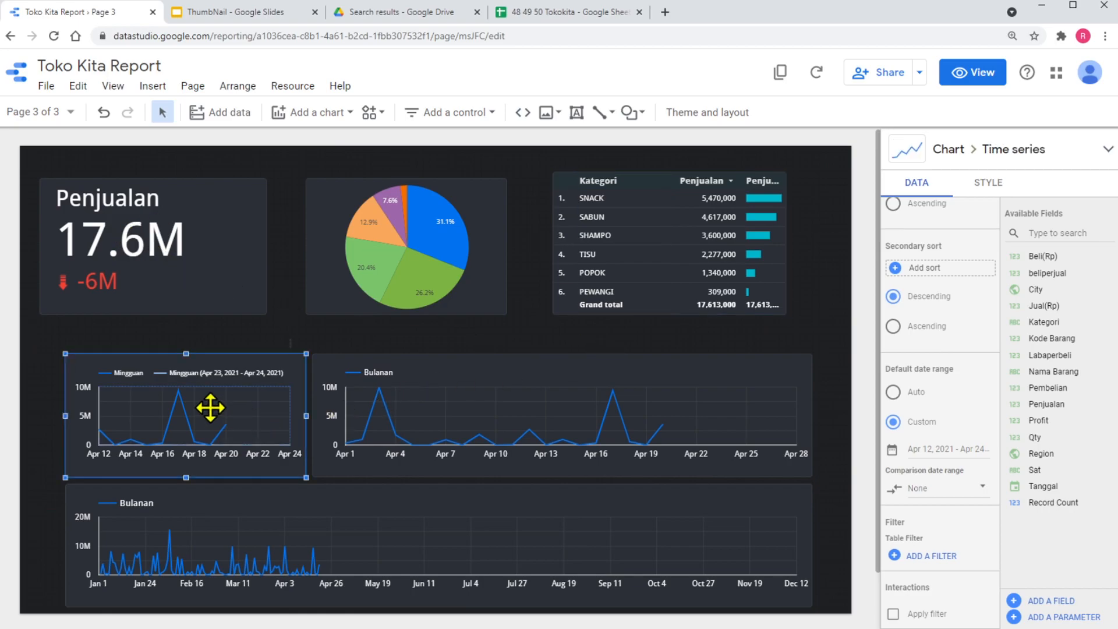
click(461, 405)
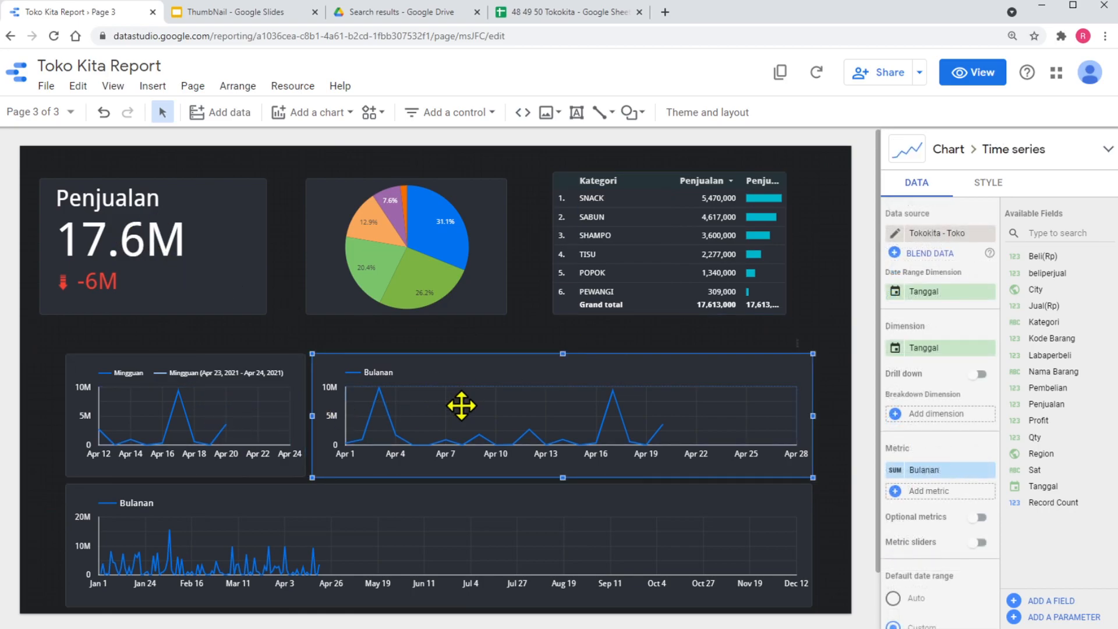
click(396, 524)
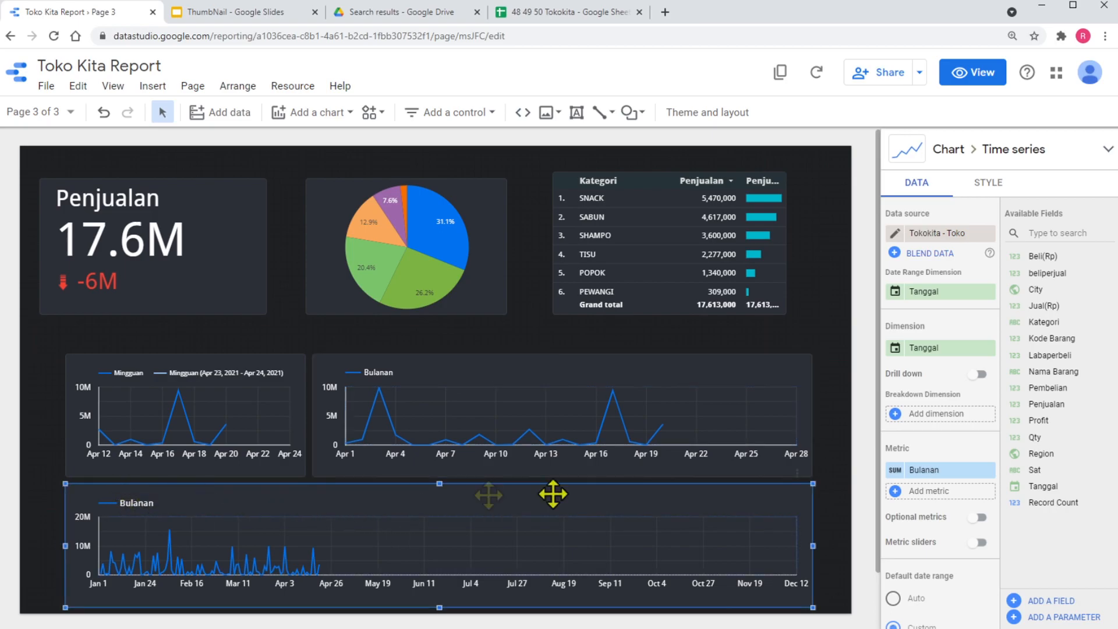
click(895, 470)
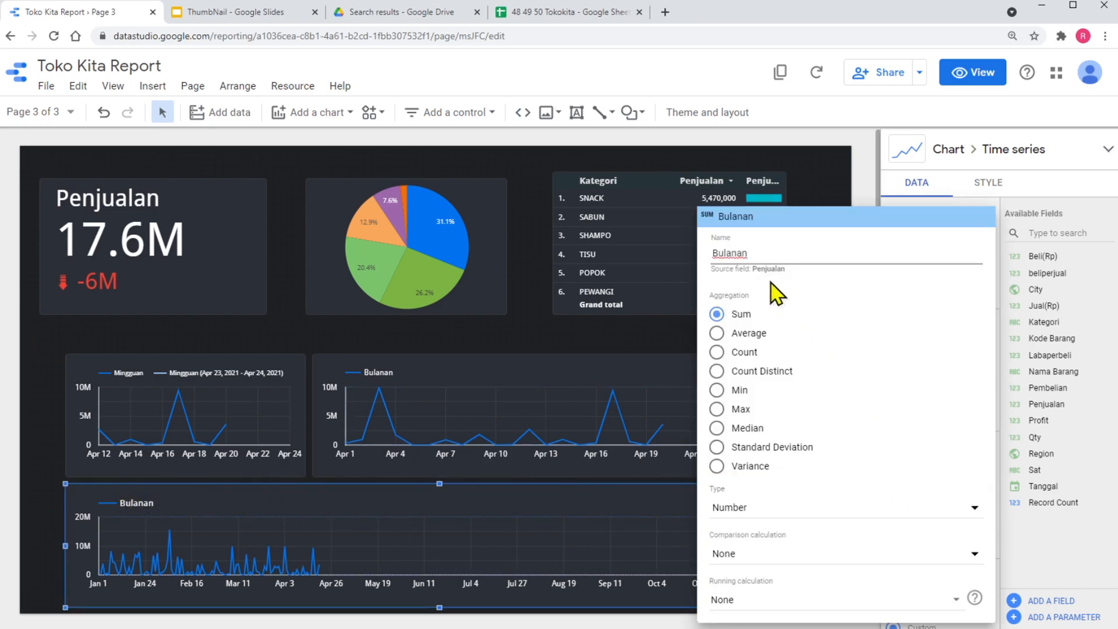
drag(748, 252, 703, 274)
text(Tah)
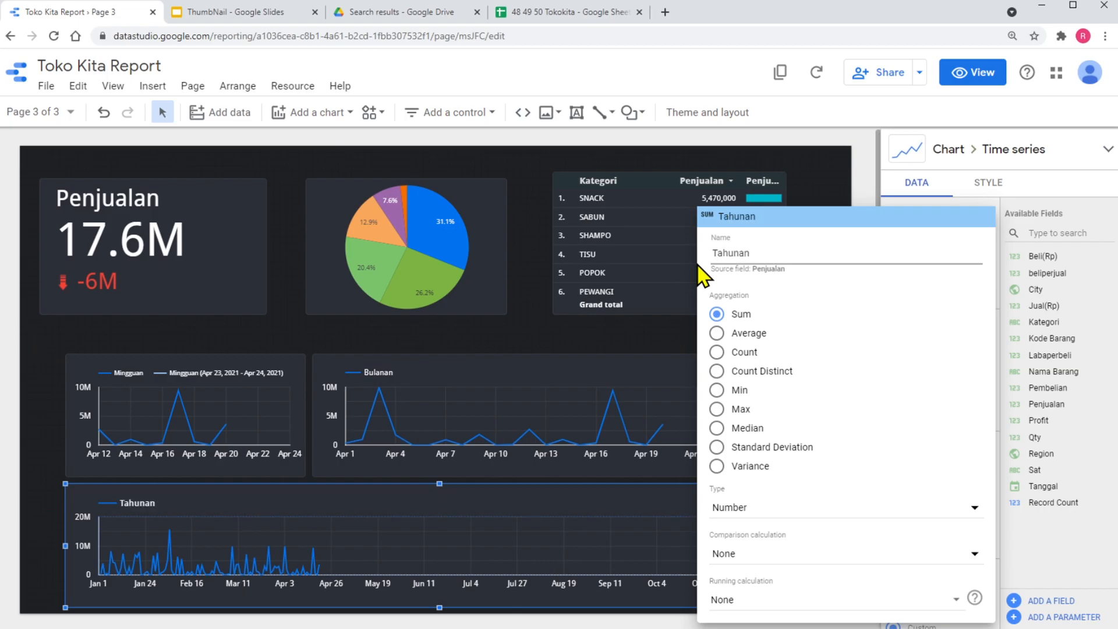
click(217, 498)
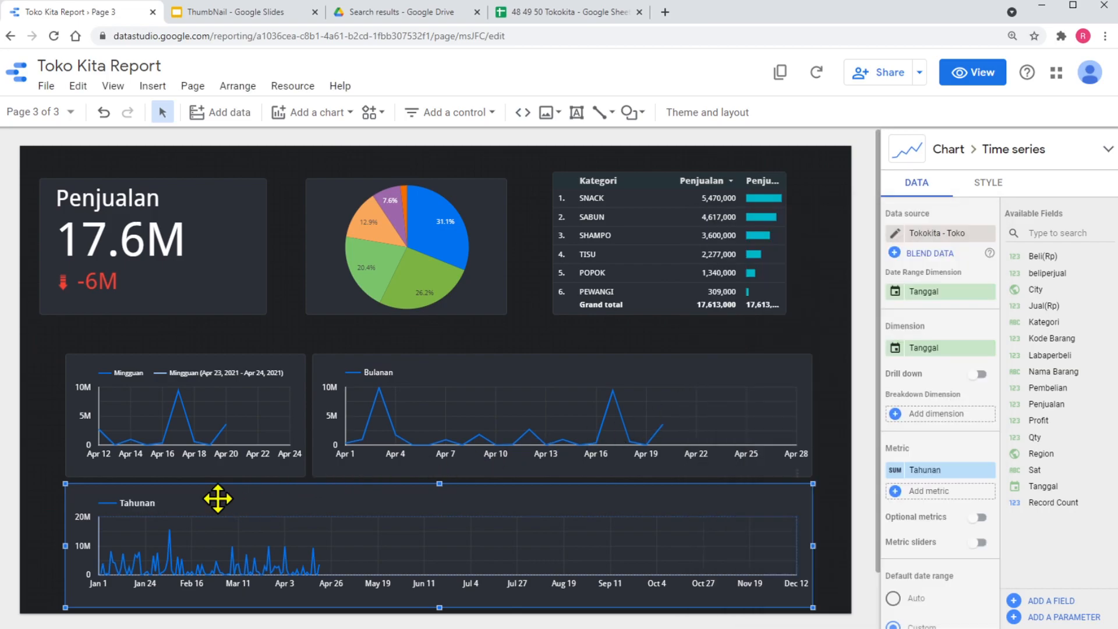
- Set the legend font size of the Tahunan time series chart to 16px
click(989, 185)
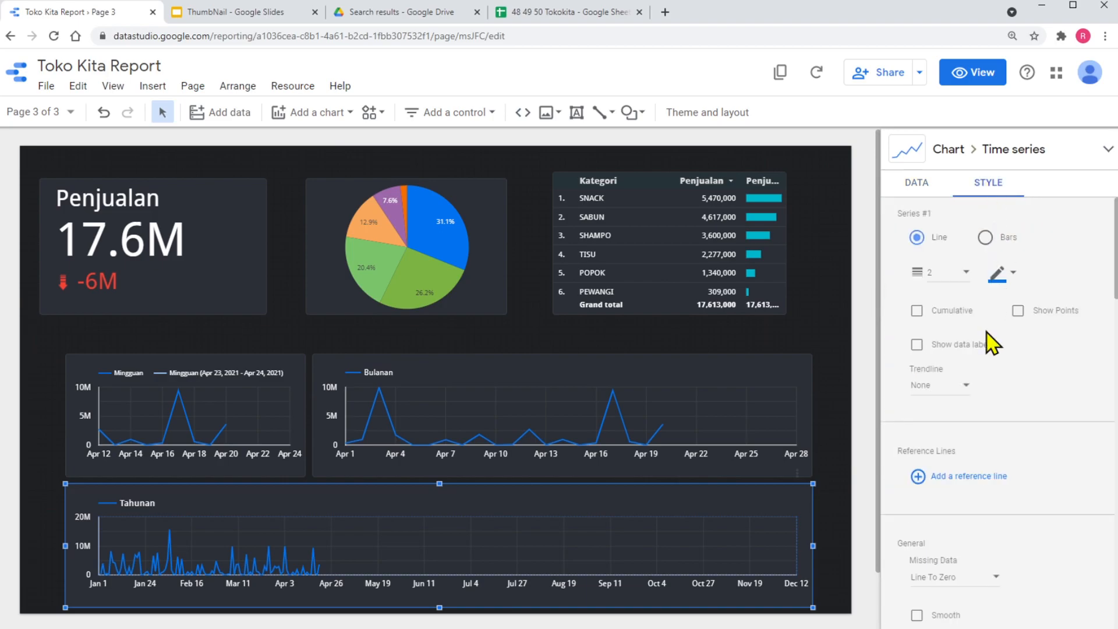
scroll(993, 345, down, 5)
click(994, 362)
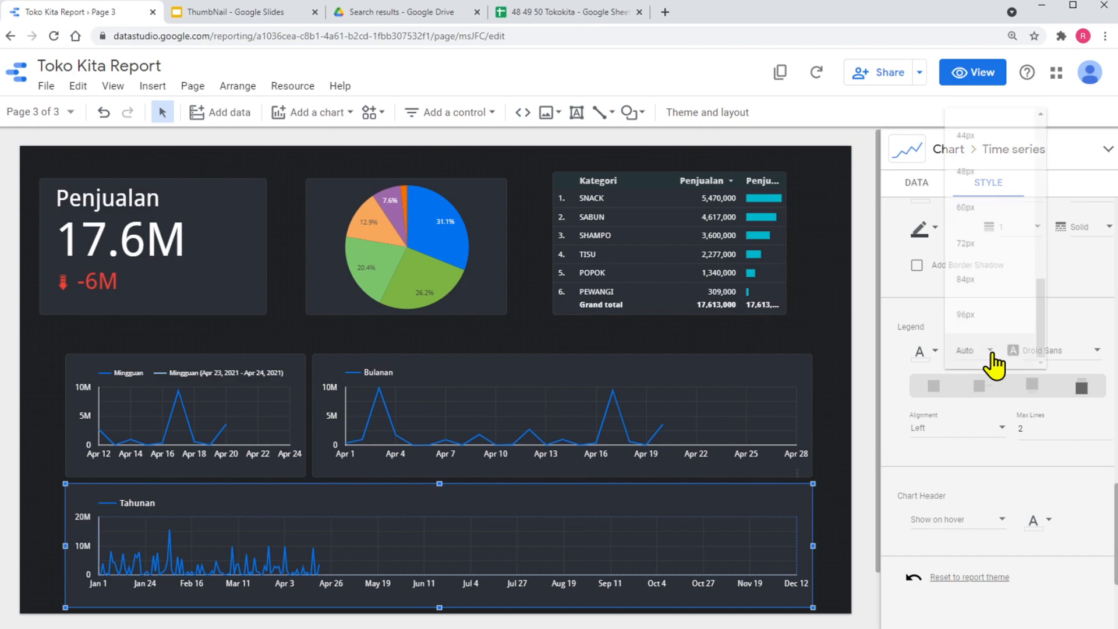
scroll(976, 225, up, 7)
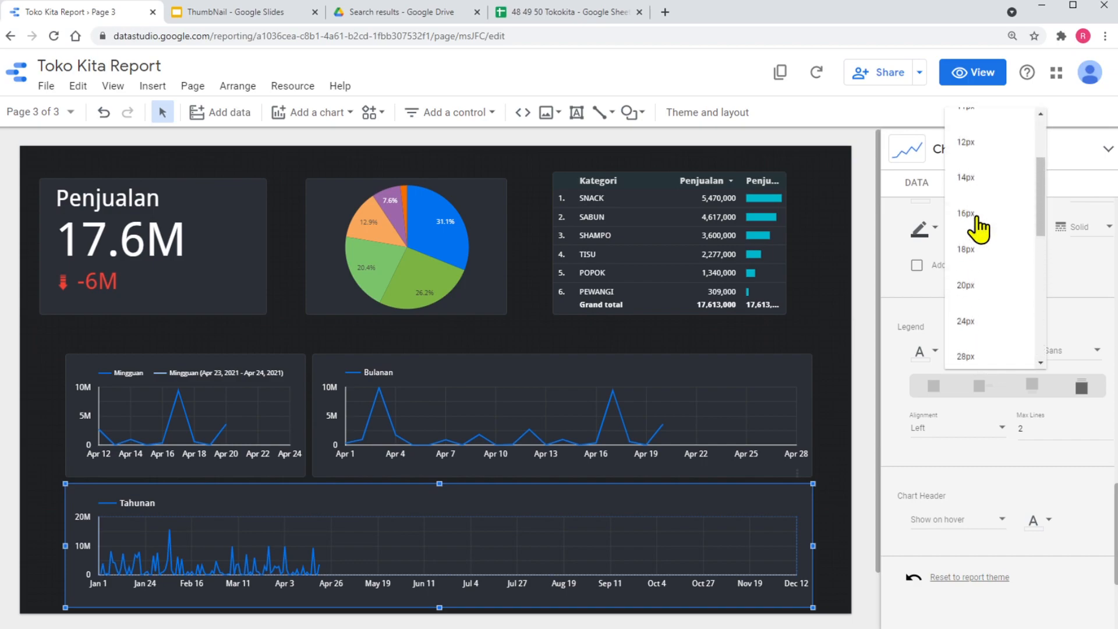
click(977, 220)
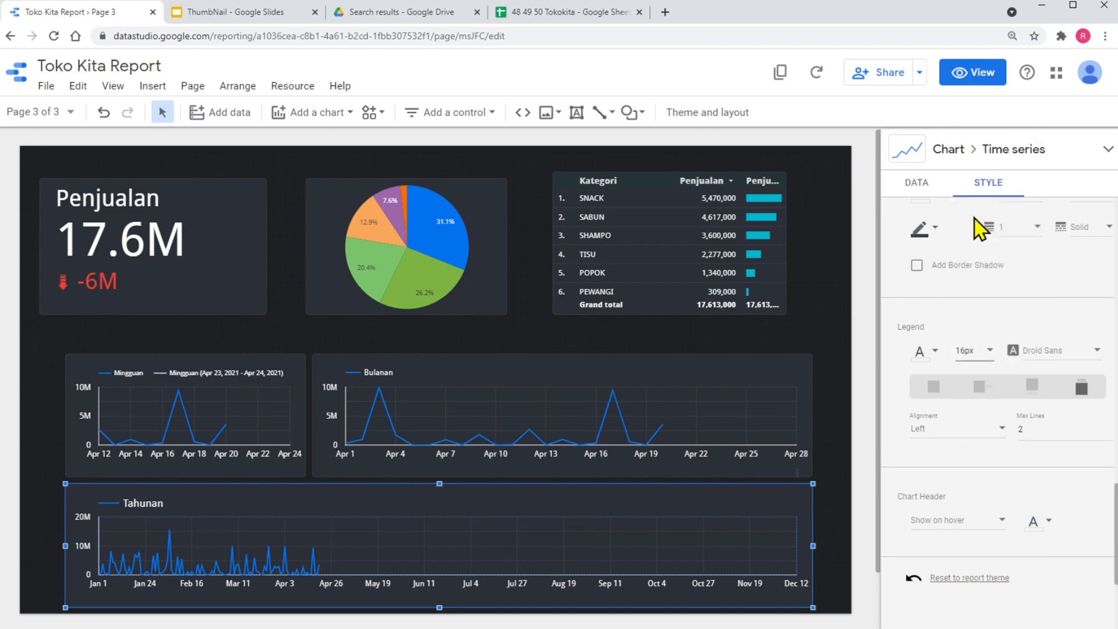
- Set the legend font size of the Bulanan time series chart to 16px
click(516, 364)
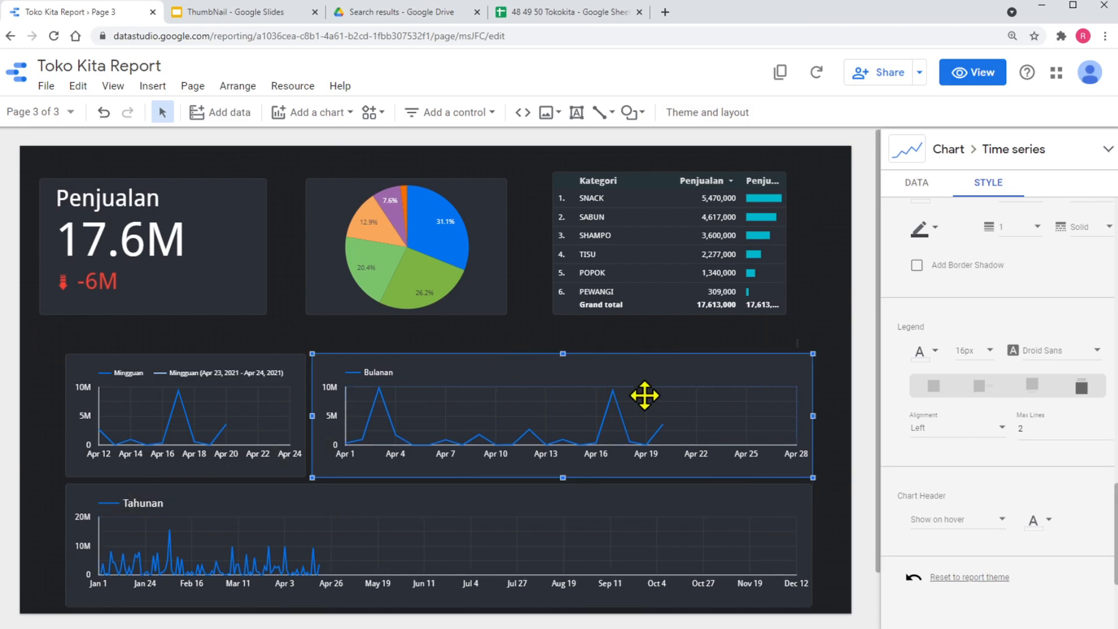
scroll(928, 399, down, 10)
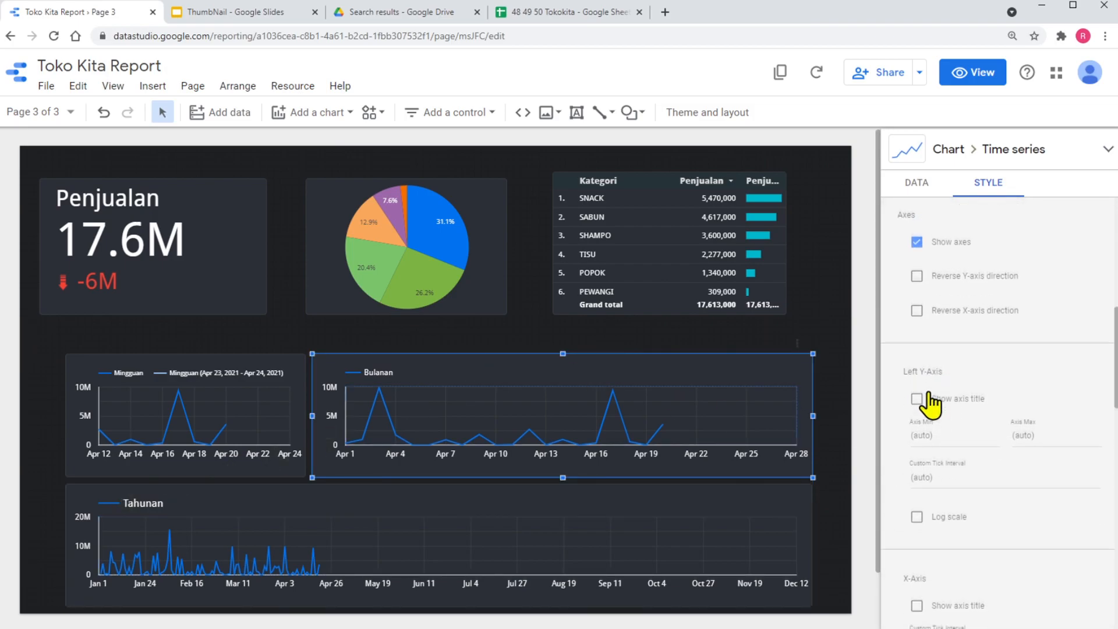
click(994, 416)
scroll(990, 285, up, 5)
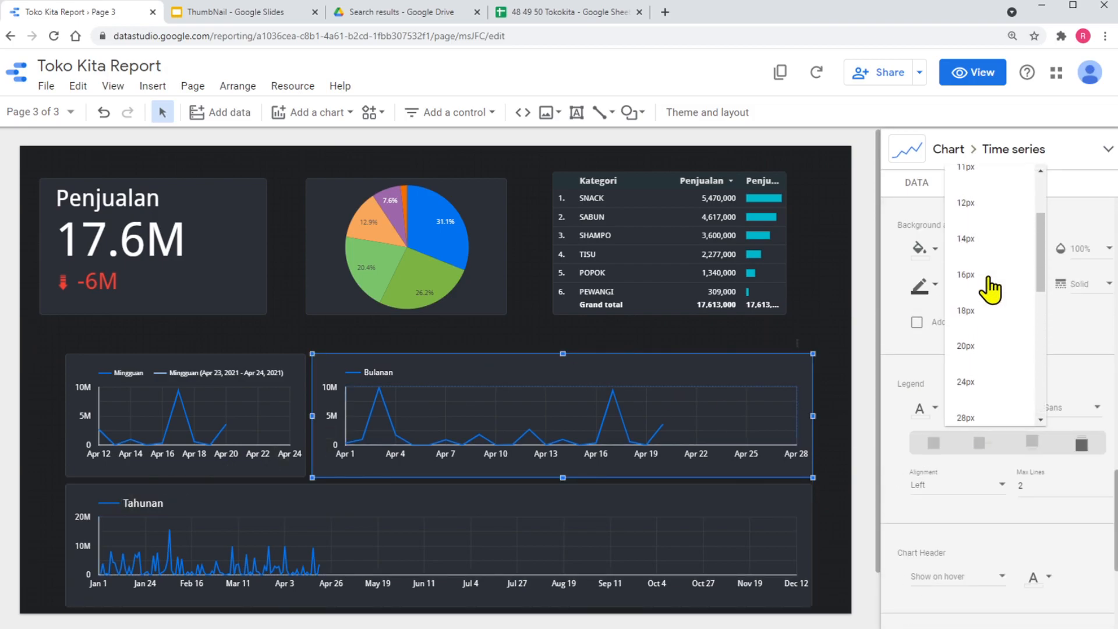
click(974, 280)
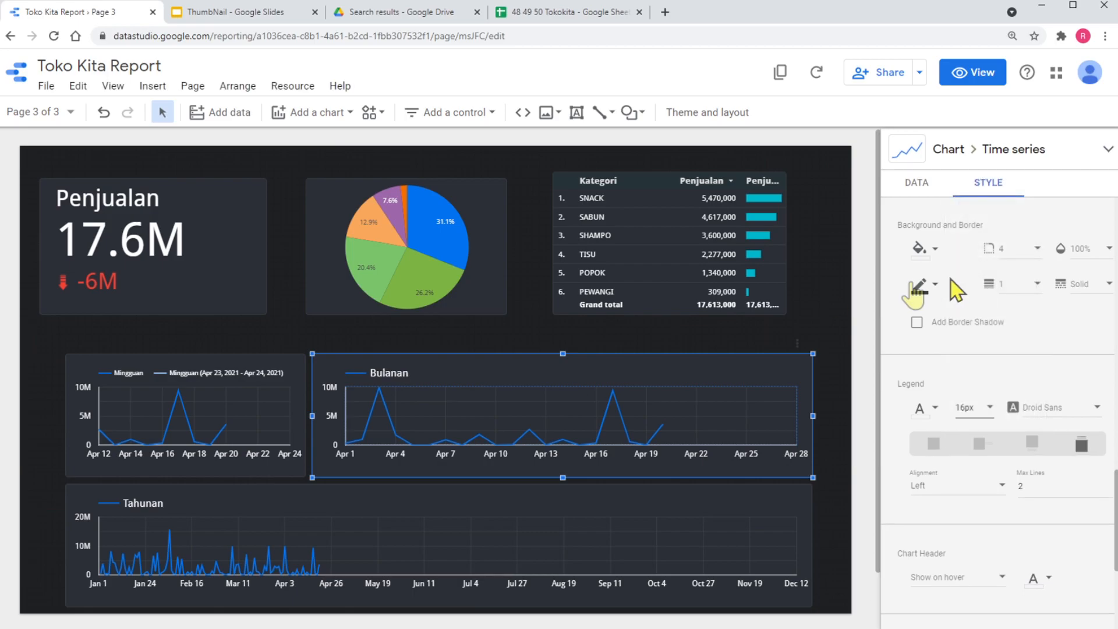
- Change the legend text color of the Mingguan time series chart to light yellow-orange
click(185, 378)
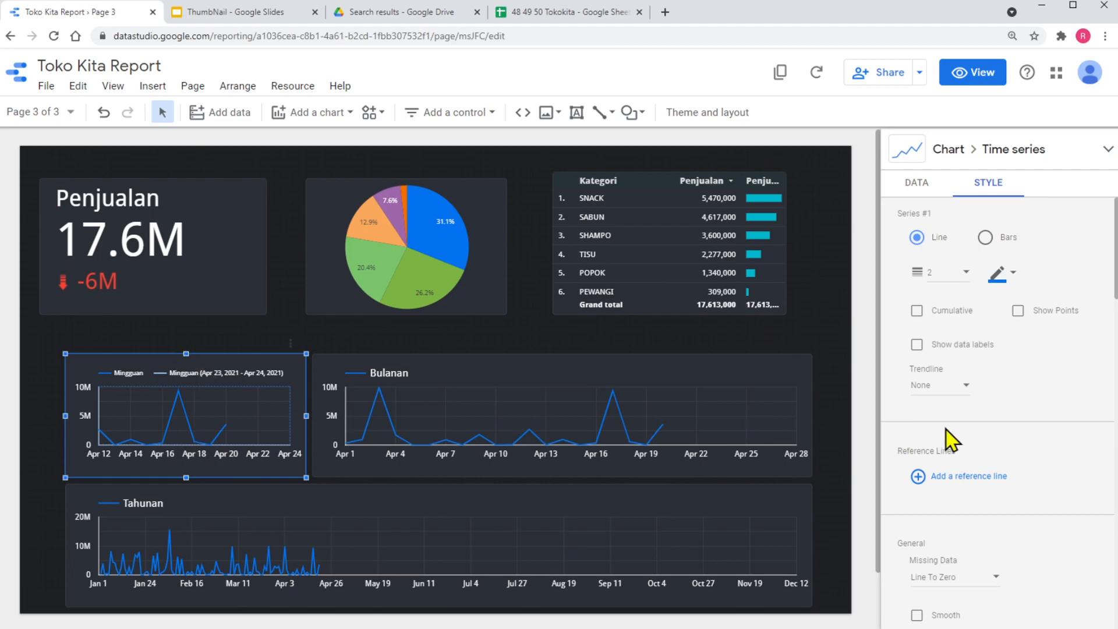
scroll(949, 434, down, 5)
click(936, 410)
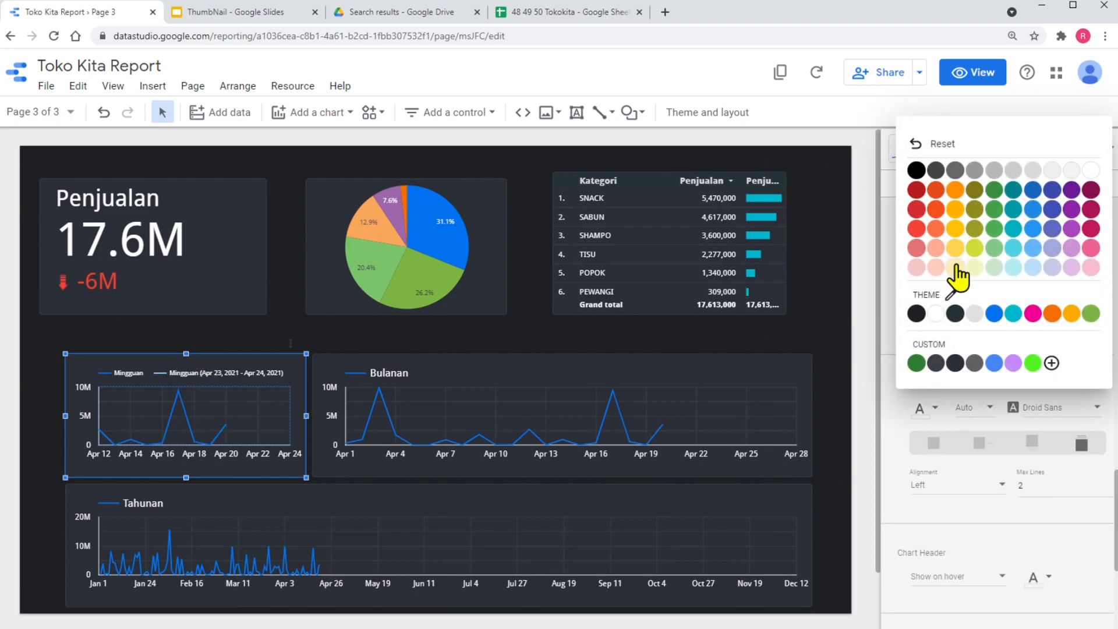
click(954, 248)
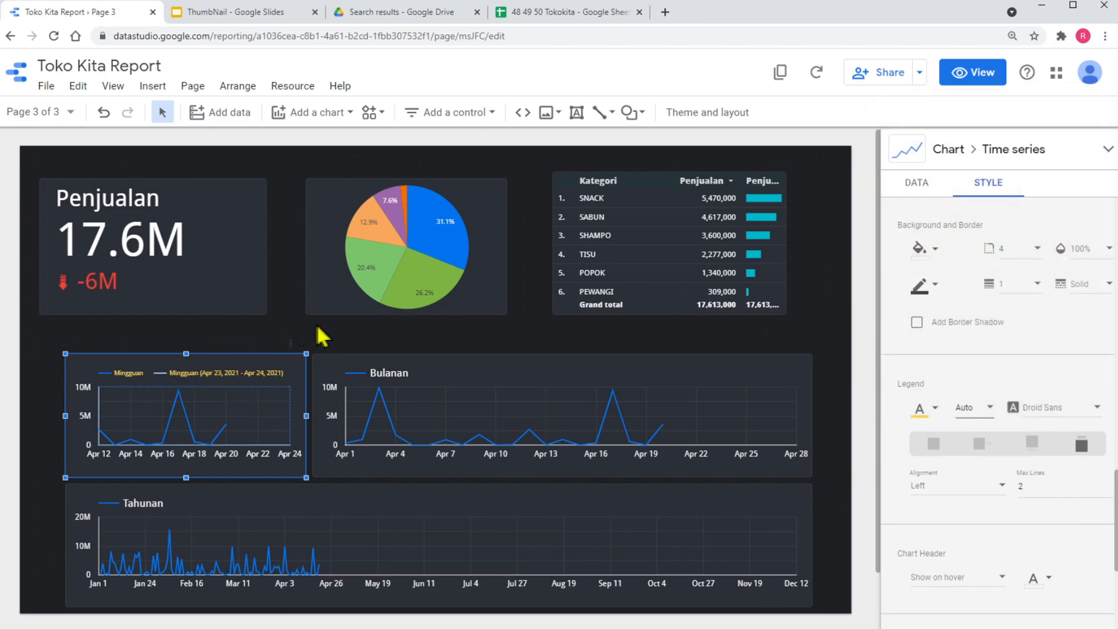
- Shift the Penjualan scorecard right to align with the Mingguan chart's left edge, and move the pie chart right to even the spacing
click(522, 332)
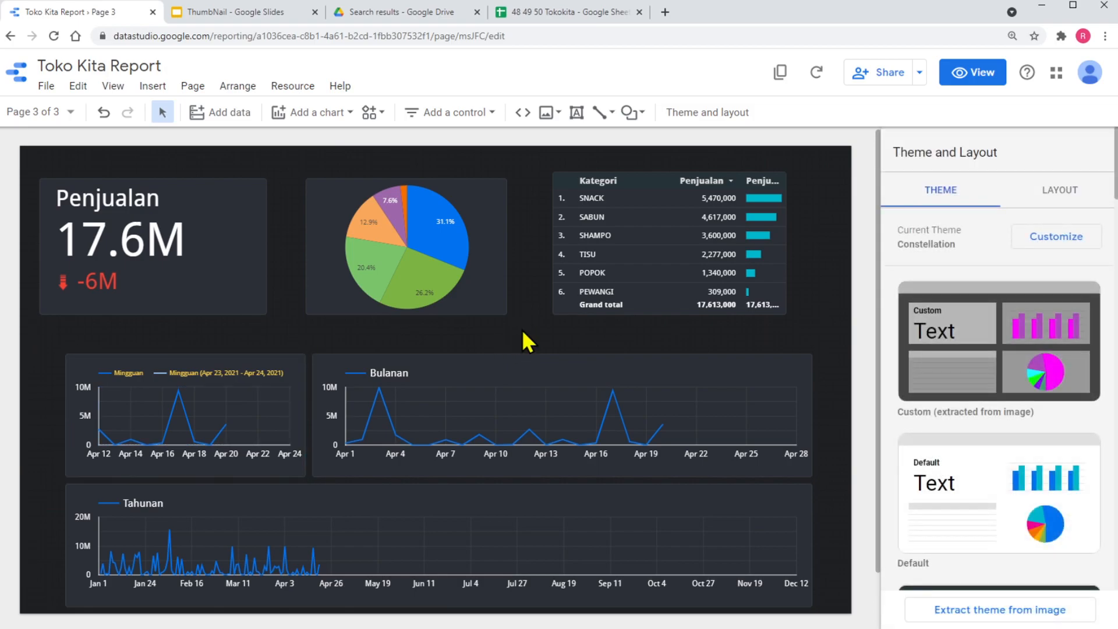
drag(238, 283, 263, 276)
mouse_move(355, 260)
mouse_down()
mouse_move(347, 269)
mouse_move(367, 267)
mouse_move(356, 269)
mouse_up()
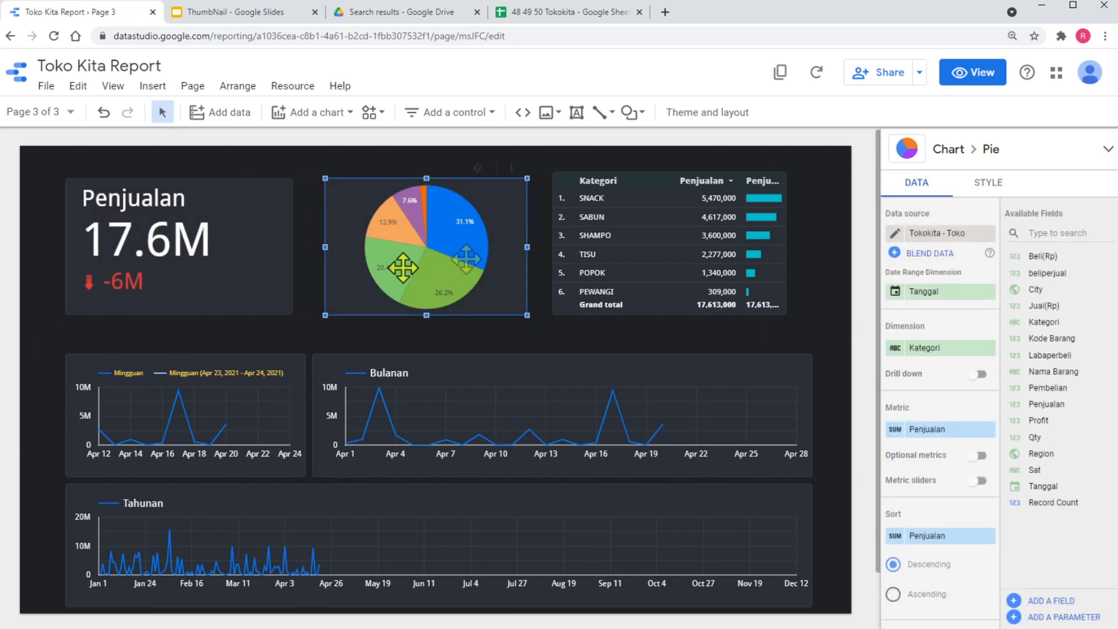
- Preview the report in view mode with the page list collapsed, and compare pages 1, 2 and 3
click(971, 73)
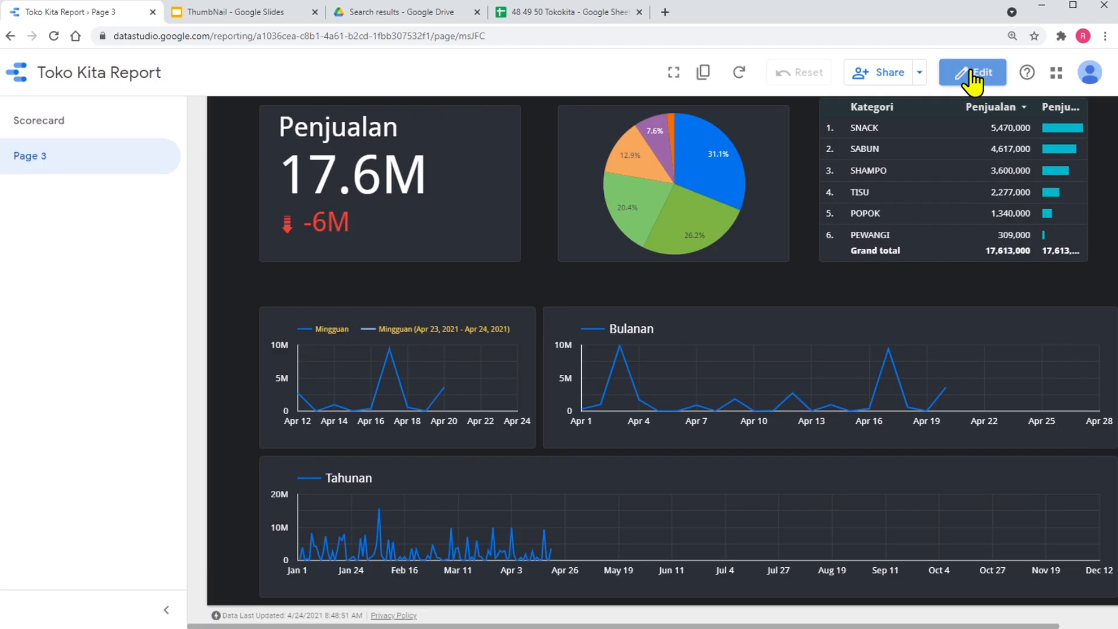
click(166, 611)
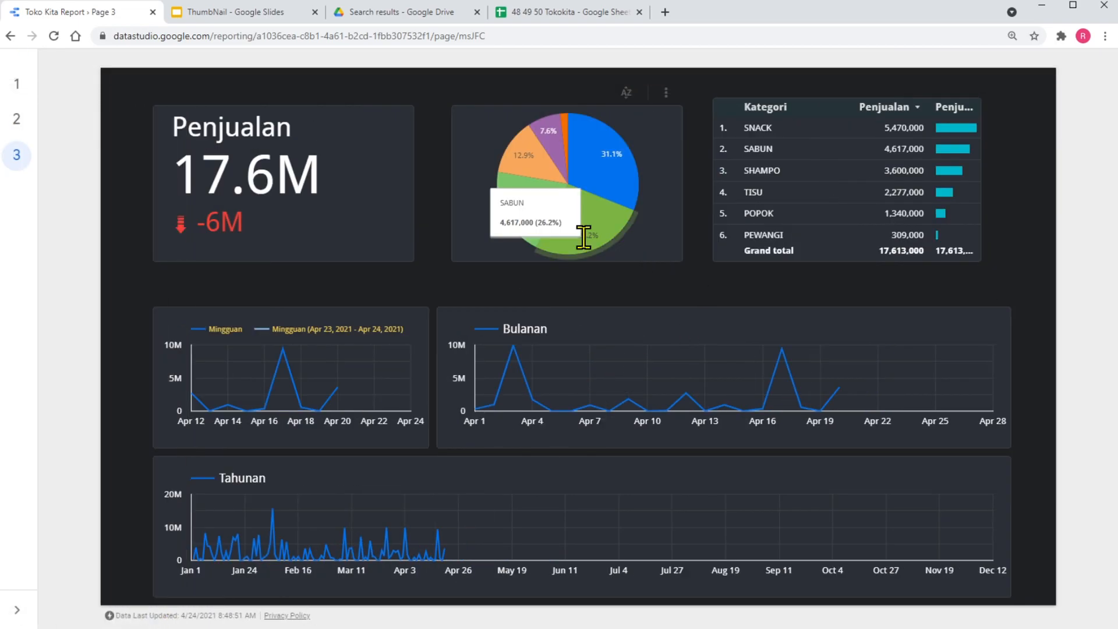
click(17, 87)
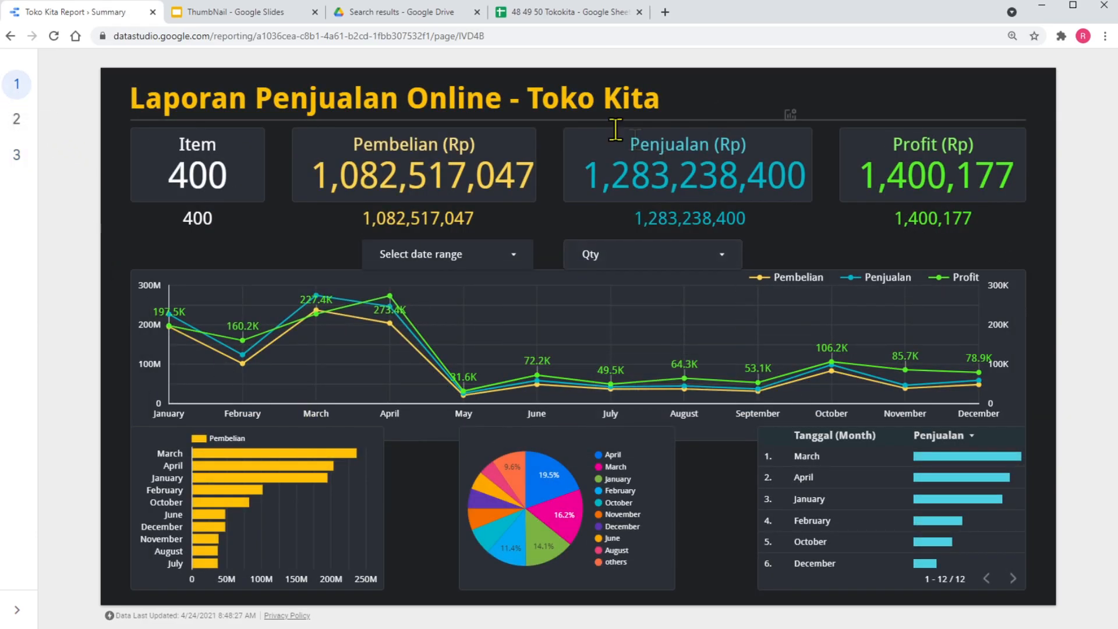
click(18, 123)
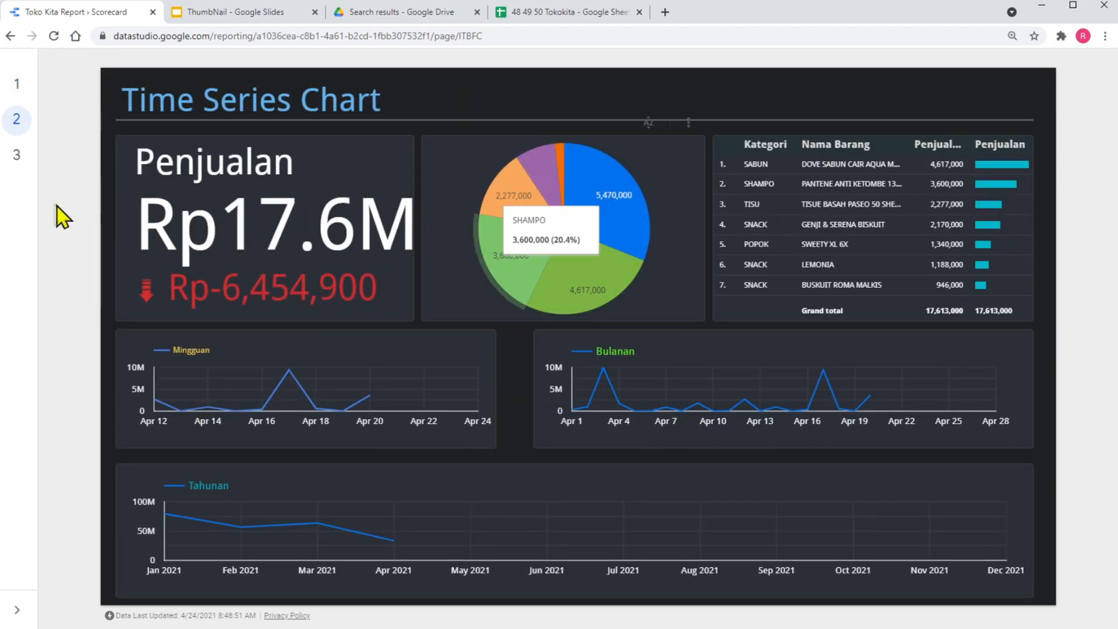
click(18, 156)
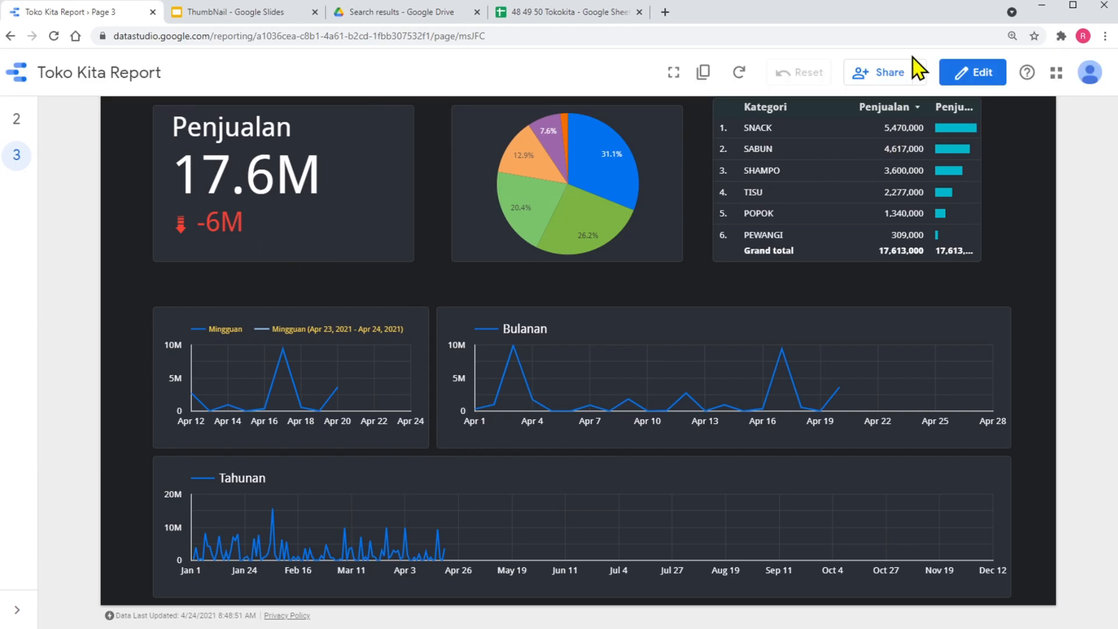
- Return to edit mode and move the scorecard, pie chart and Kategori table together down to just above the time series charts
click(970, 74)
drag(36, 159, 798, 351)
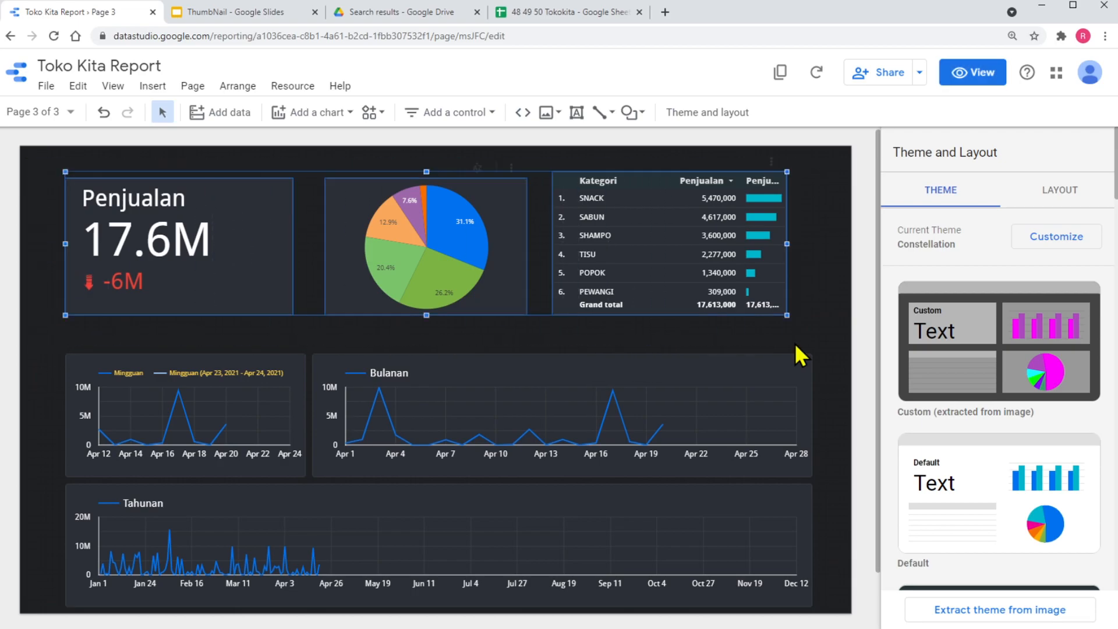
key(Down)
key(Down)
key(Down)
key(Down)
key(Down)
key(Down)
key(Down)
key(Down)
key(Down)
key(Down)
key(Down)
key(Down)
key(Down)
key(Down)
key(Down)
key(Down)
key(Down)
key(Down)
key(Down)
key(Down)
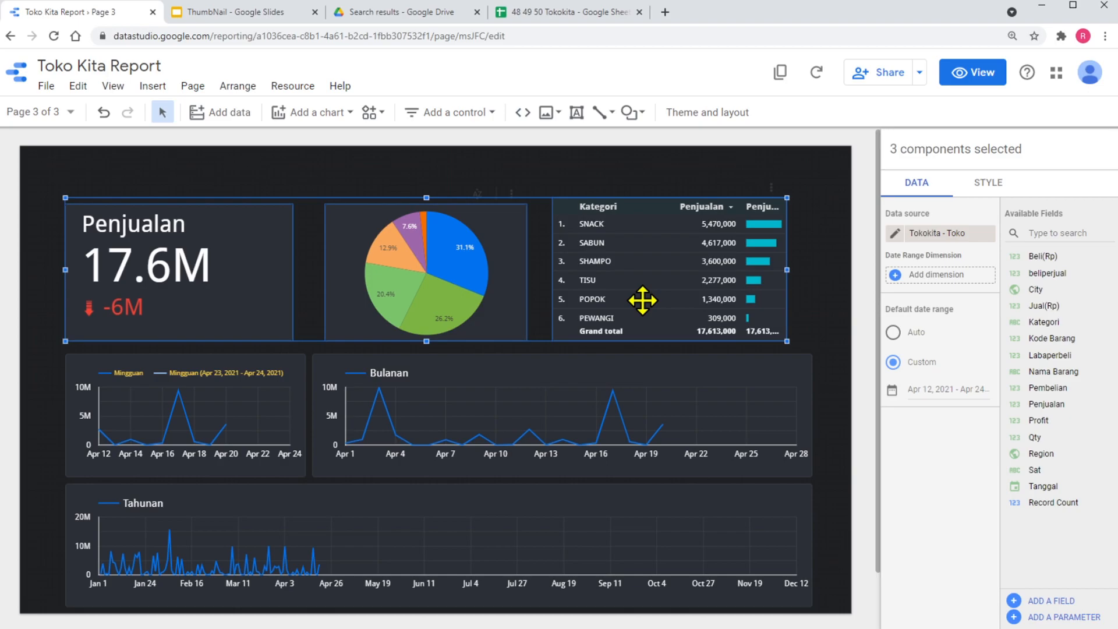
key(Down)
key(Down)
key(Down)
key(Down)
key(Down)
key(Down)
key(Down)
key(Down)
key(Down)
key(Down)
key(Down)
key(Down)
click(122, 174)
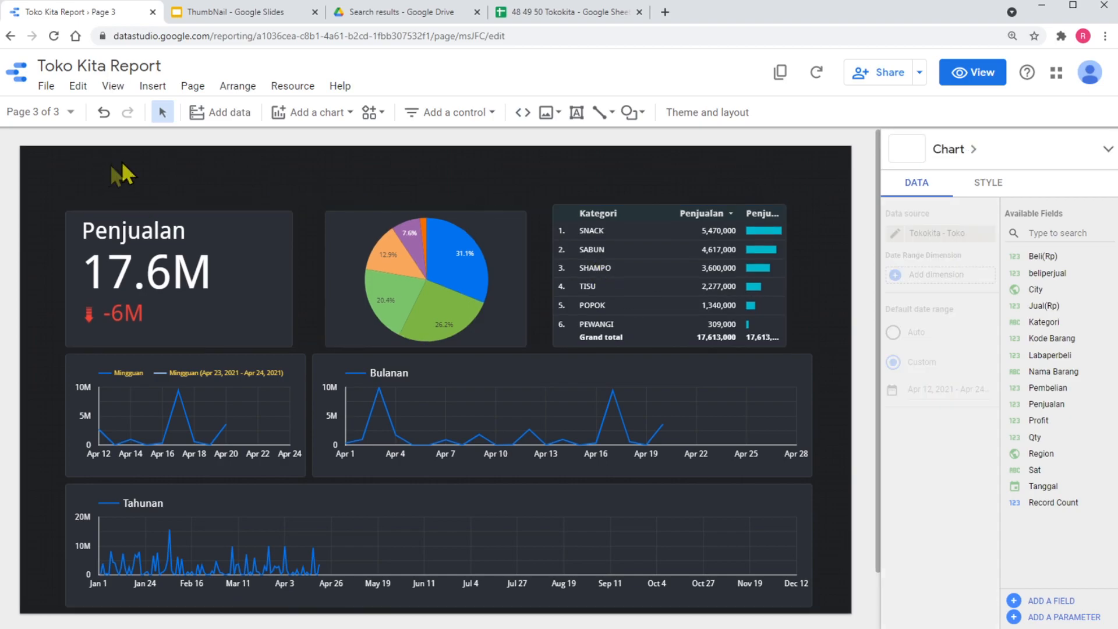
- Add a large turquoise text title reading "Laporan Penjualan Mingguan" above the scorecard and pie chart
click(576, 112)
drag(67, 158, 564, 191)
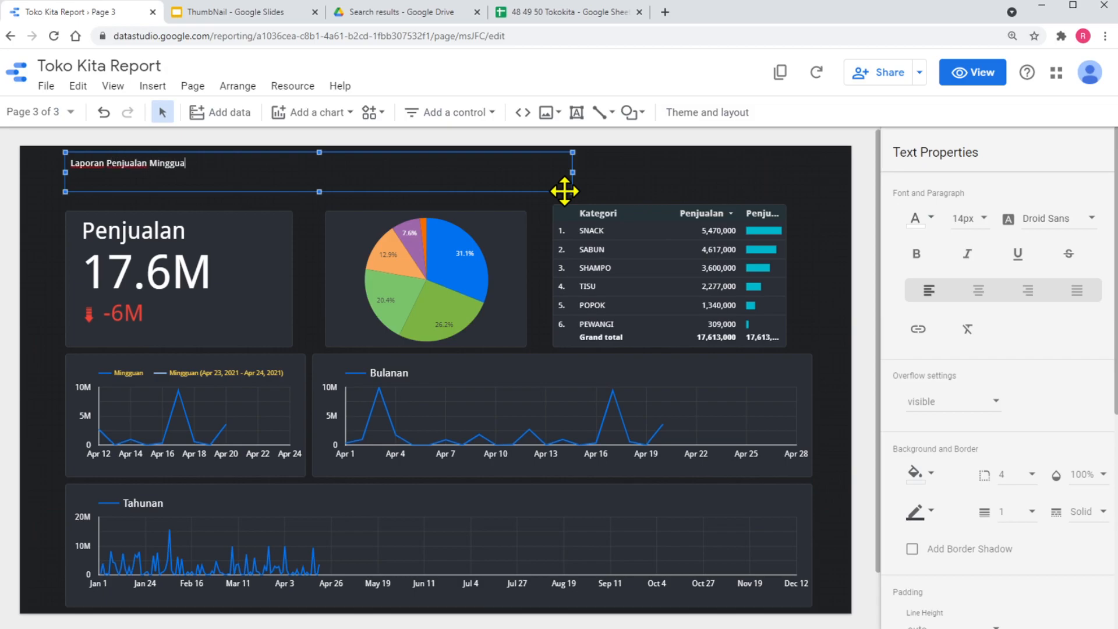
text(n)
click(725, 149)
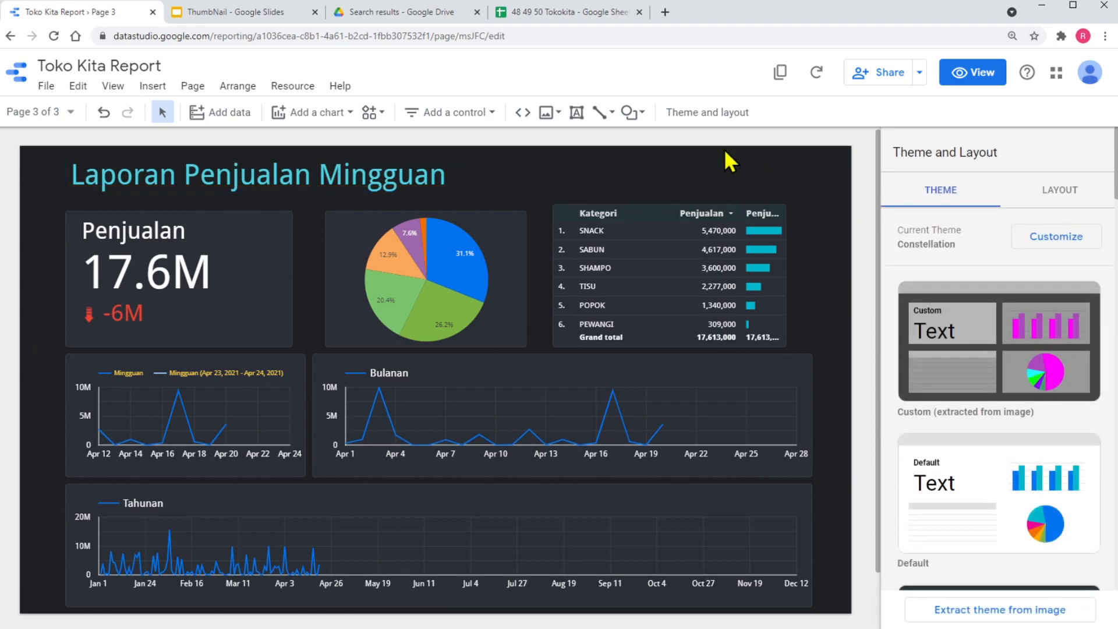
- Preview the finished page in view mode with the page list collapsed, and examine the pie chart slices and Kategori table rows
click(972, 73)
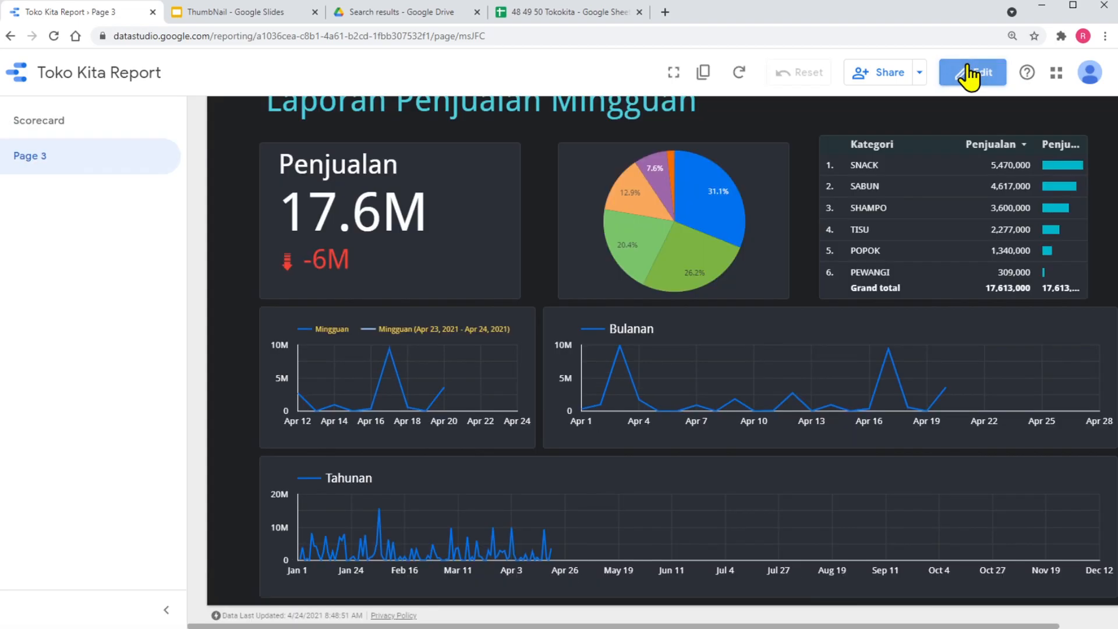
click(166, 610)
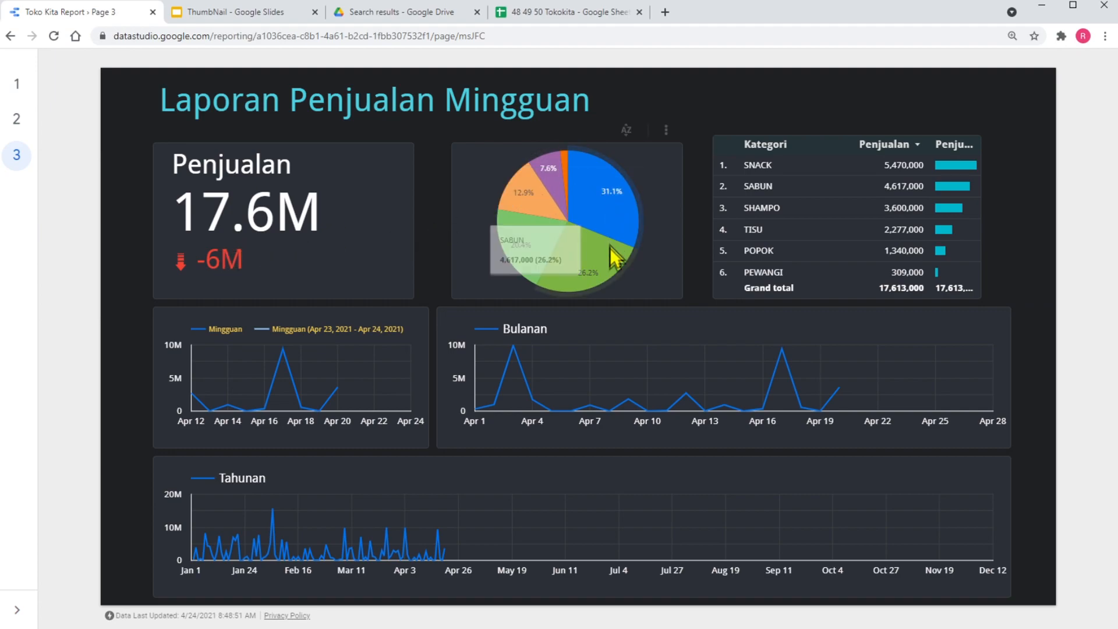
mouse_move(619, 210)
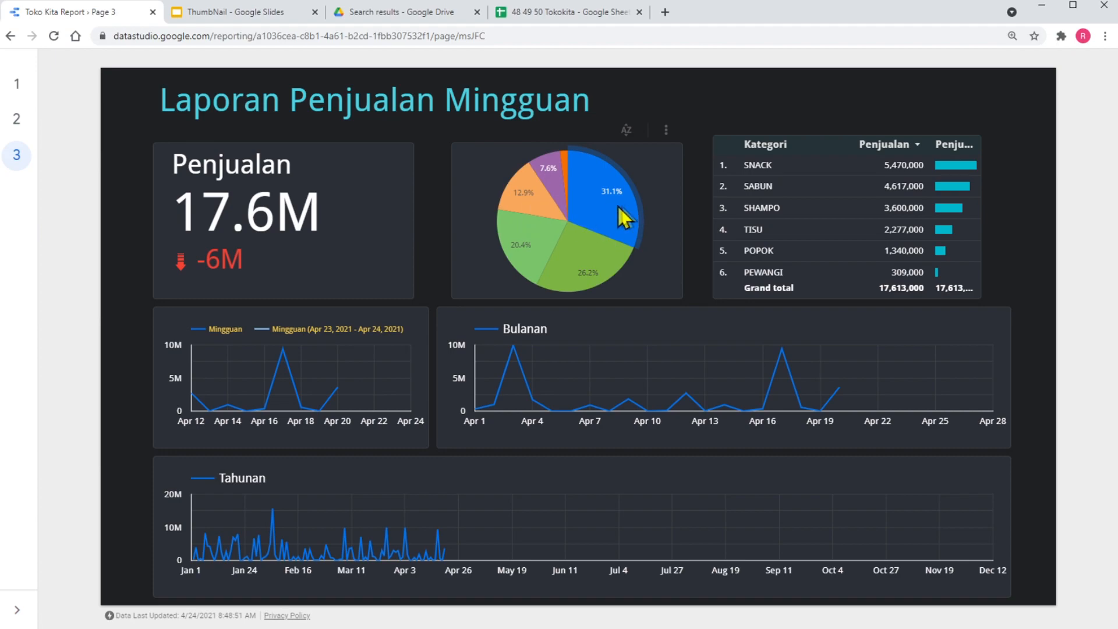
mouse_move(595, 193)
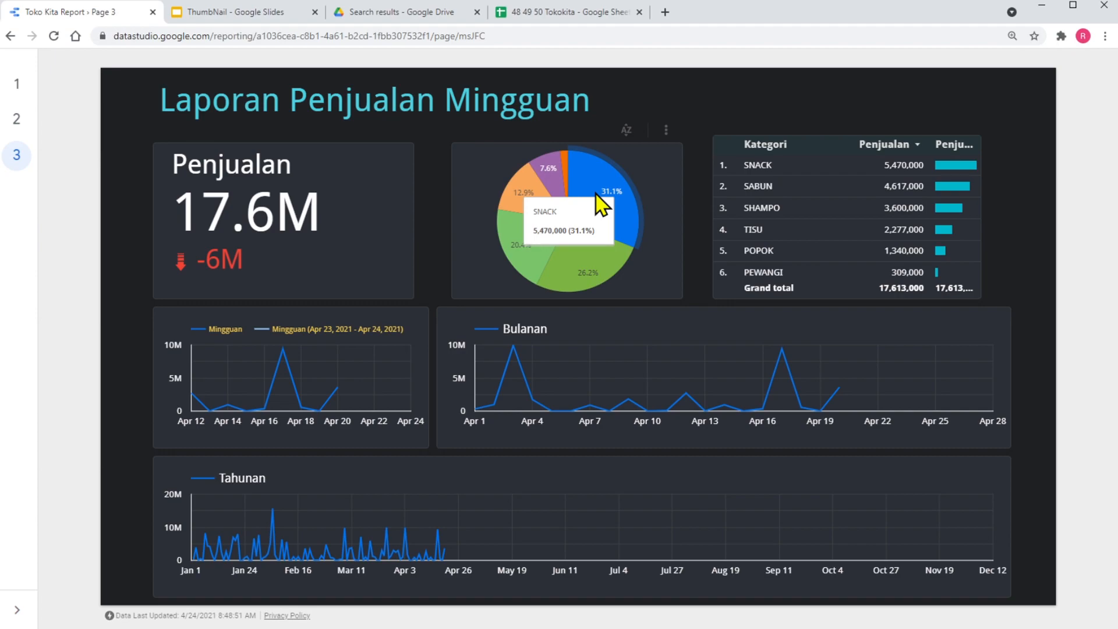
mouse_move(589, 276)
mouse_move(527, 222)
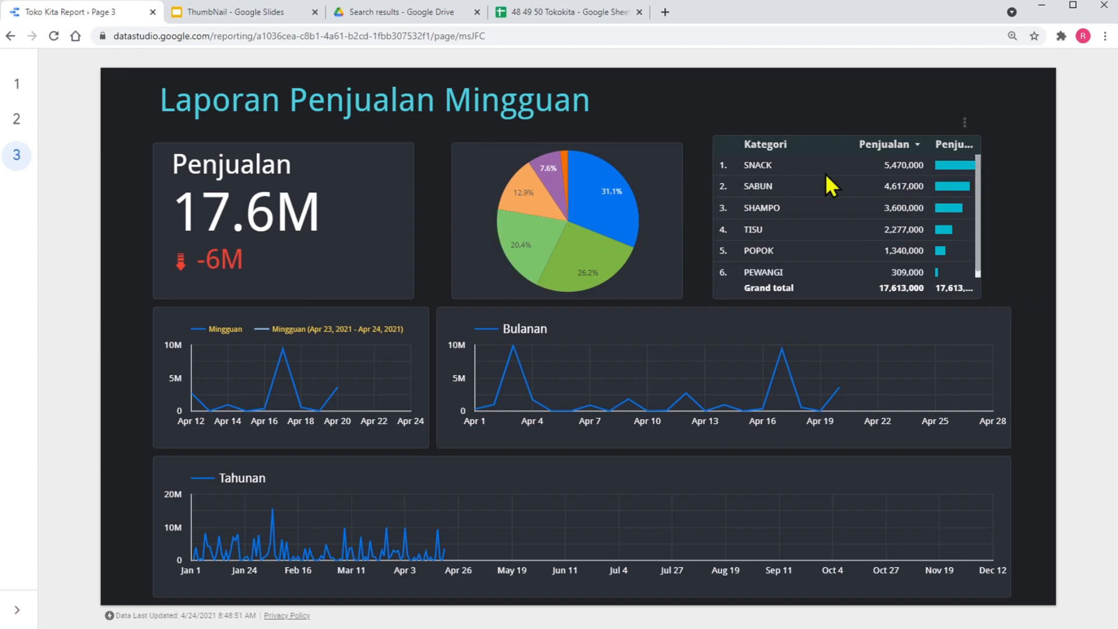
scroll(832, 203, down, 1)
scroll(833, 202, up, 1)
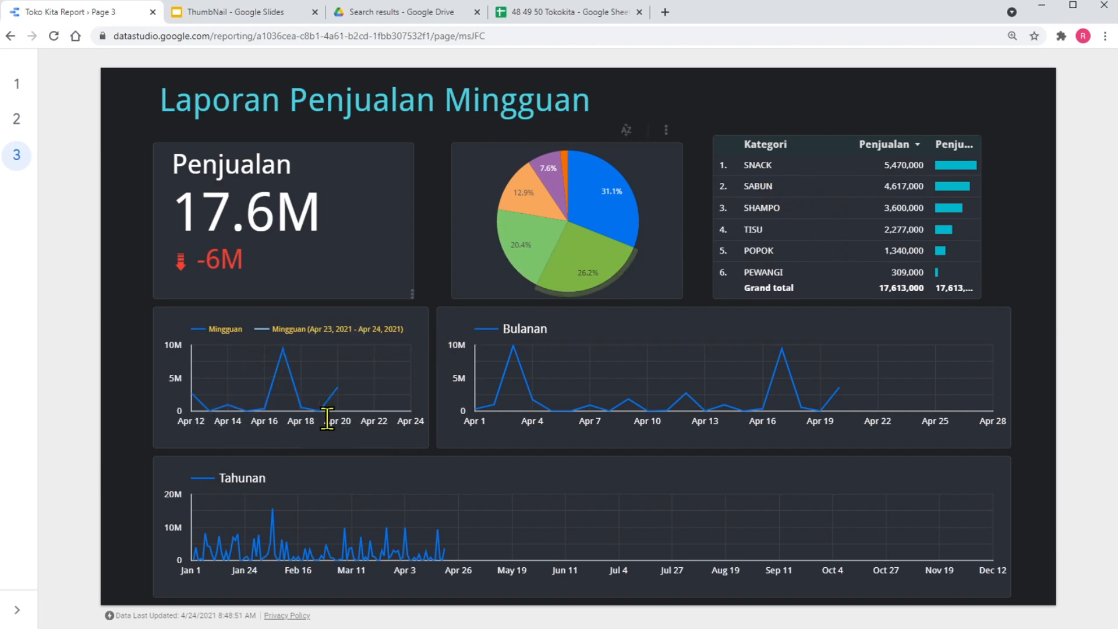
- Examine the April peak on the Mingguan and Bulanan time series and the early data points of the Tahunan chart
mouse_move(283, 351)
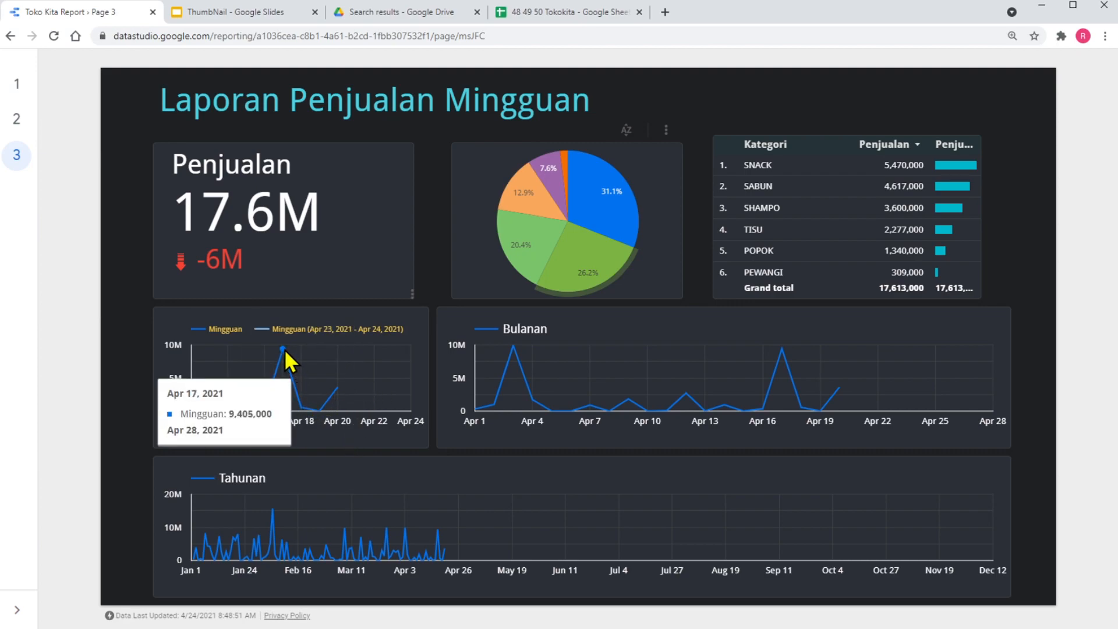
mouse_move(782, 348)
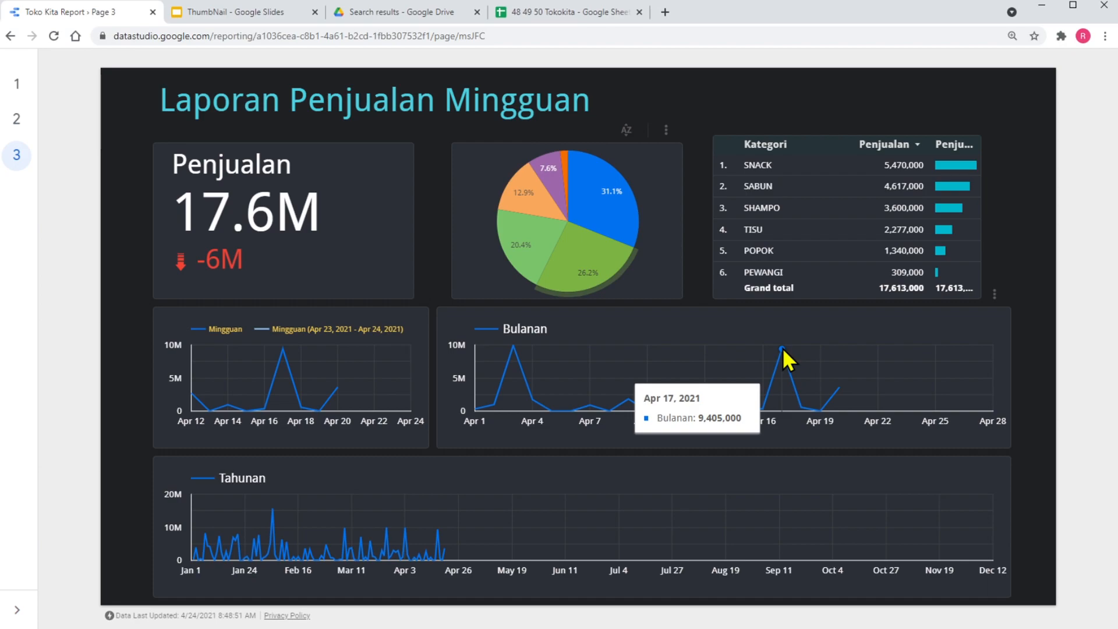
mouse_move(223, 540)
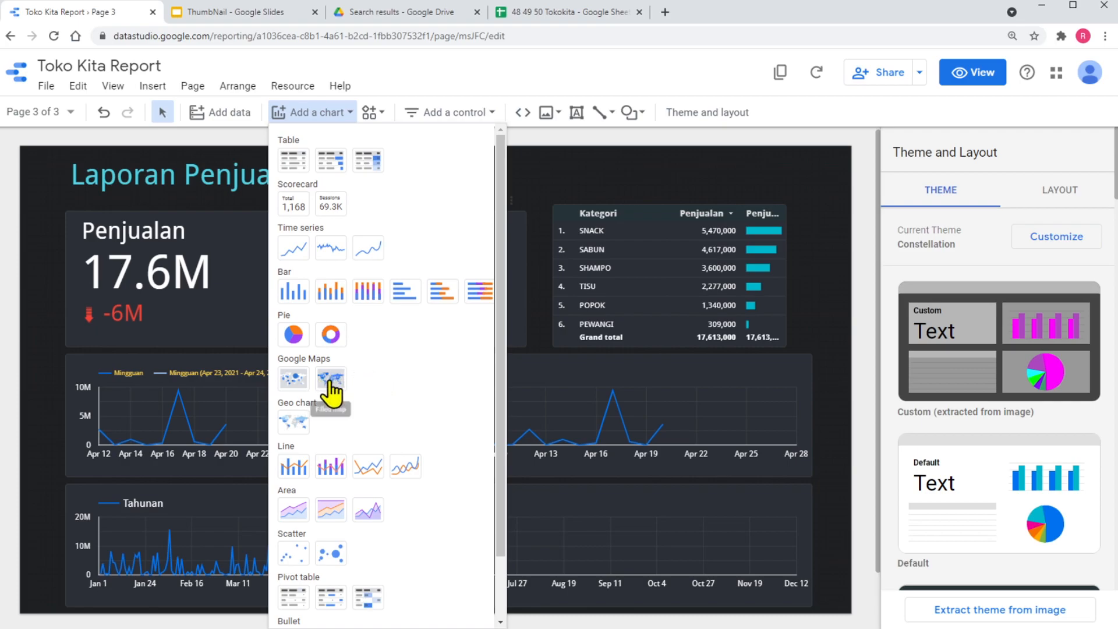
- Close the chart gallery without adding a chart and nudge the pie chart slightly left, toward the Penjualan scorecard
click(658, 165)
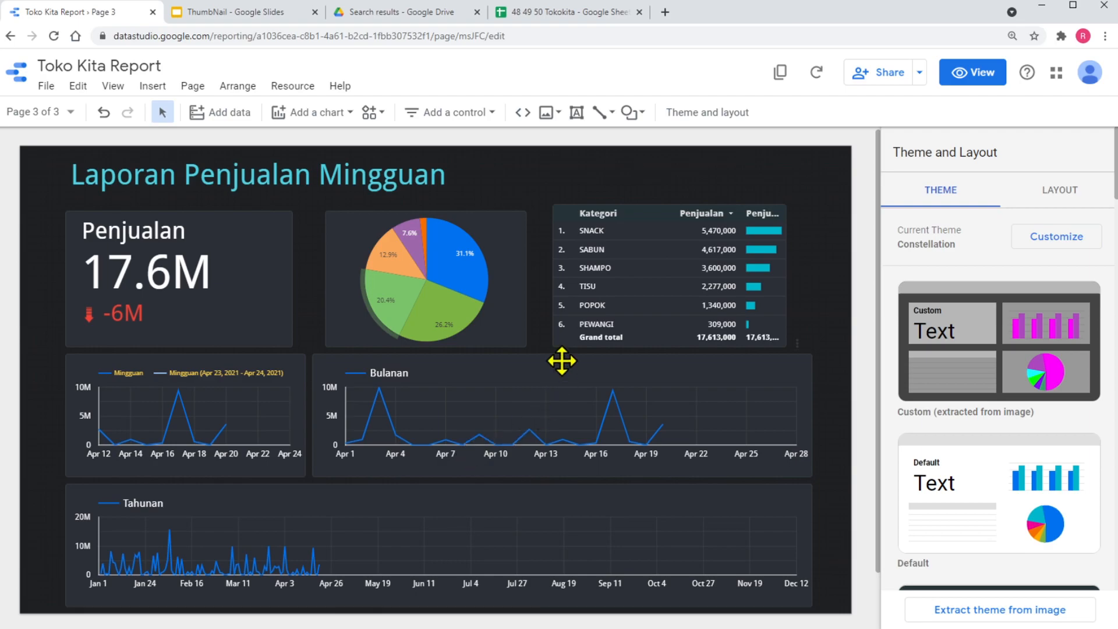
click(507, 330)
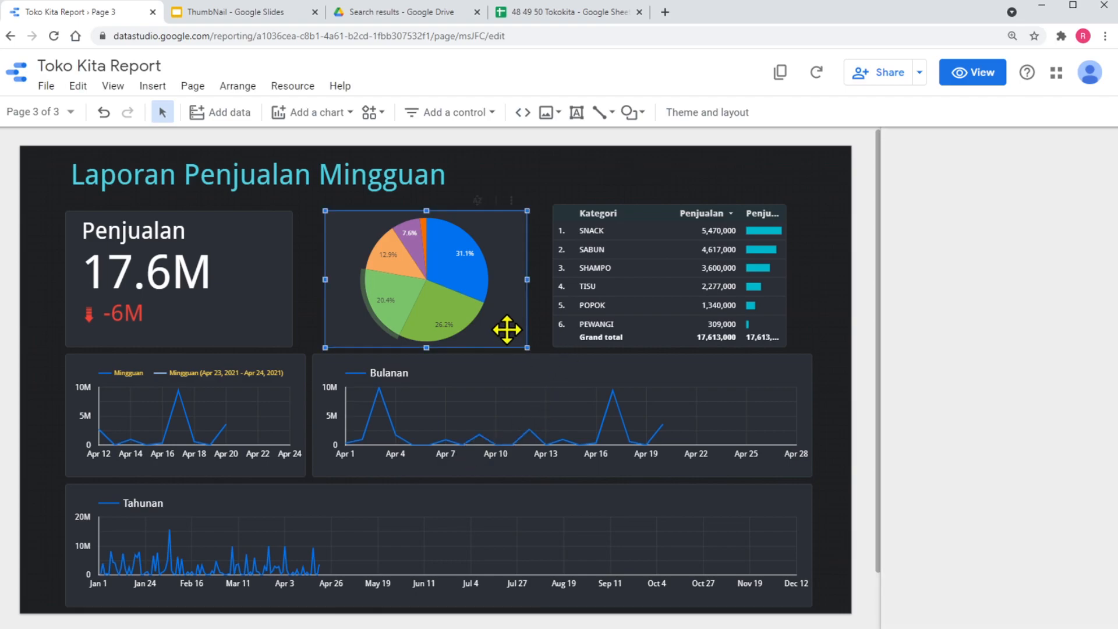
key(Left)
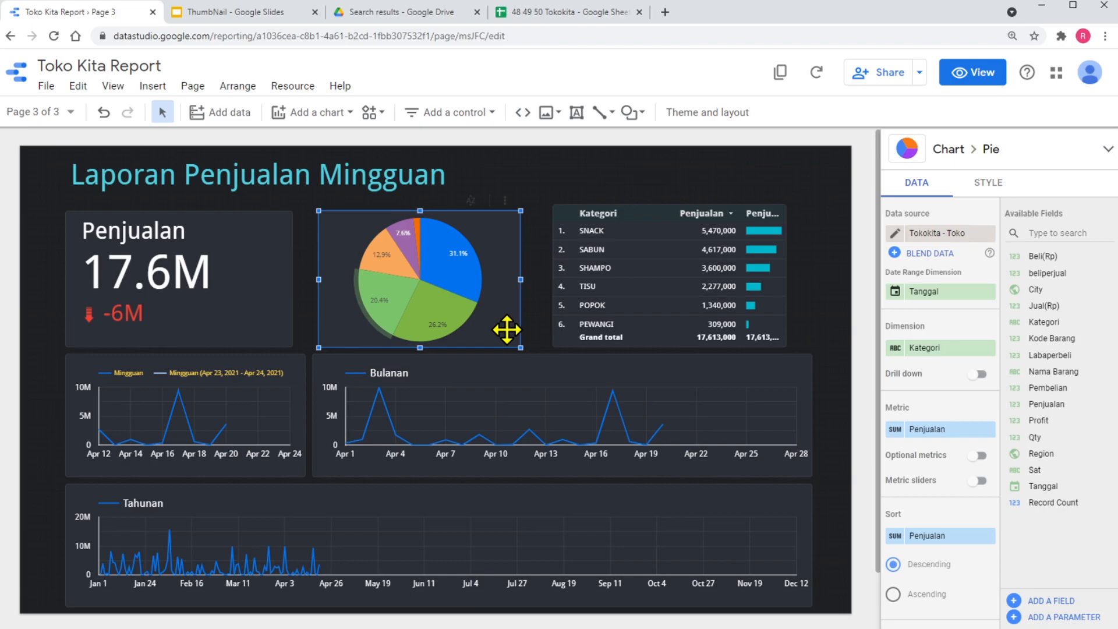
click(539, 184)
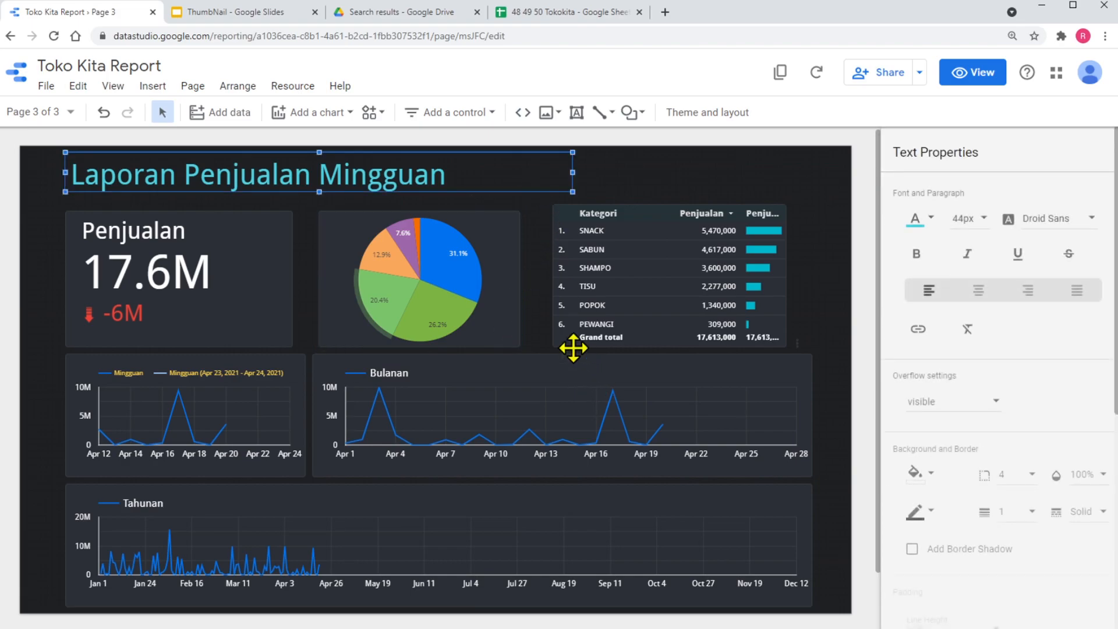
click(538, 318)
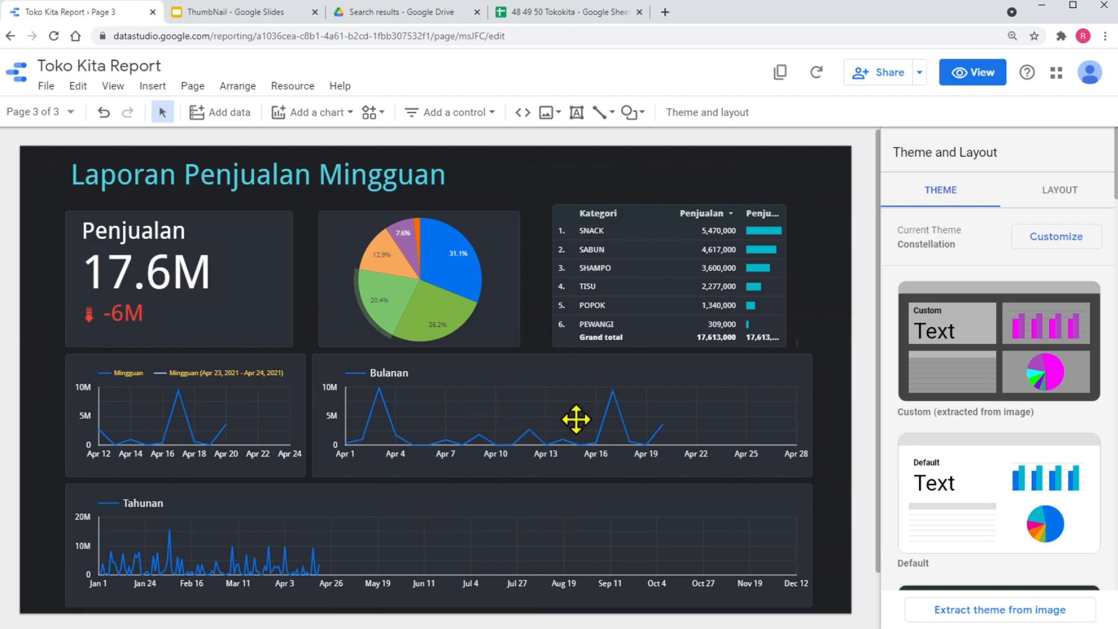
- Nudge the Kategori table slightly right, toward the right edge of the Bulanan chart below it
click(672, 330)
key(Right)
key(Right)
key(Right)
key(Right)
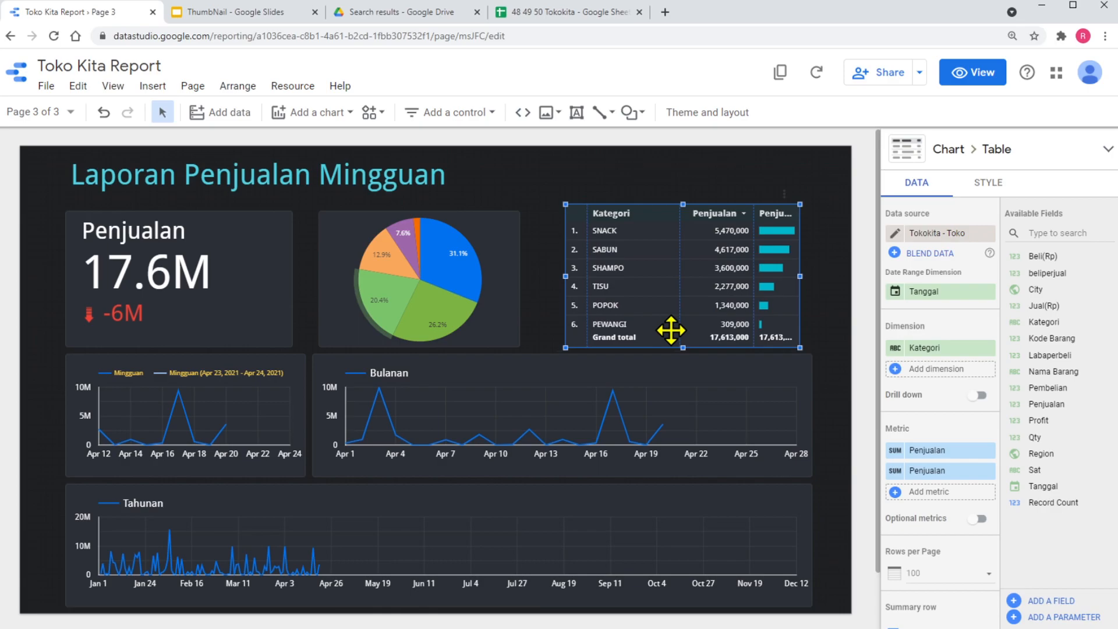